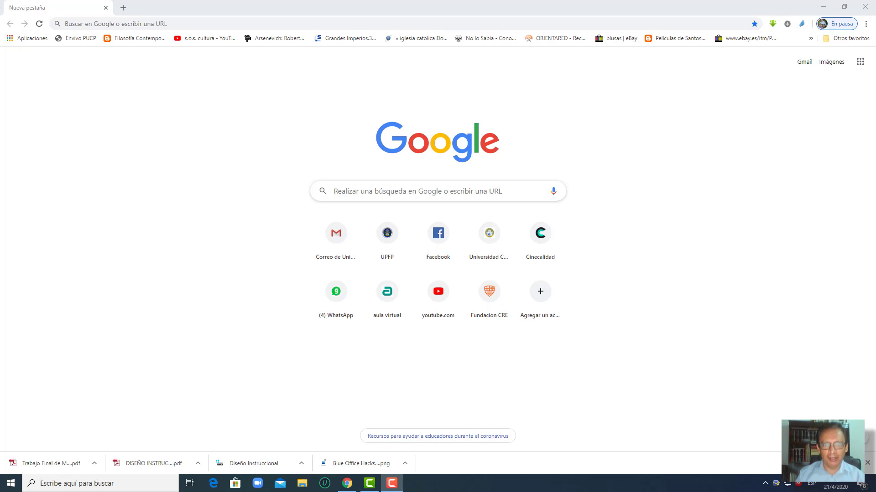
# Step: Sign in to Gmail with the institutional account by entering its password
pyautogui.click(803, 65)
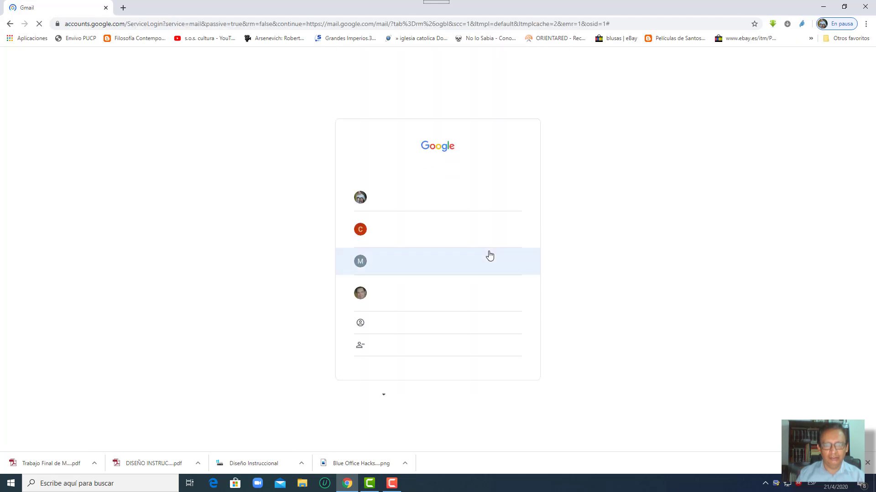
pyautogui.click(446, 239)
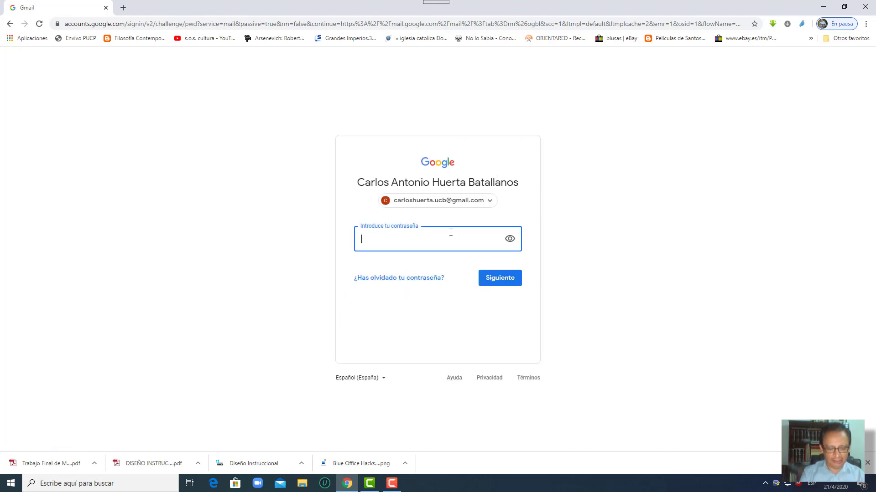
pyautogui.write('•••••')
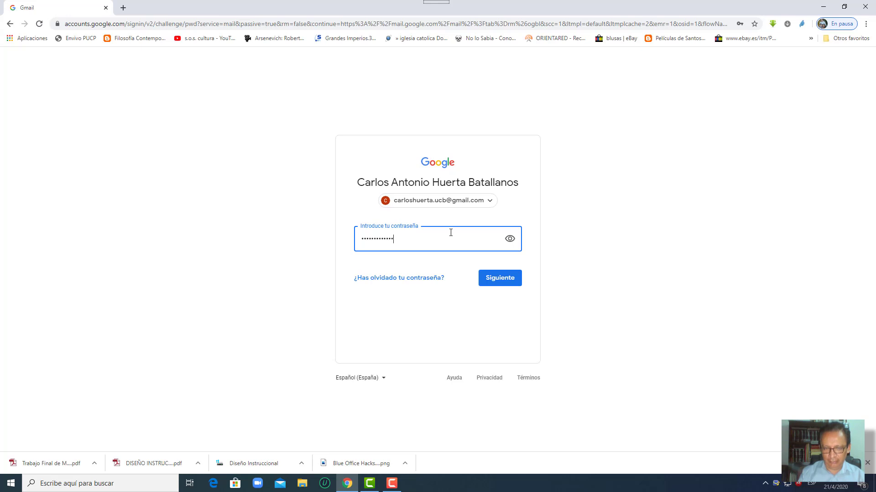
pyautogui.press('Return')
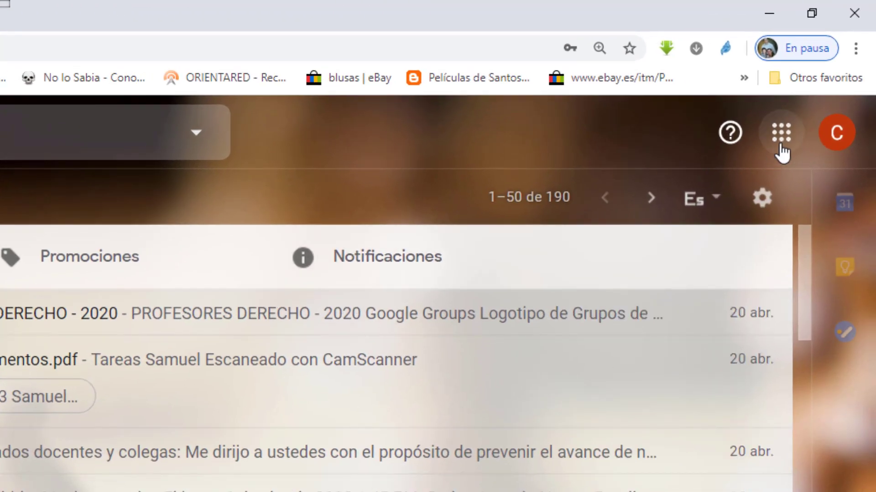
# Step: Open Google Drive from the Google apps and create a new blank Google Forms form
pyautogui.click(780, 141)
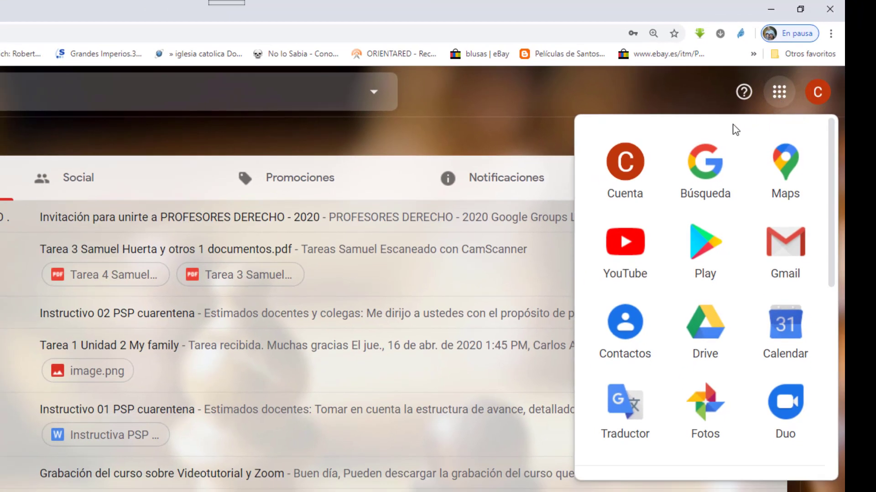
pyautogui.click(715, 335)
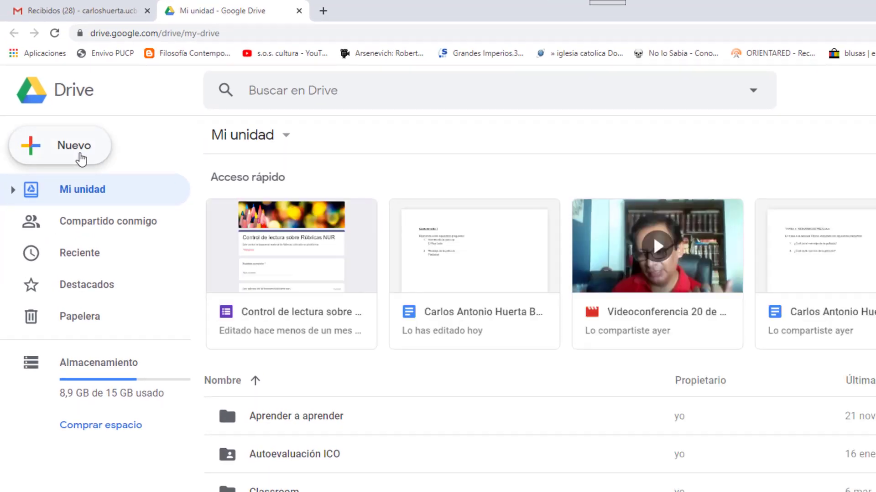
pyautogui.click(81, 158)
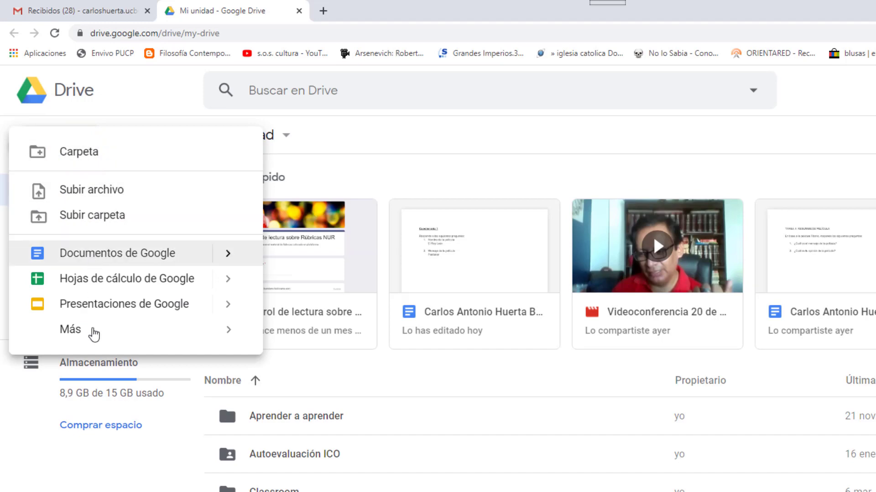
pyautogui.moveTo(87, 342)
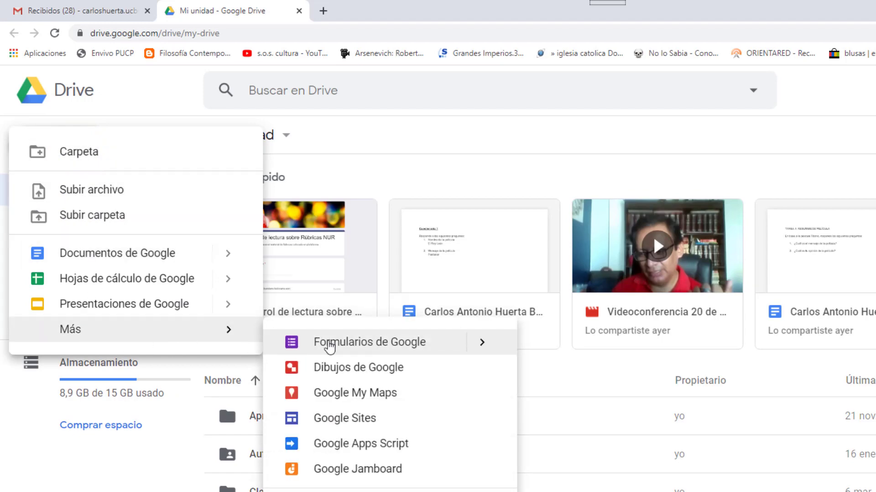
pyautogui.click(330, 346)
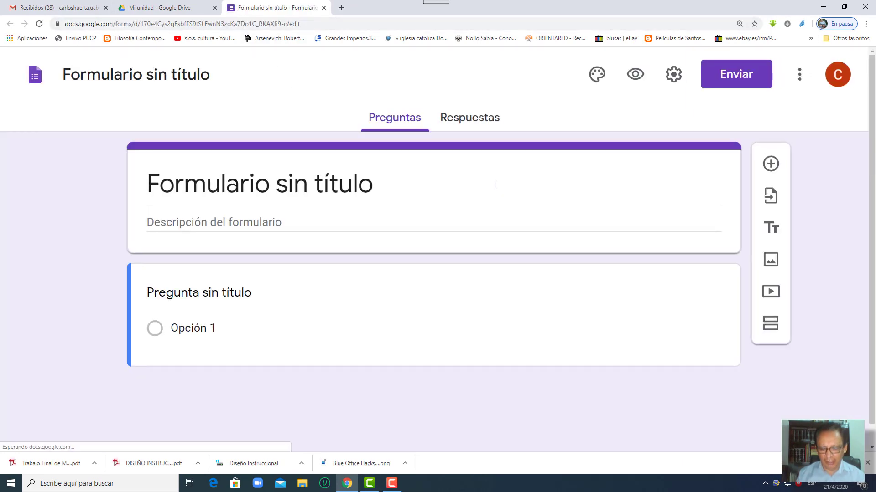
# Step: Turn on "Convertir en un cuestionario" in the form's settings
pyautogui.hotkey('ctrl', '-')
pyautogui.hotkey('ctrl', '-')
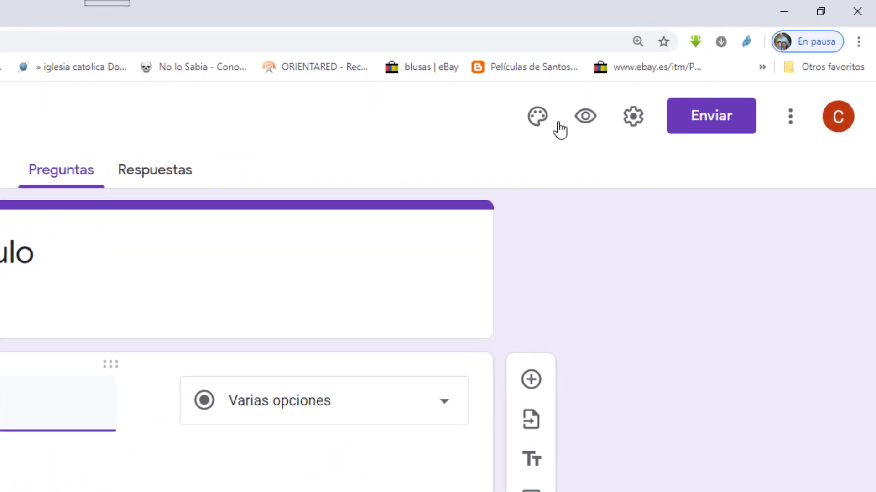
pyautogui.click(633, 123)
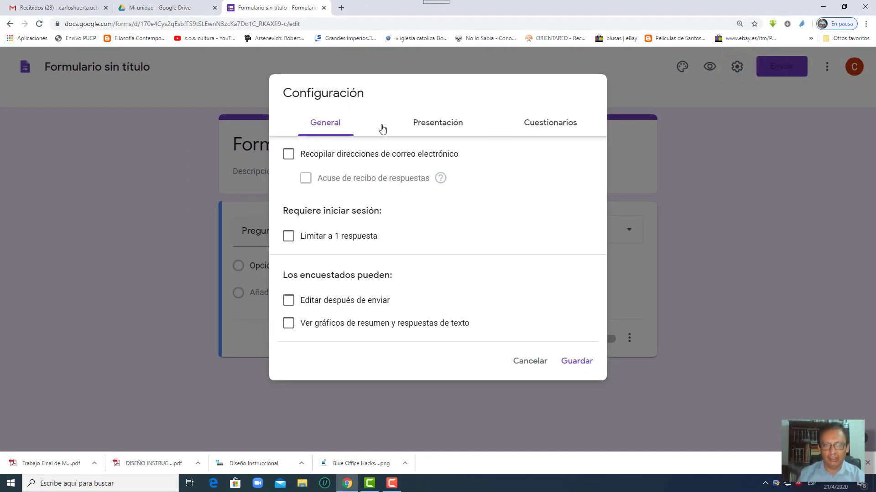
pyautogui.click(559, 127)
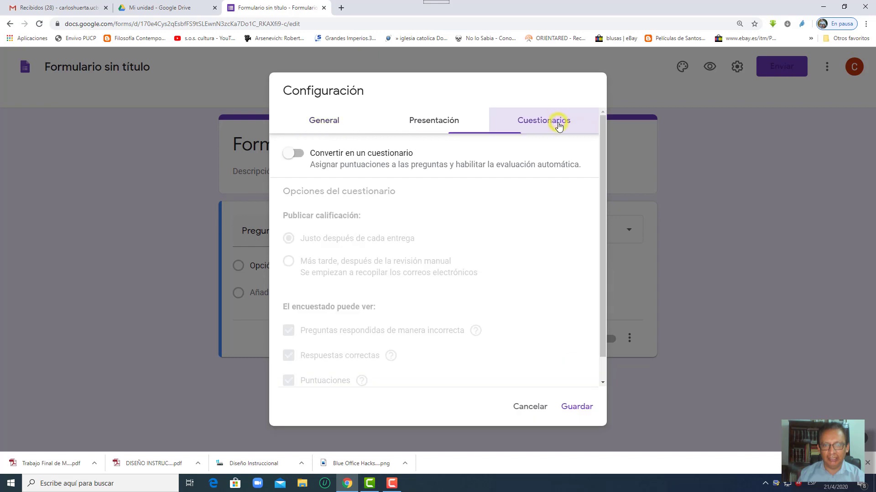
pyautogui.click(299, 159)
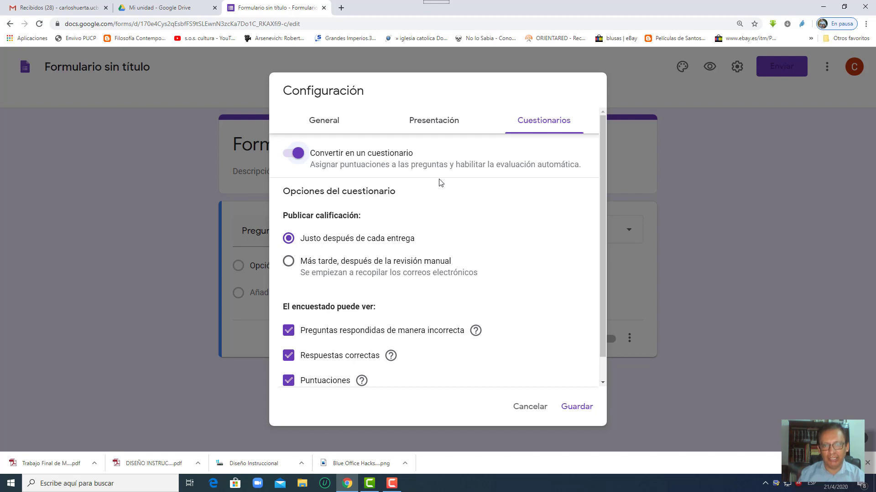
# Step: Enable "Limitar a 1 respuesta" in the form's general settings and disable it again
pyautogui.click(338, 129)
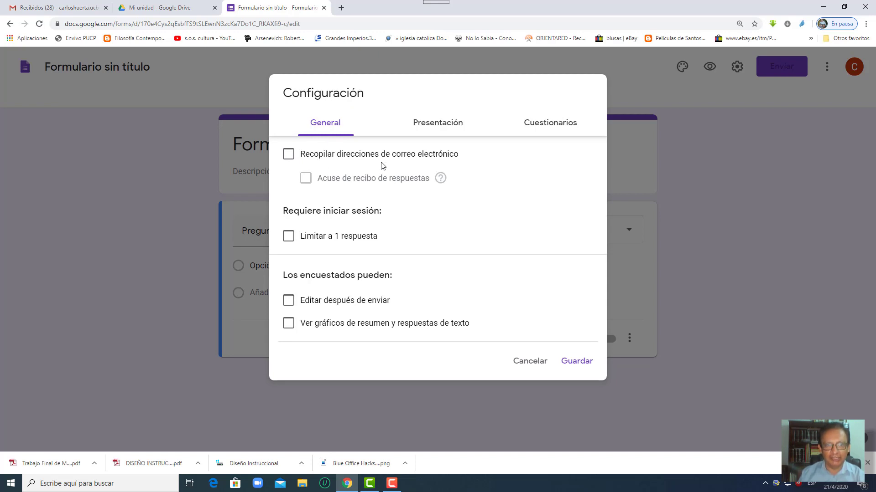
pyautogui.click(290, 236)
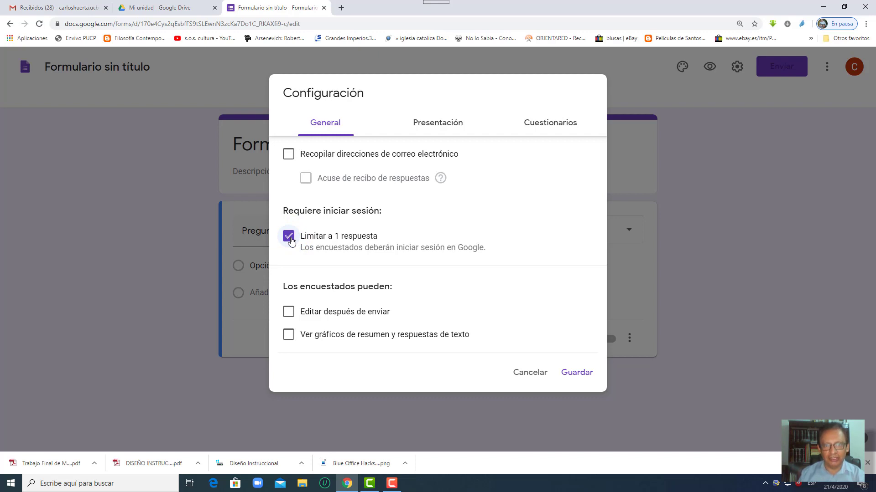
pyautogui.click(289, 237)
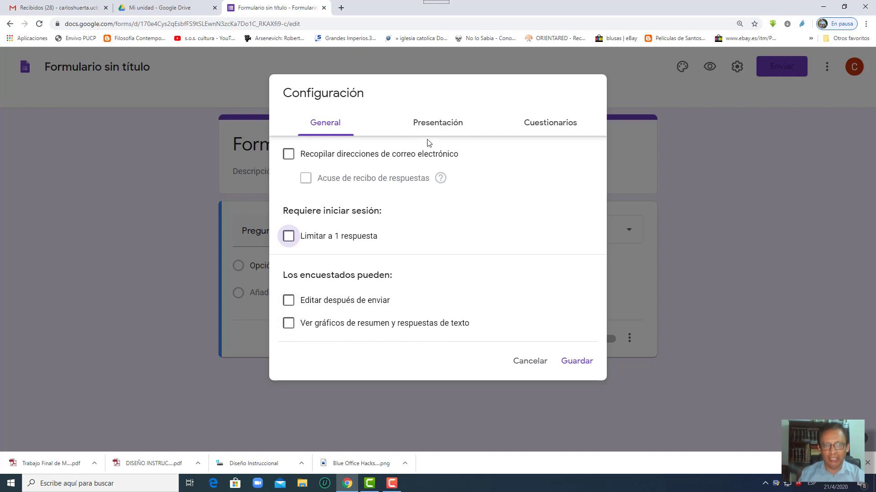
# Step: Enable "Orden de preguntas aleatorio" and disable "Mostrar enlace para enviar otra respuesta" in the presentation settings
pyautogui.click(438, 124)
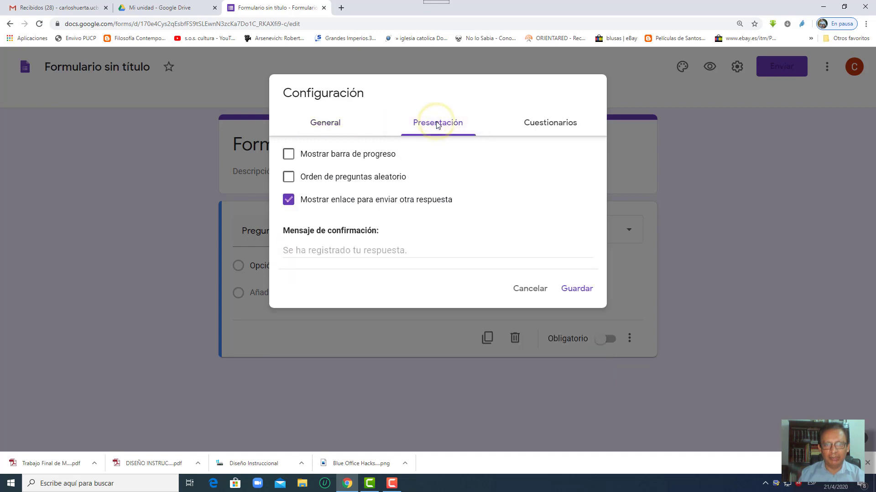
pyautogui.click(288, 179)
pyautogui.click(291, 205)
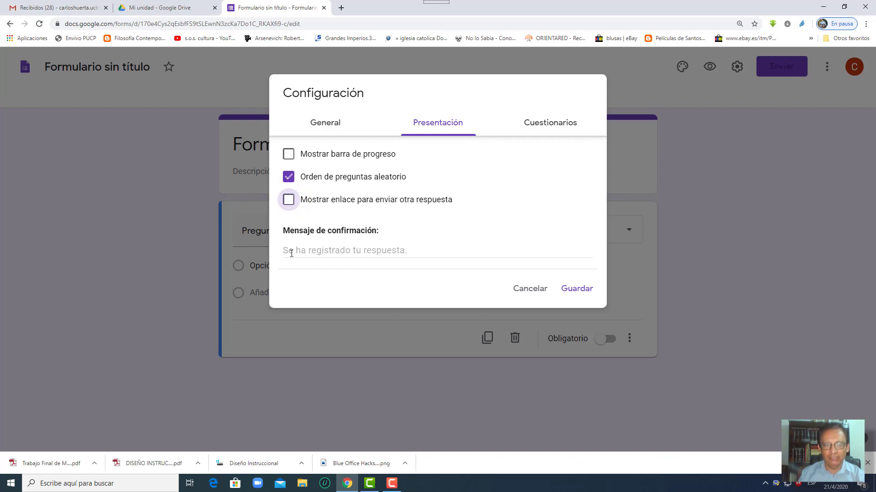
# Step: Set the confirmation message to "Muchas gracias por tu participación" and save the form settings
pyautogui.click(284, 251)
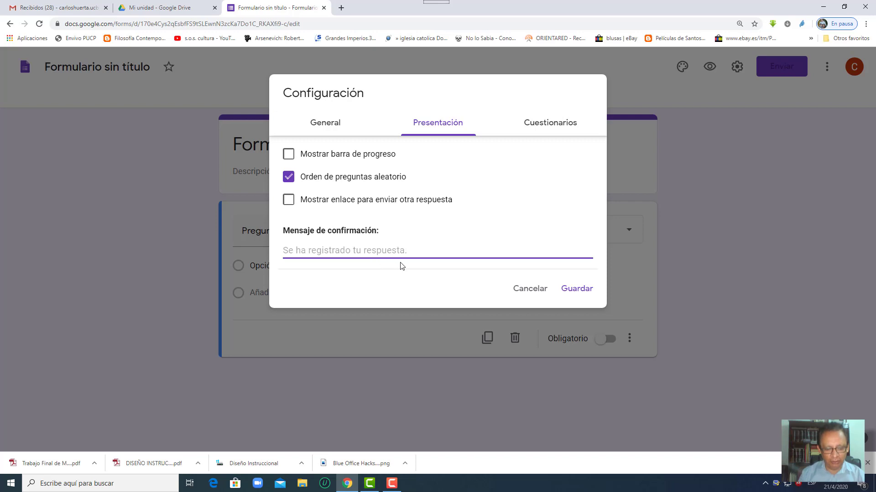
pyautogui.write('Muchas gracias')
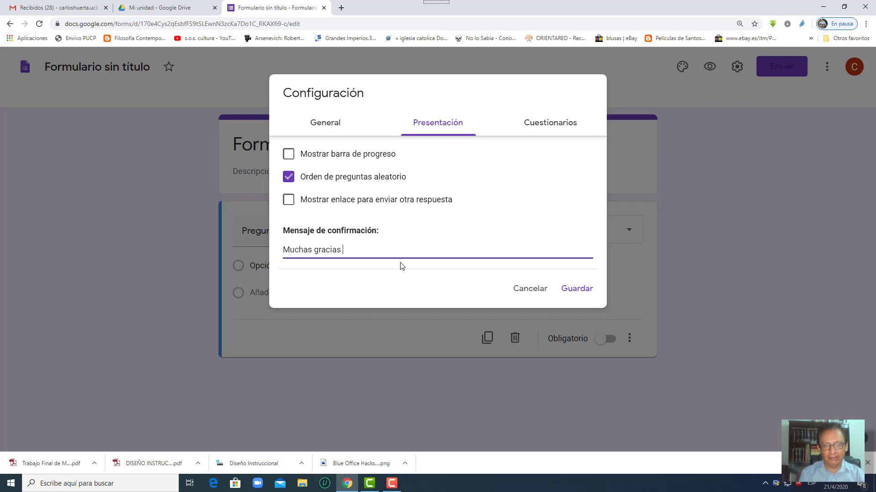
pyautogui.write('cipación')
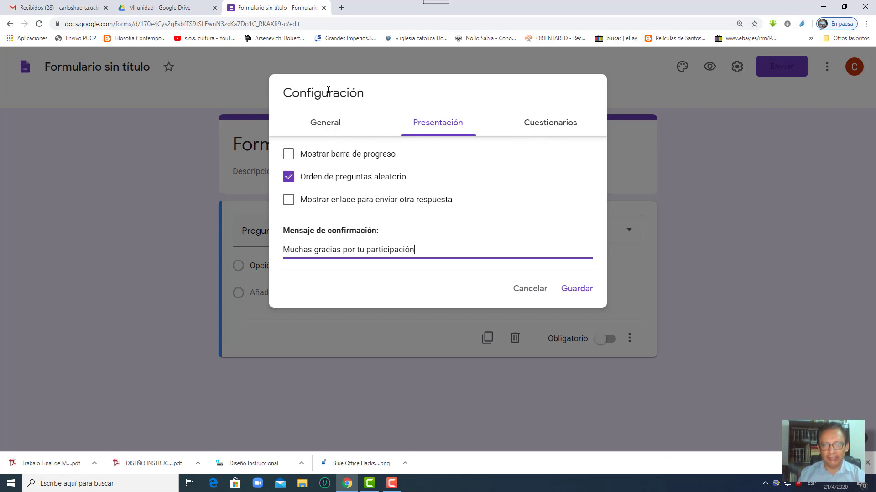
pyautogui.click(584, 297)
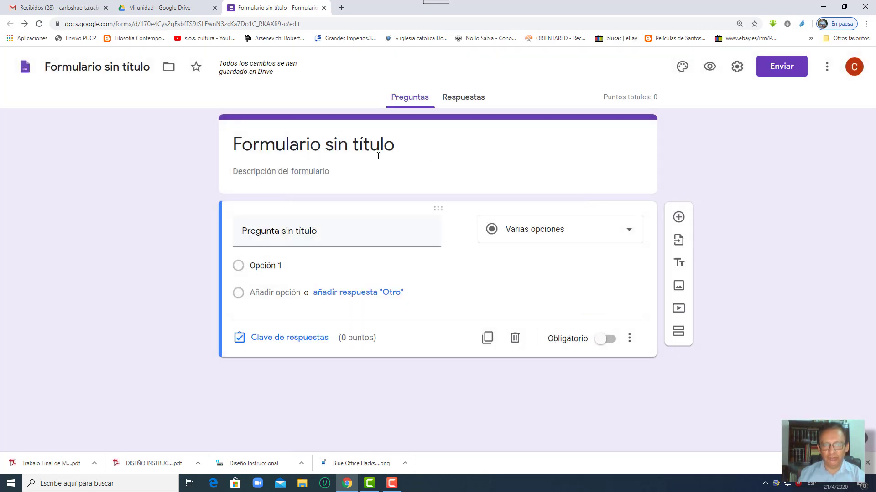
# Step: Title the form "Repaso de Lenguaje" and give the form file the same name
pyautogui.click(271, 148)
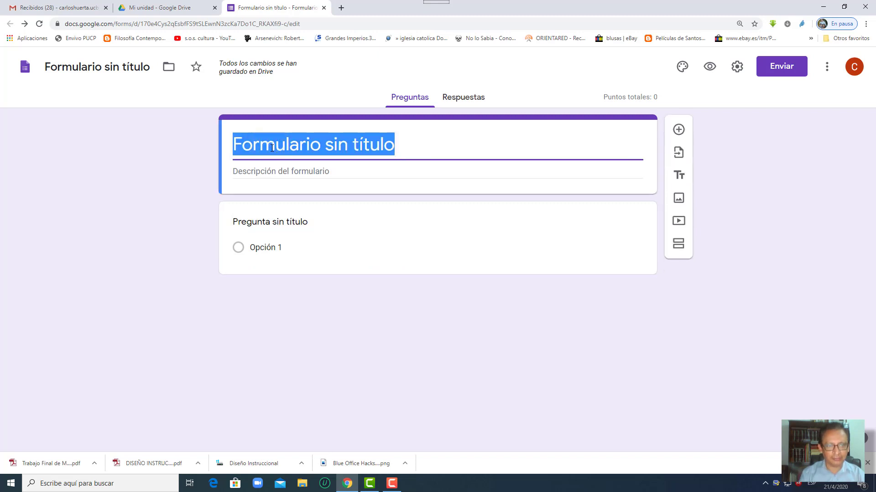
pyautogui.write('Repaso de ')
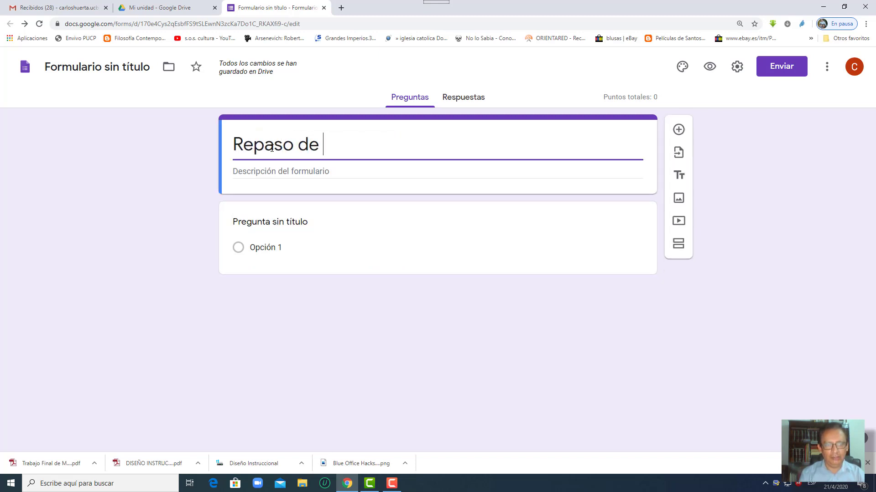
pyautogui.write('Lenguaje')
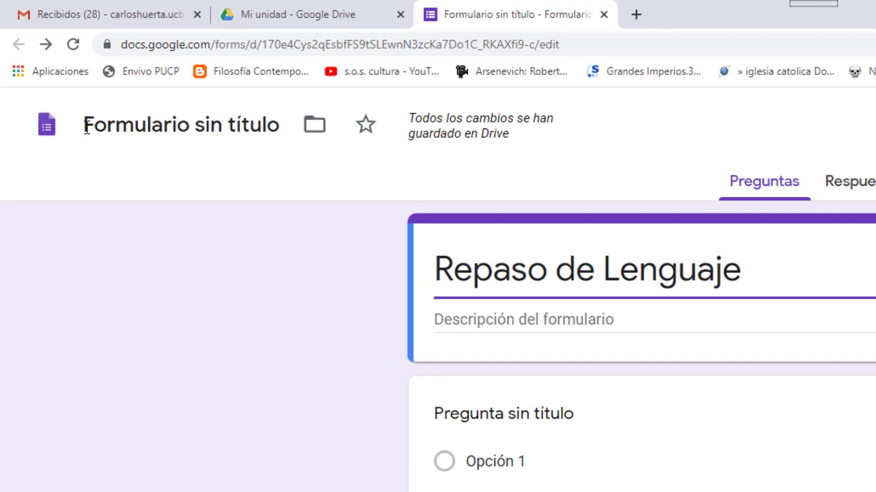
pyautogui.click(145, 130)
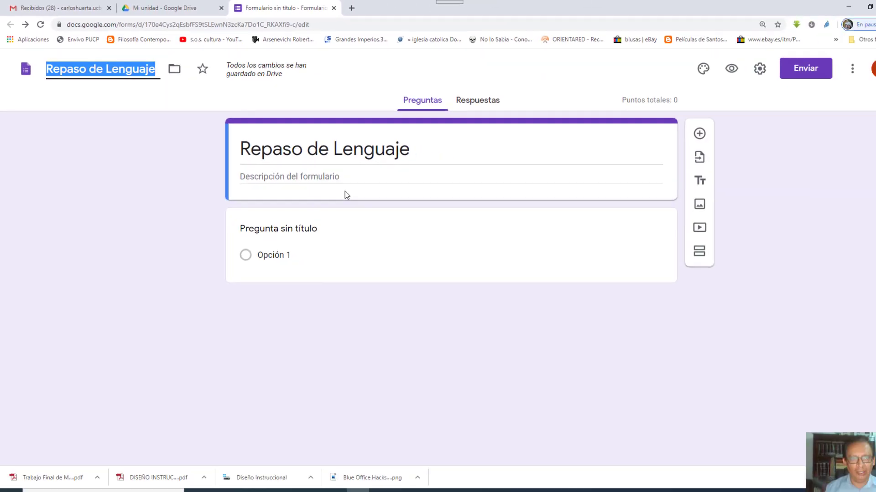
# Step: Enter the form description: Responda en base a la lectura "tildes"
pyautogui.click(263, 176)
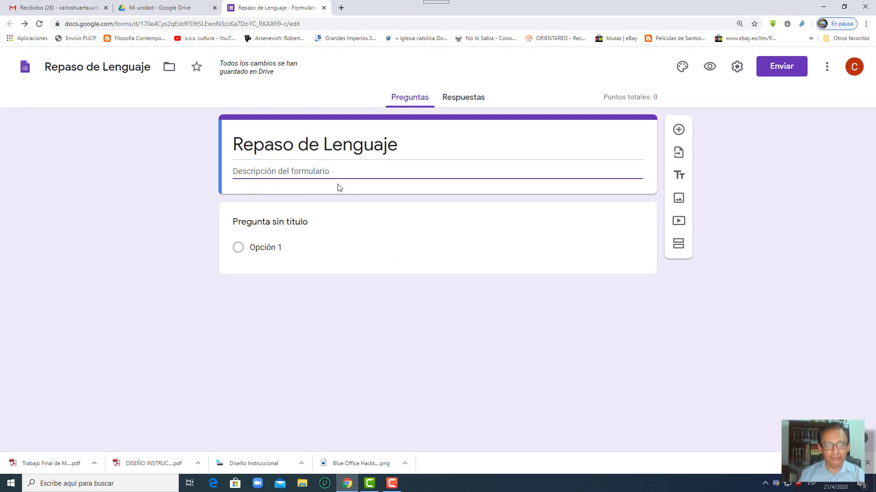
pyautogui.write('Resp')
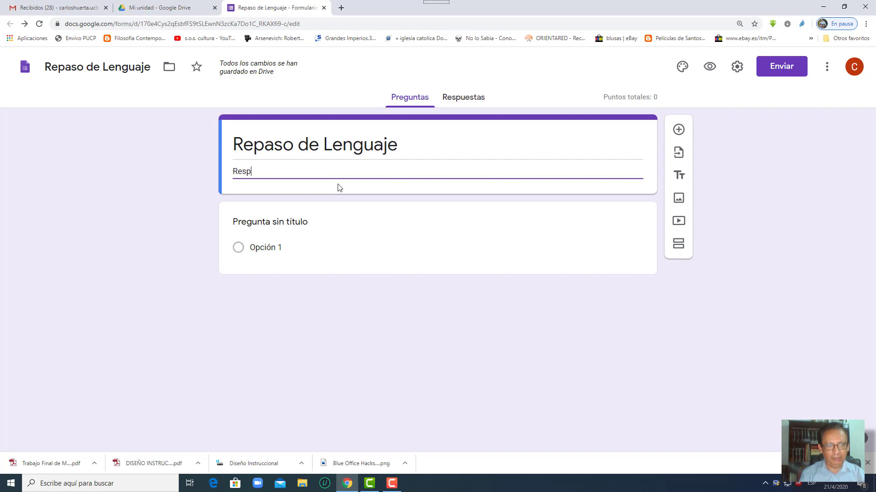
pyautogui.write('ond')
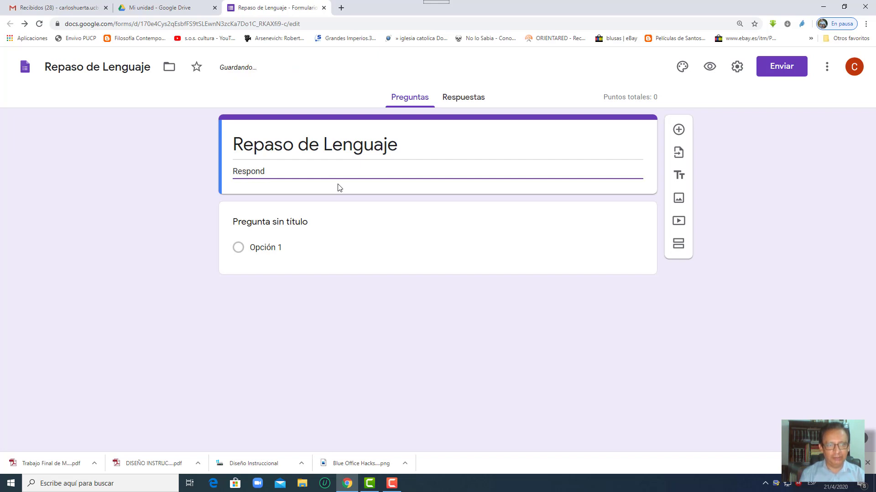
pyautogui.write('e en base a')
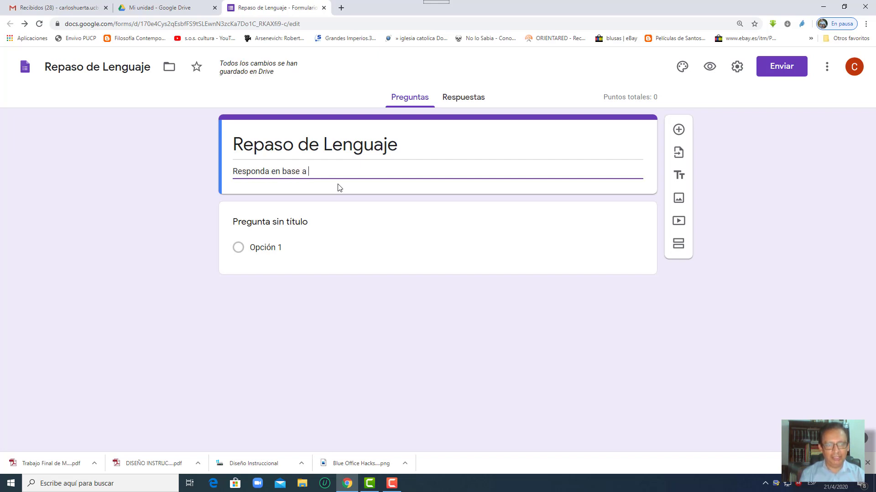
pyautogui.write(' la le')
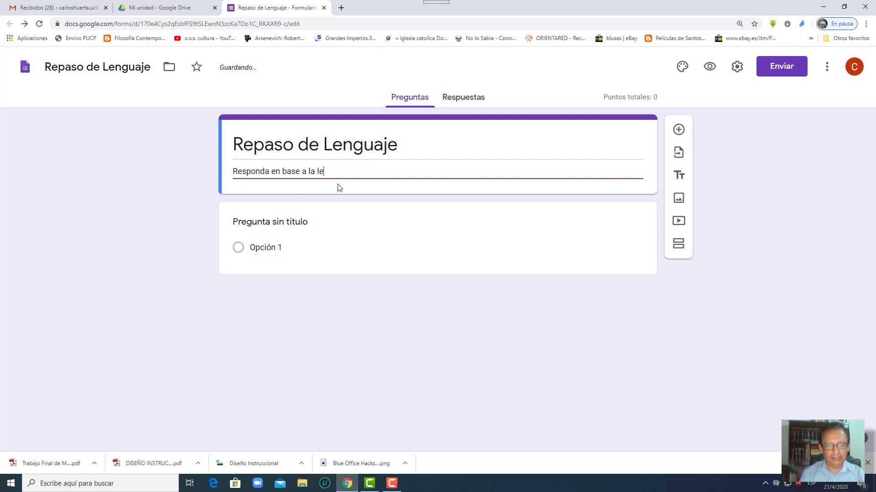
pyautogui.write('ctura "tildes')
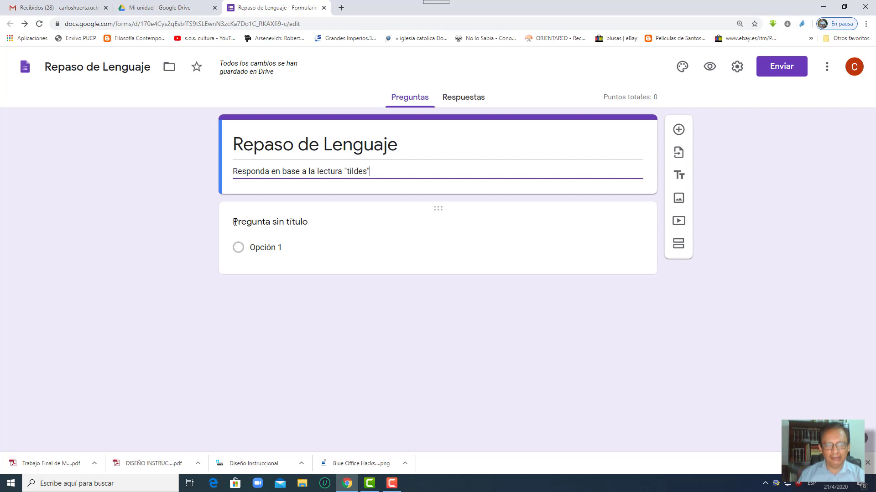
# Step: Title the first question "Nombre completo", keep it as Respuesta corta and make it Obligatorio
pyautogui.click(258, 225)
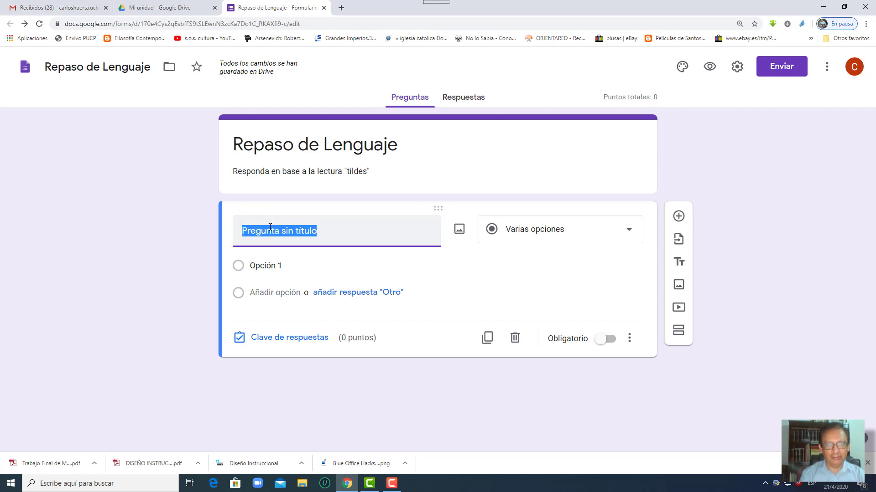
pyautogui.write('Nombre completo')
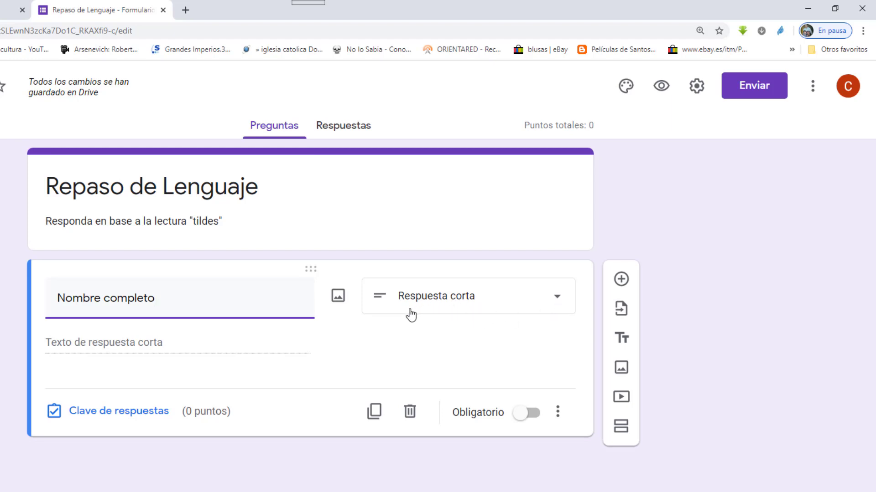
pyautogui.click(557, 305)
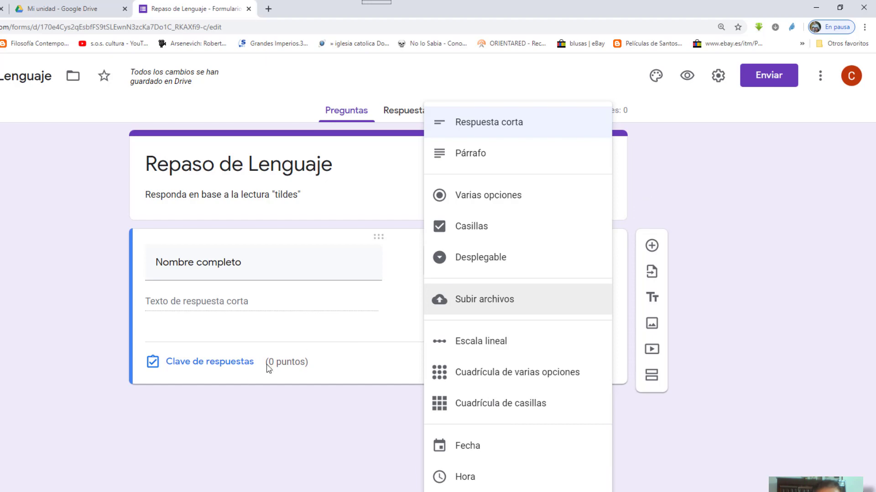
pyautogui.click(68, 327)
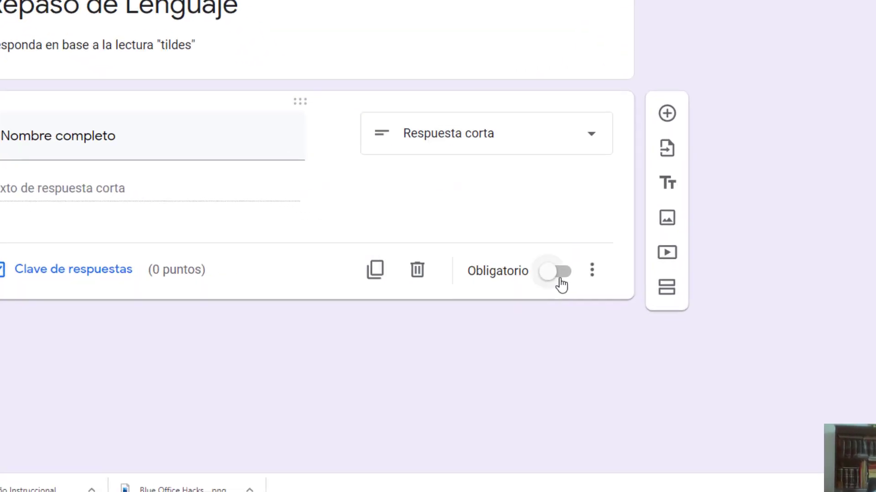
pyautogui.click(559, 277)
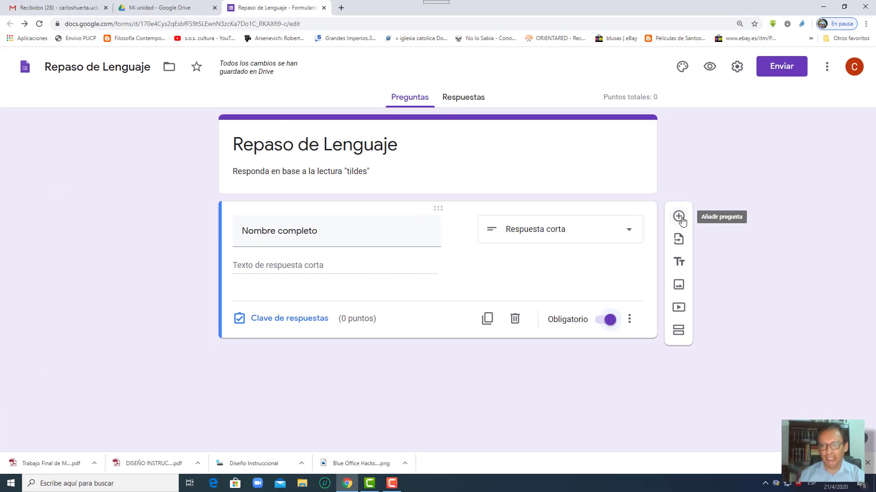
# Step: Add a second question of type Varias opciones titled "Señala la palabra aguda"
pyautogui.click(679, 218)
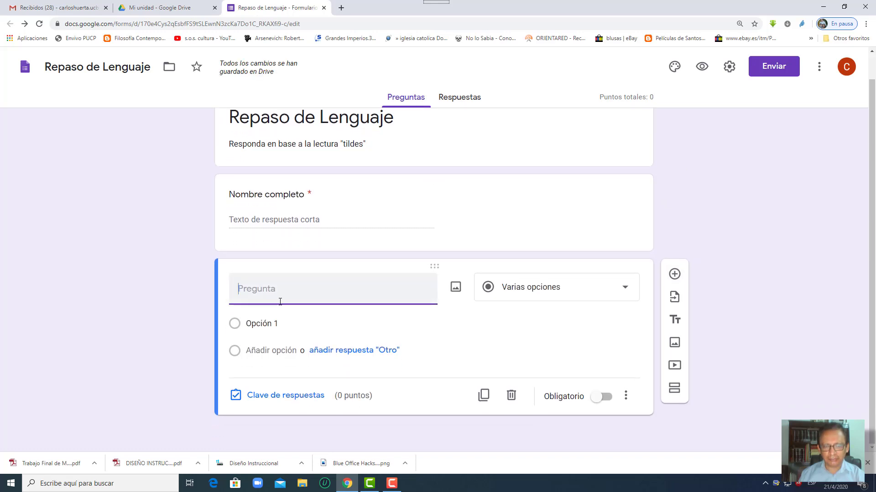
pyautogui.click(621, 290)
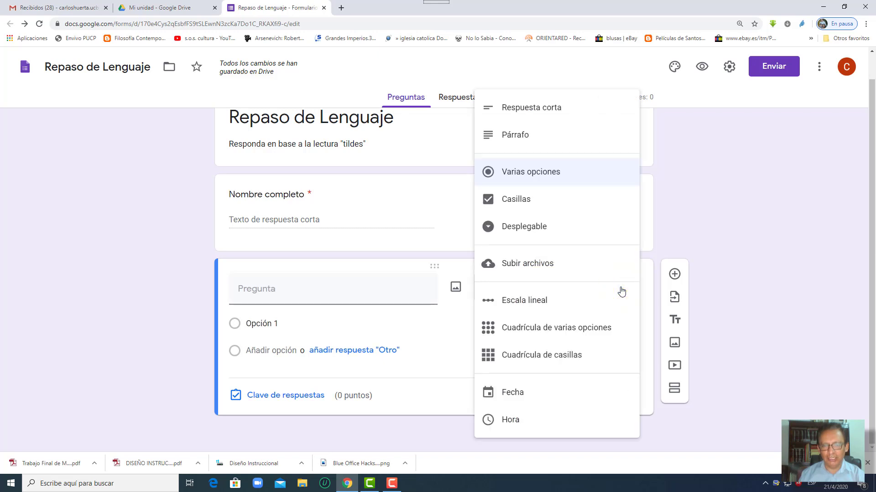
pyautogui.click(542, 181)
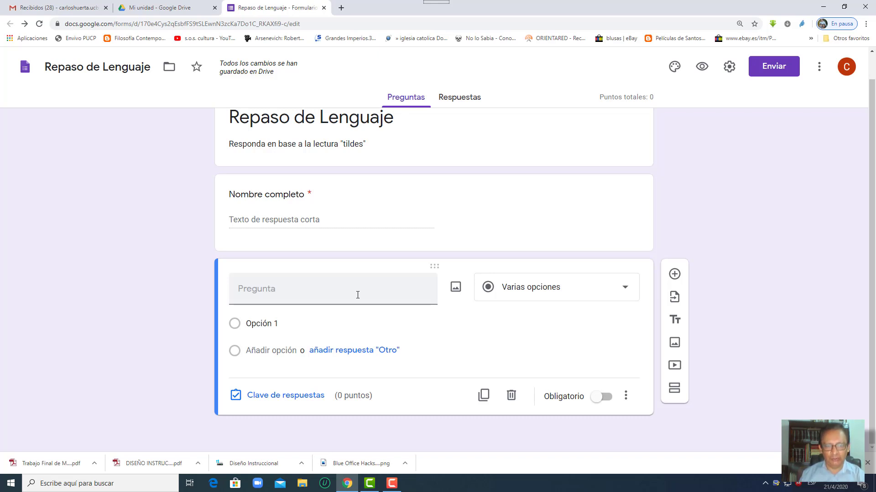
pyautogui.click(358, 295)
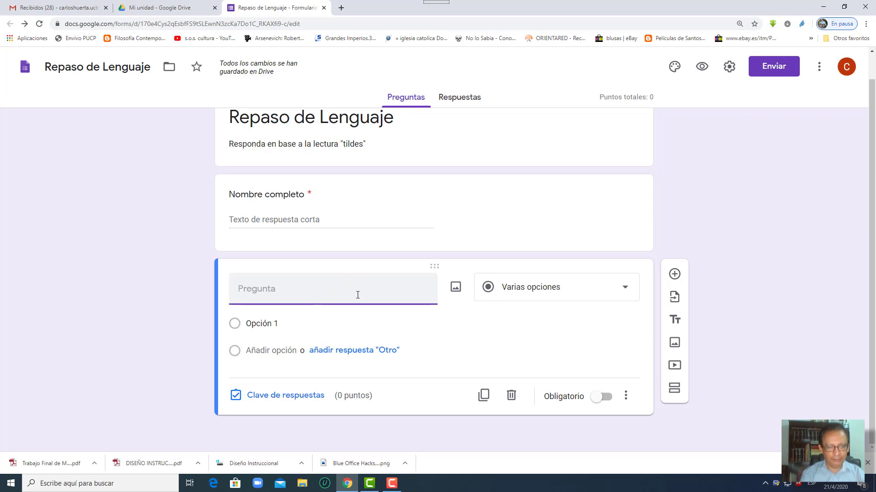
pyautogui.write('Señala la palabra aguda')
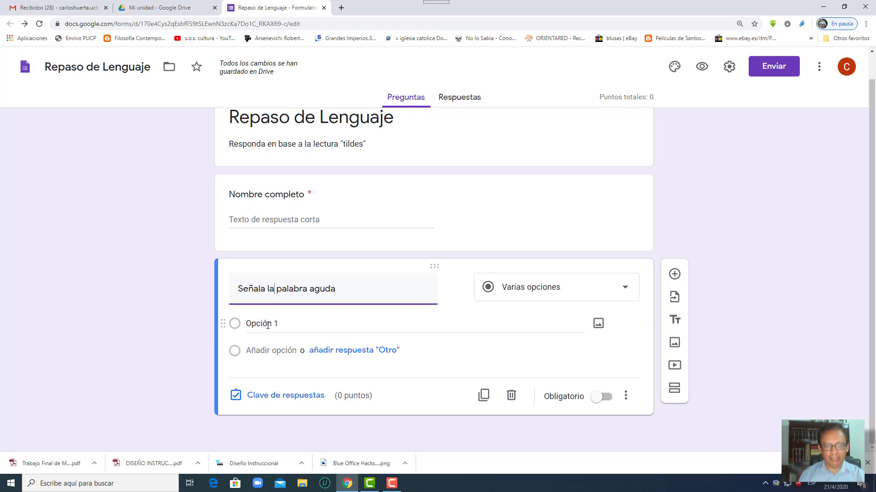
# Step: Enter the answer options Miércoles, Sábado, Lunes, Canción and Lápiz for the "Señala la palabra aguda" question
pyautogui.click(259, 325)
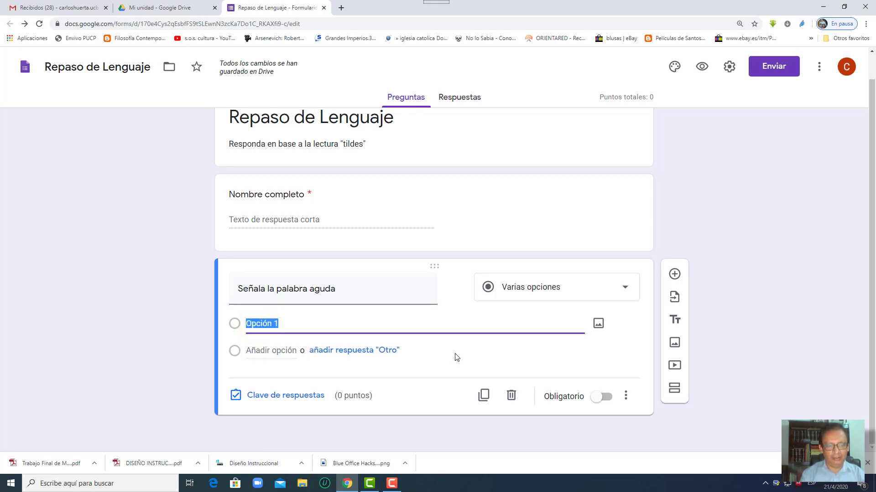
pyautogui.write('Miércoles')
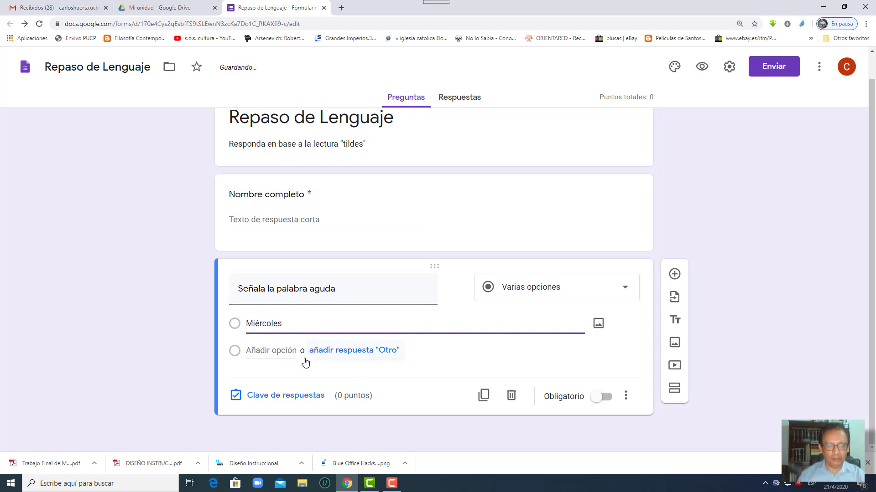
pyautogui.click(262, 350)
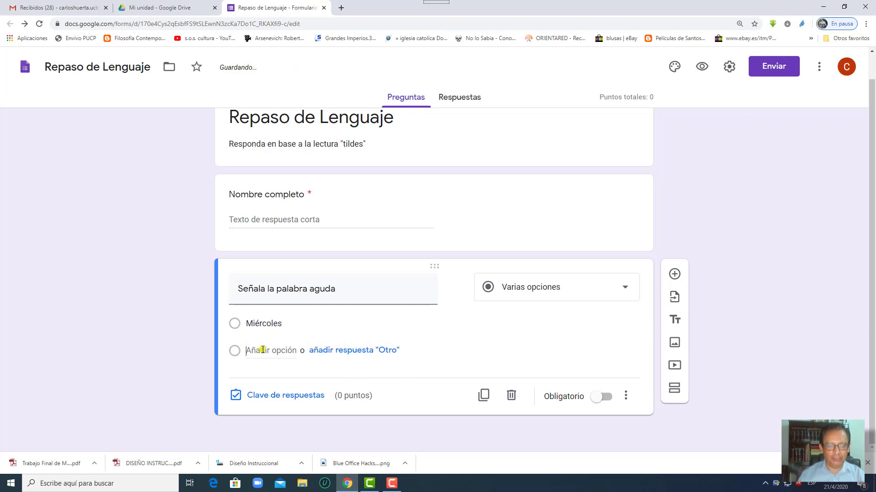
pyautogui.write('S{ab')
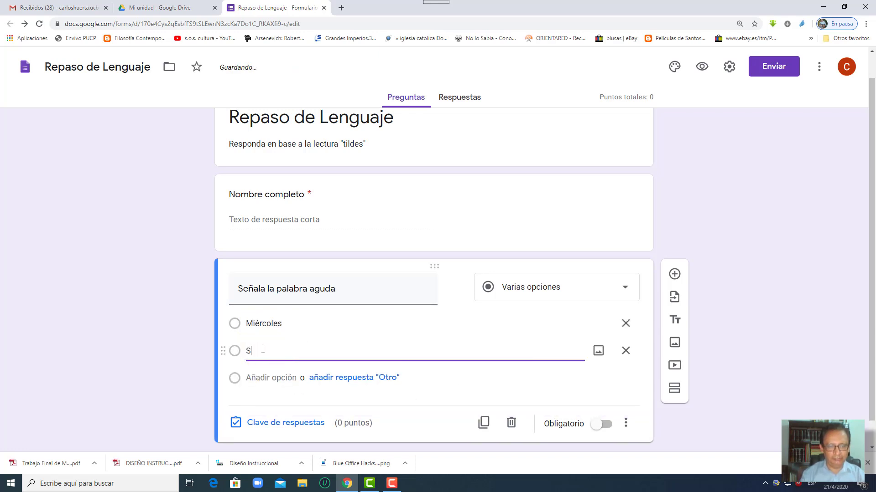
pyautogui.write('bado')
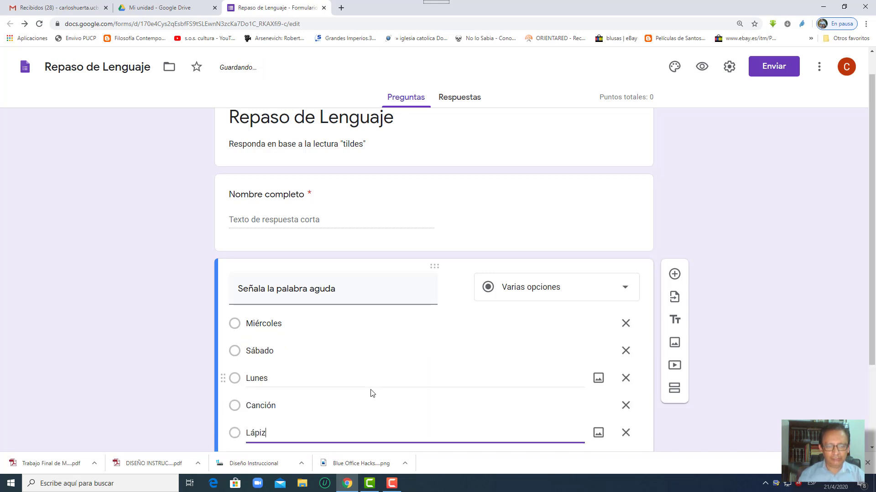
pyautogui.scroll(-2, 371, 393)
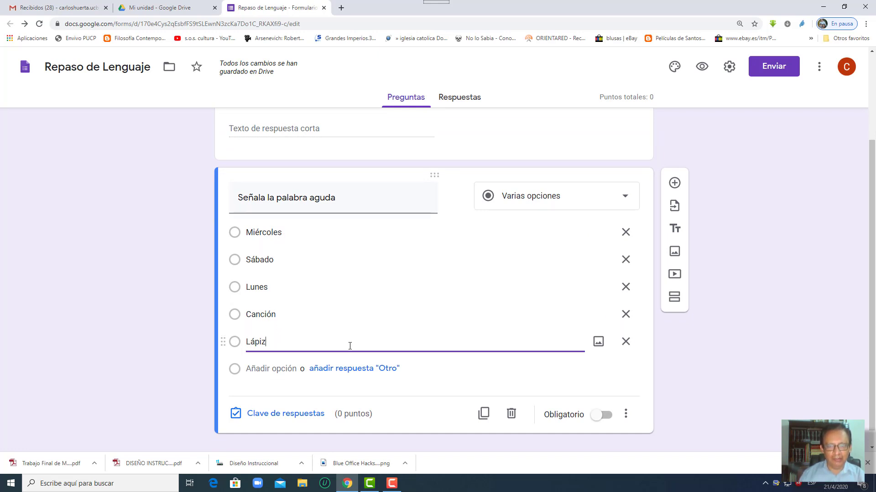
pyautogui.scroll(-1, 350, 346)
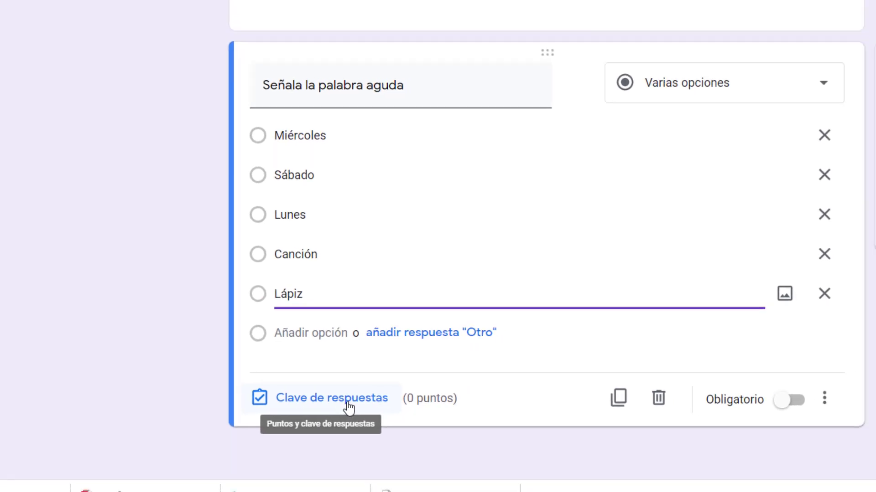
# Step: In the question's answer key, assign 5 points and mark "Canción" as the correct answer
pyautogui.click(349, 407)
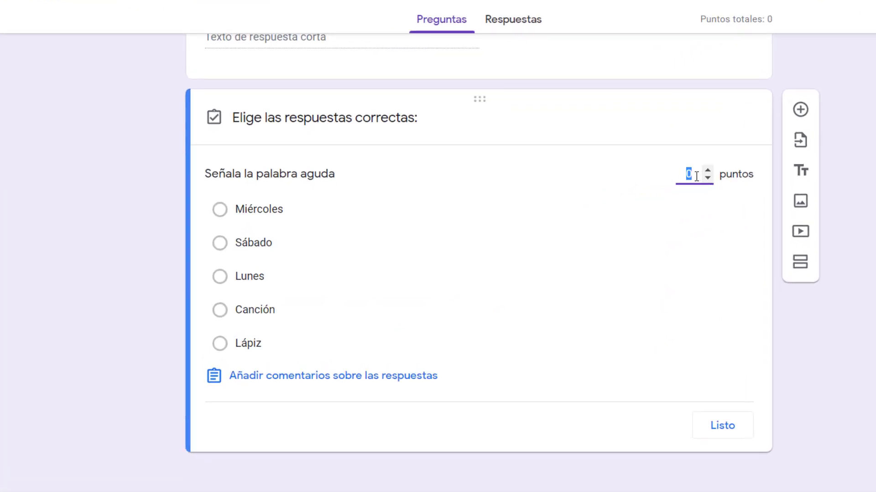
pyautogui.write('5')
pyautogui.click(221, 312)
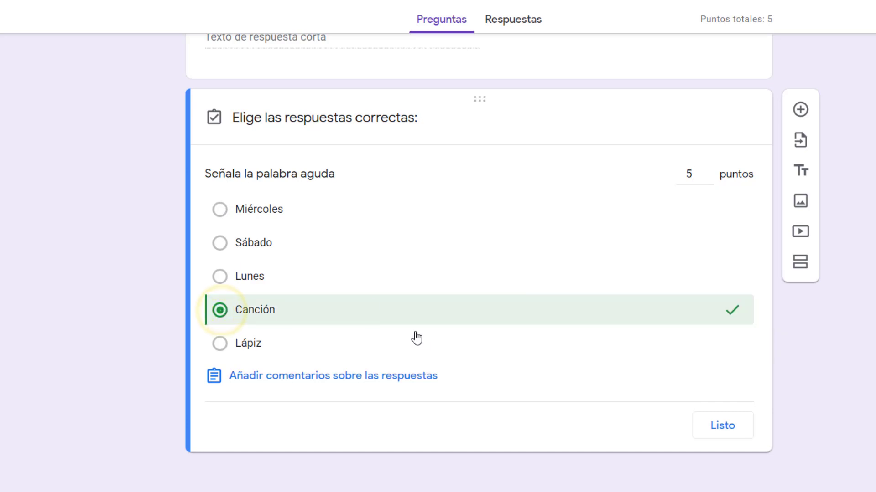
# Step: Write the incorrect-answer feedback "Recuerda que las palabras agudas presentan la elevación de voz en la última sílaba"
pyautogui.click(348, 386)
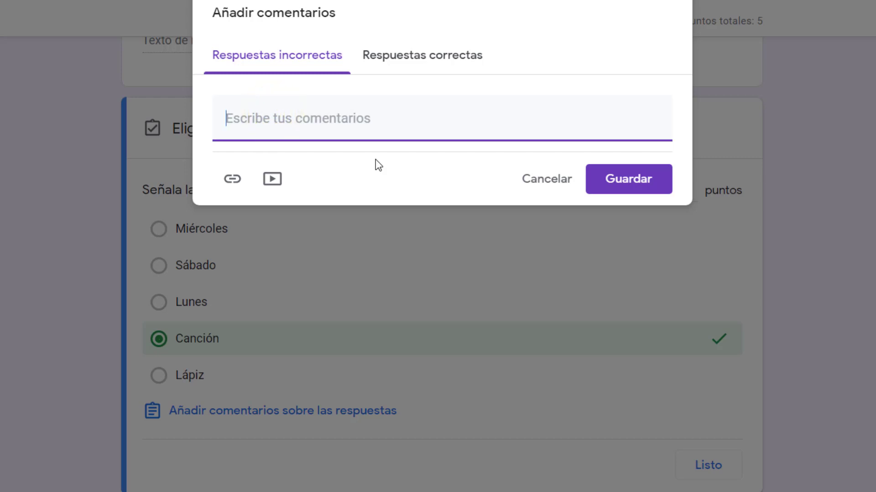
pyautogui.write('Recuerda que las palabras agudas presentan la elevación de voz en la última sílaba')
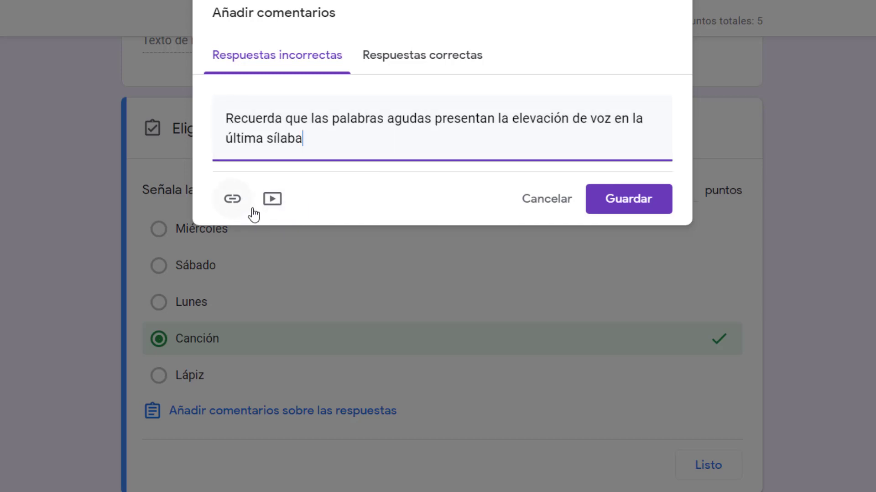
# Step: Search YouTube for "palabras agudas" and attach the video "Palabras agudas ejemplos - Videos Aprende" to the incorrect-answer feedback
pyautogui.click(276, 203)
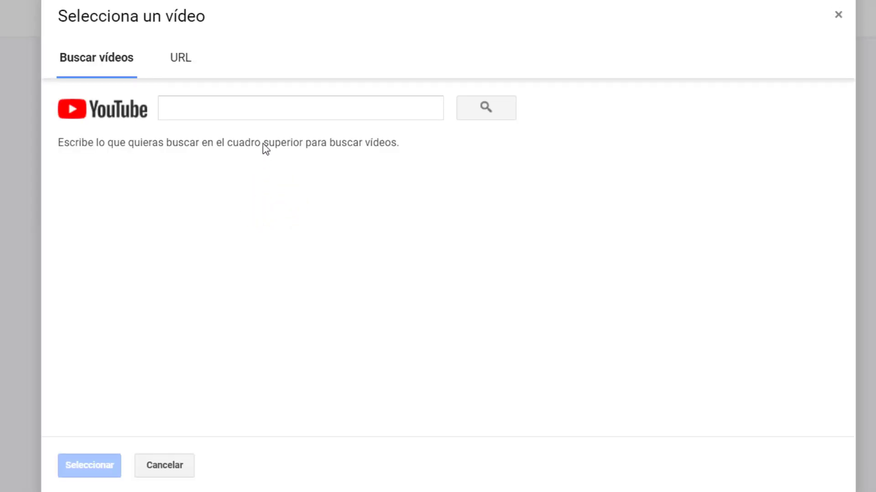
pyautogui.click(272, 116)
pyautogui.write('palabras')
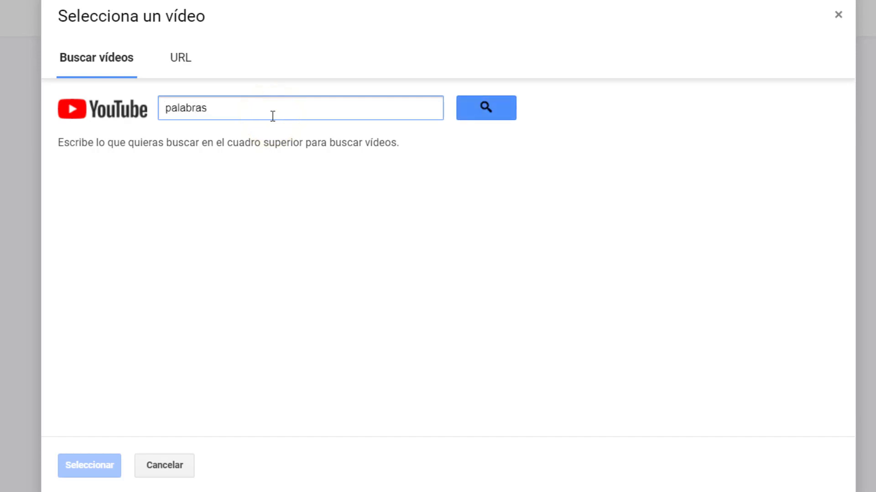
pyautogui.write(' agudas')
pyautogui.click(486, 115)
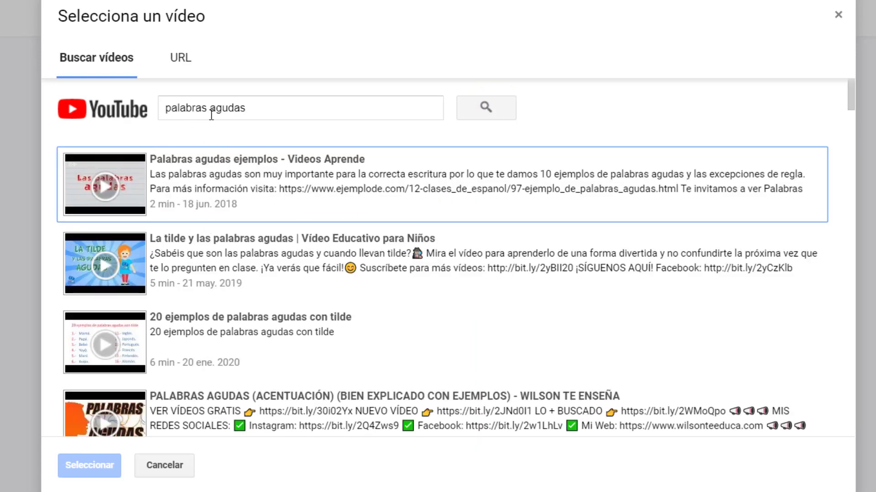
pyautogui.scroll(-3, 253, 316)
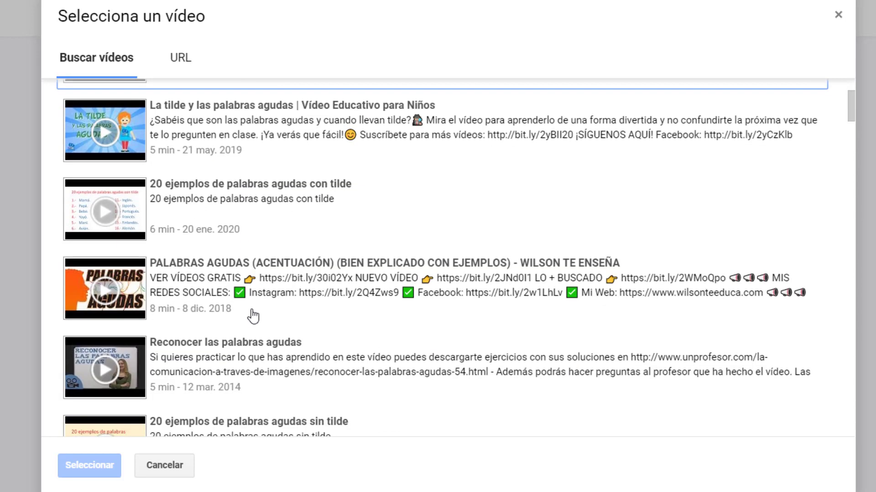
pyautogui.scroll(2, 254, 314)
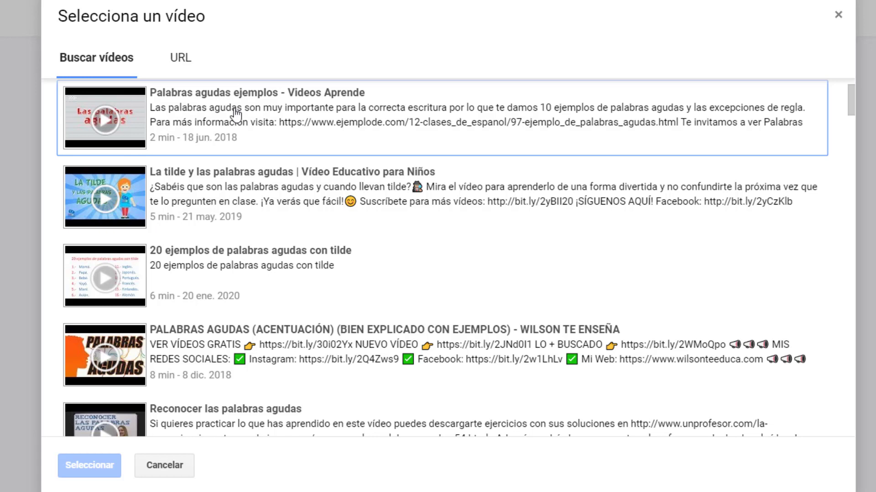
pyautogui.click(260, 128)
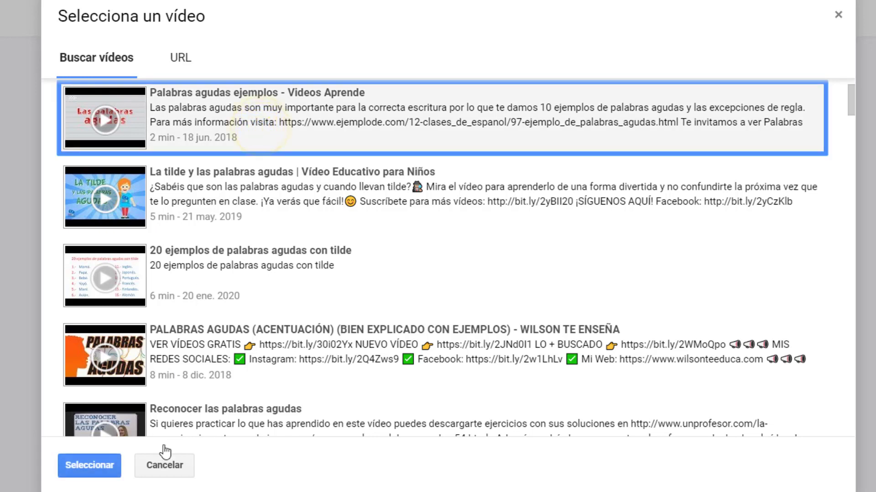
pyautogui.click(100, 466)
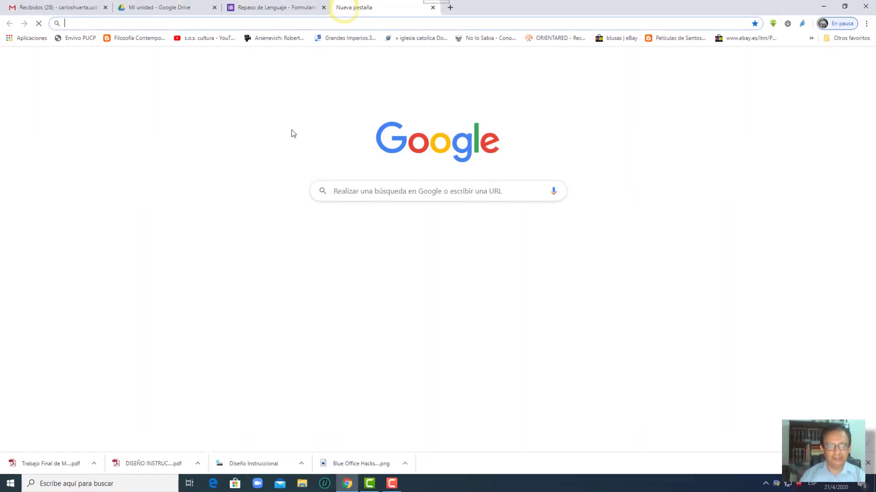
# Step: Search Google for "palabras agudas" in a new browser tab and open the spanish.cl page "El acento - palabras agudas, graves, esdrújulas"
pyautogui.click(362, 190)
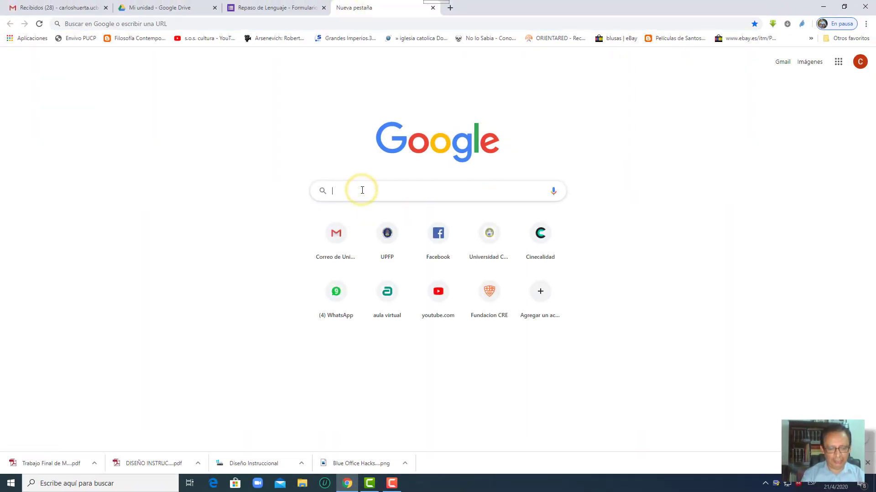
pyautogui.write('palabras')
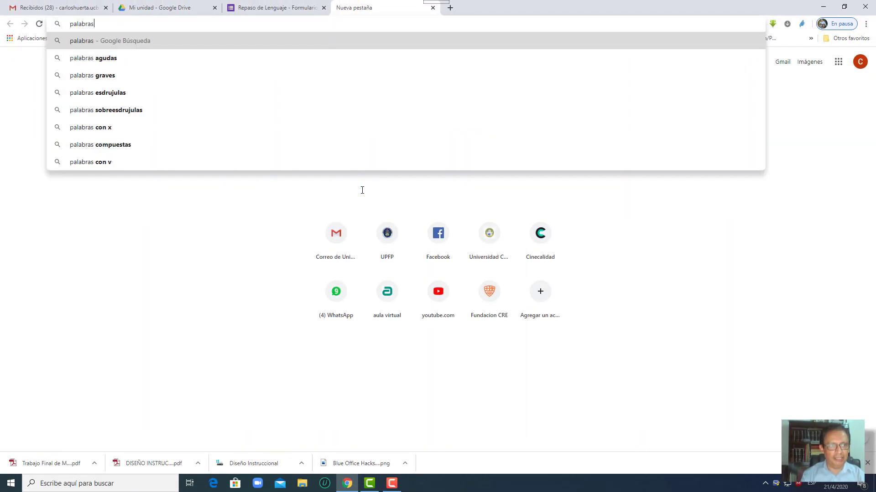
pyautogui.write(' agudas')
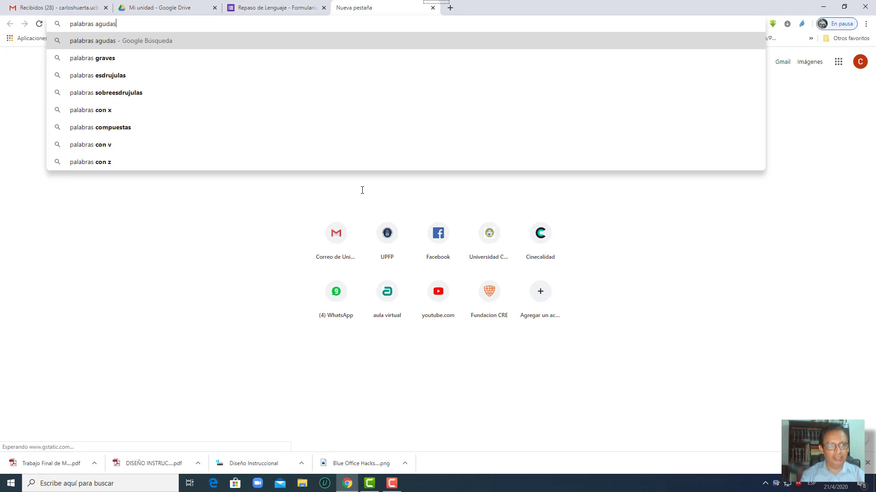
pyautogui.press('Return')
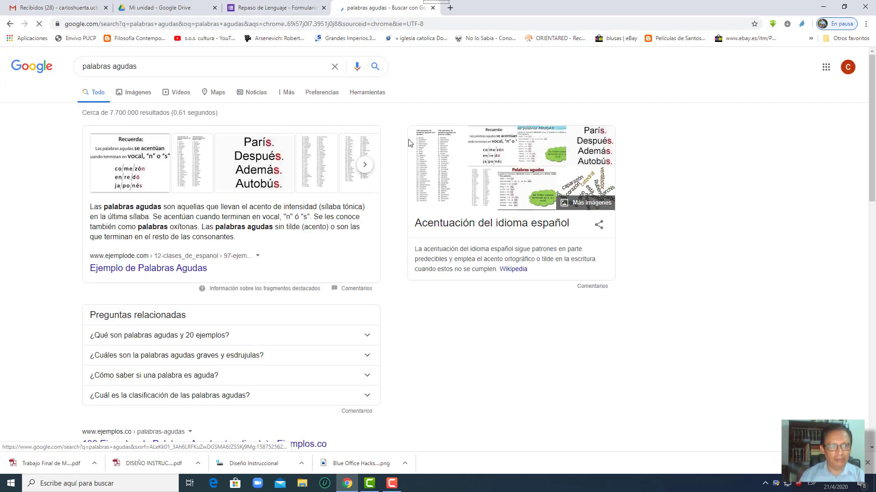
pyautogui.scroll(-6, 249, 245)
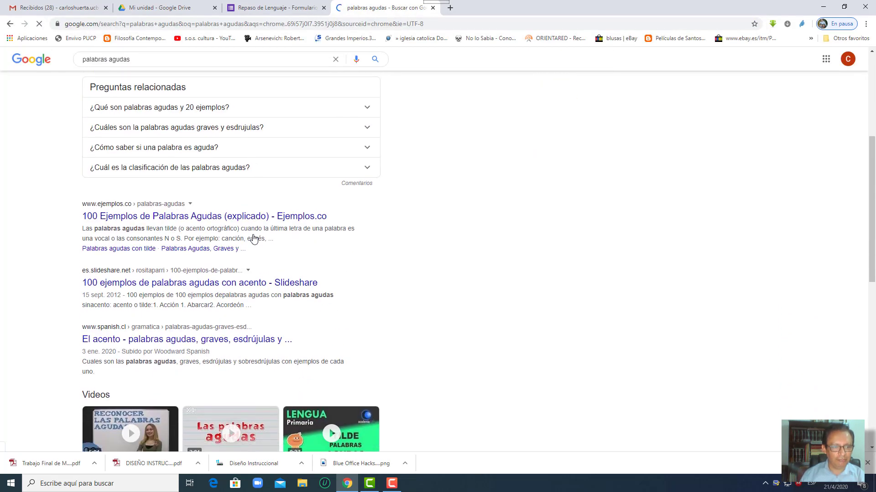
pyautogui.scroll(-1, 253, 240)
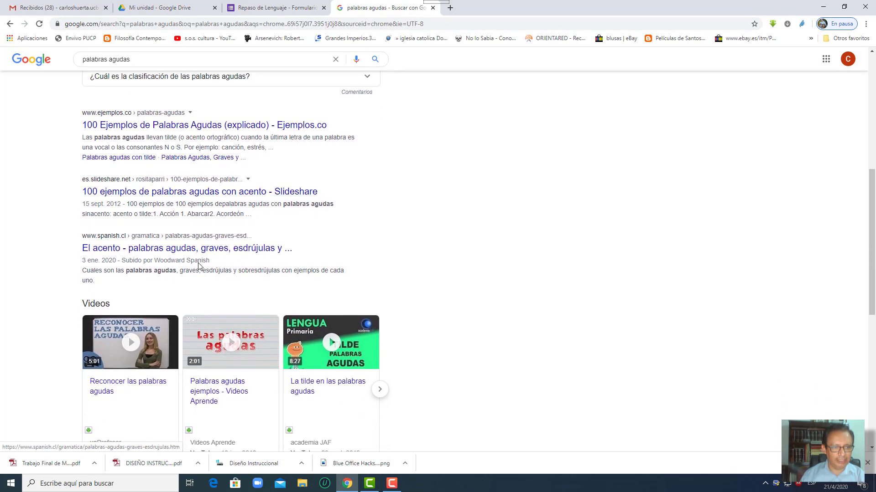
pyautogui.click(155, 249)
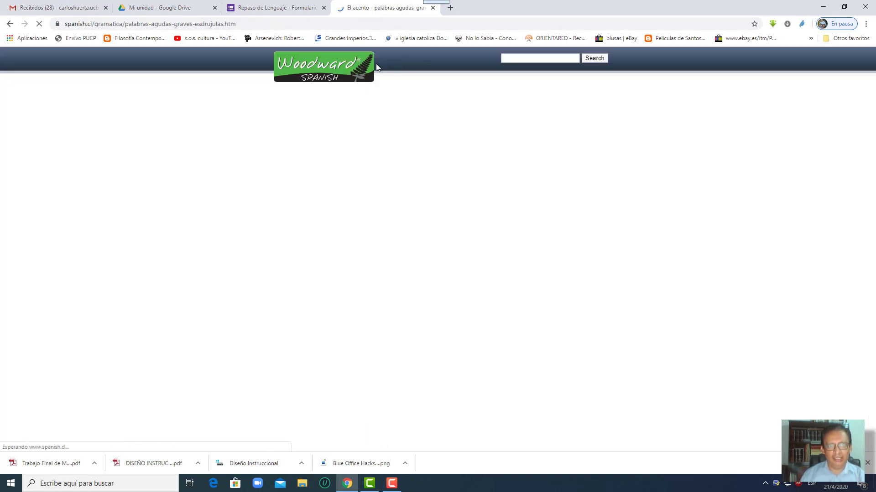
# Step: Attach the spanish.cl page's address as a link with display text "Palabras agudas" to the incorrect-answer feedback
pyautogui.click(184, 25)
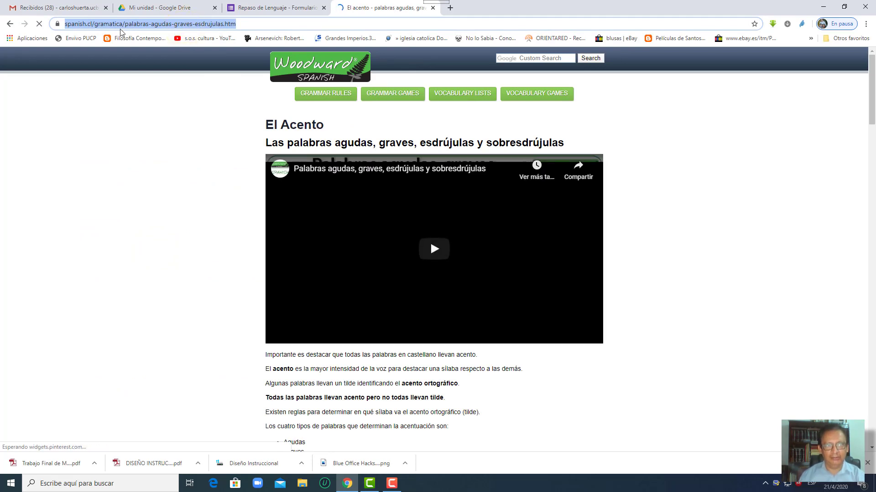
pyautogui.click(276, 8)
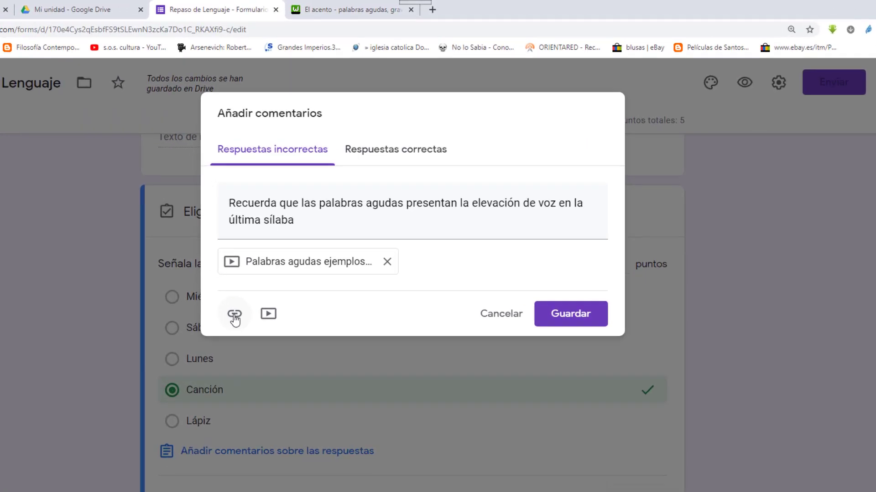
pyautogui.click(192, 361)
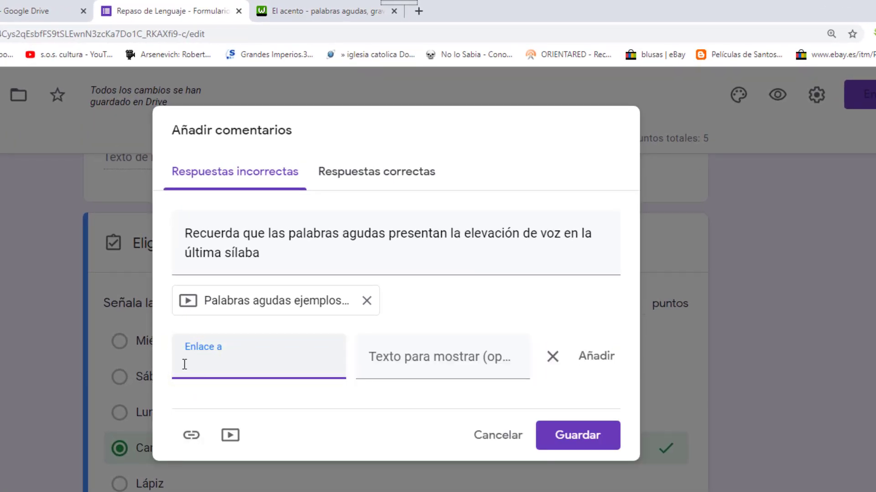
pyautogui.hotkey('ctrl', 'v')
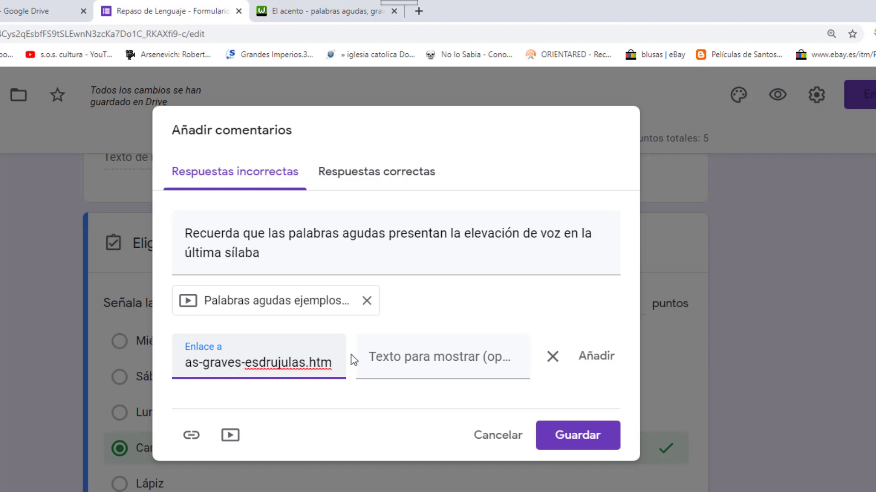
pyautogui.click(404, 363)
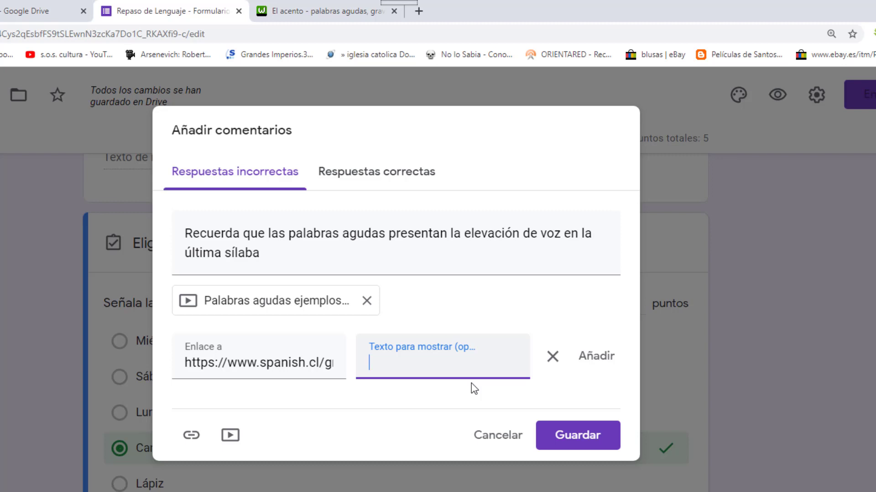
pyautogui.write('Palabras')
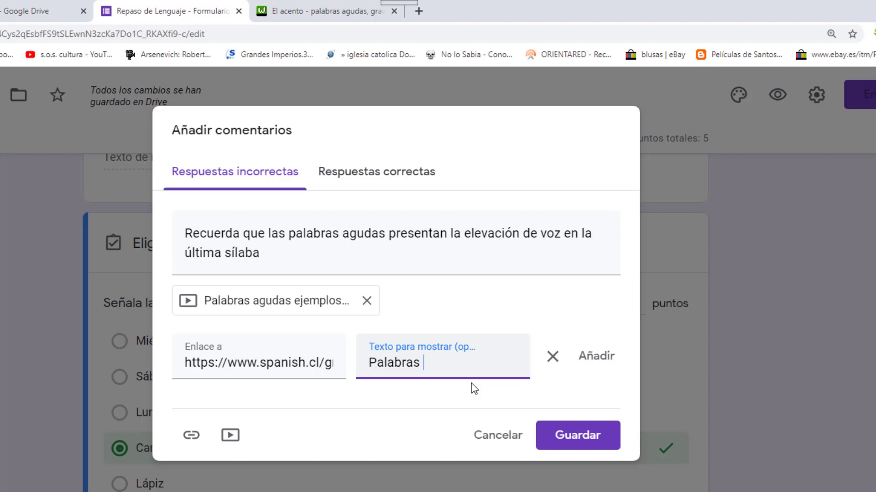
pyautogui.write(' agudas')
pyautogui.click(596, 360)
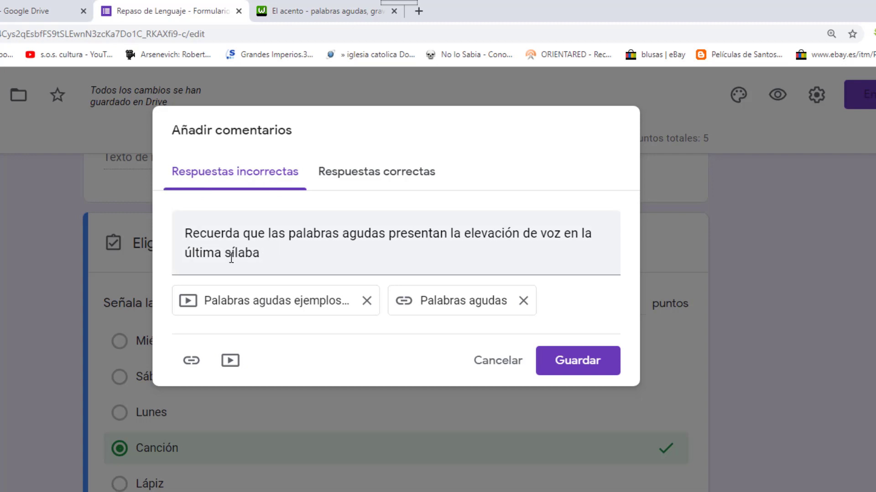
# Step: Write the correct-answer feedback "Felicidades" and save the feedback for both answer outcomes
pyautogui.moveTo(188, 235); pyautogui.dragTo(260, 254)
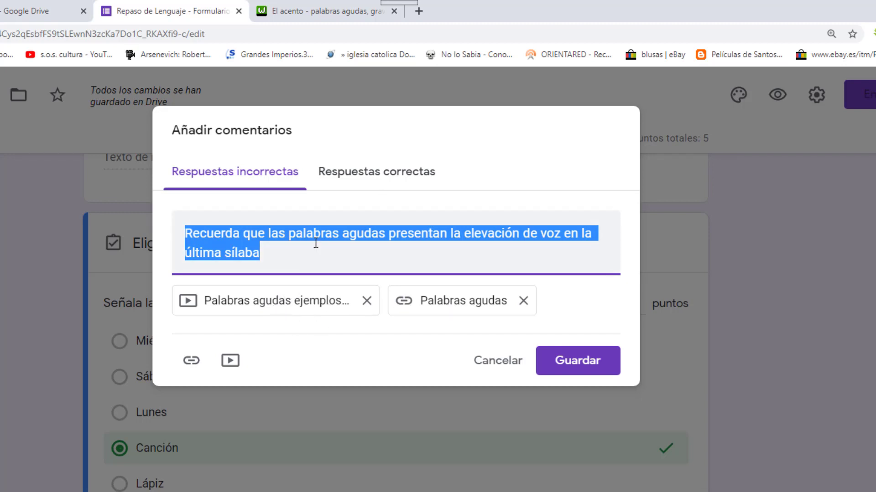
pyautogui.click(357, 176)
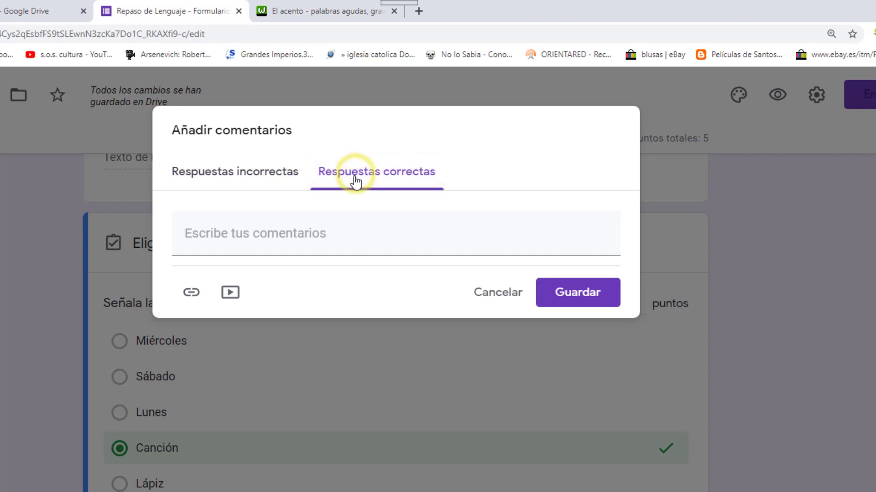
pyautogui.click(354, 242)
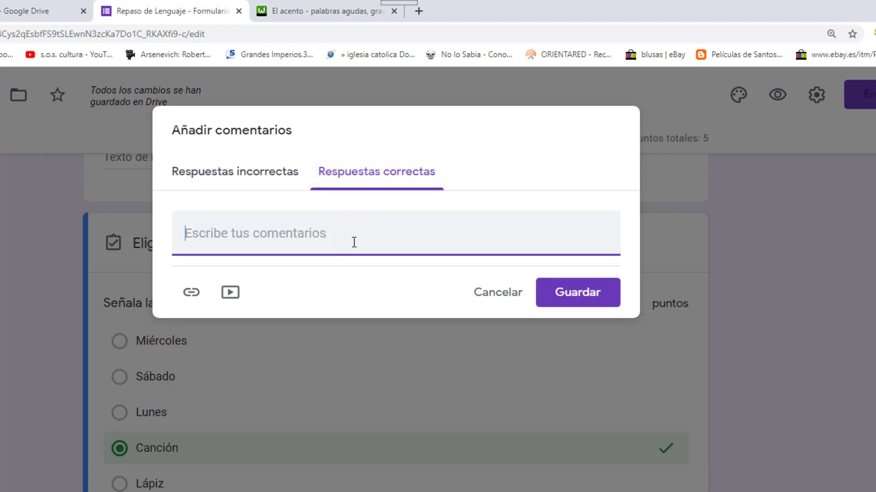
pyautogui.write('Felicida')
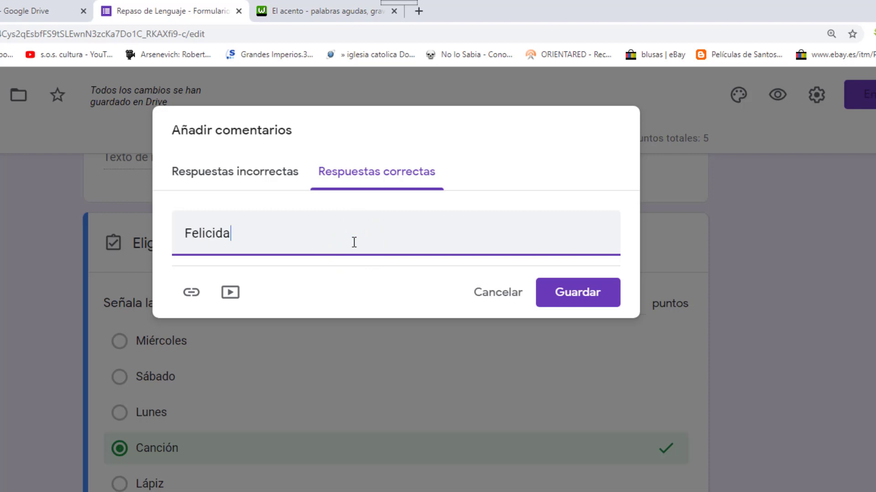
pyautogui.write('des')
pyautogui.click(582, 298)
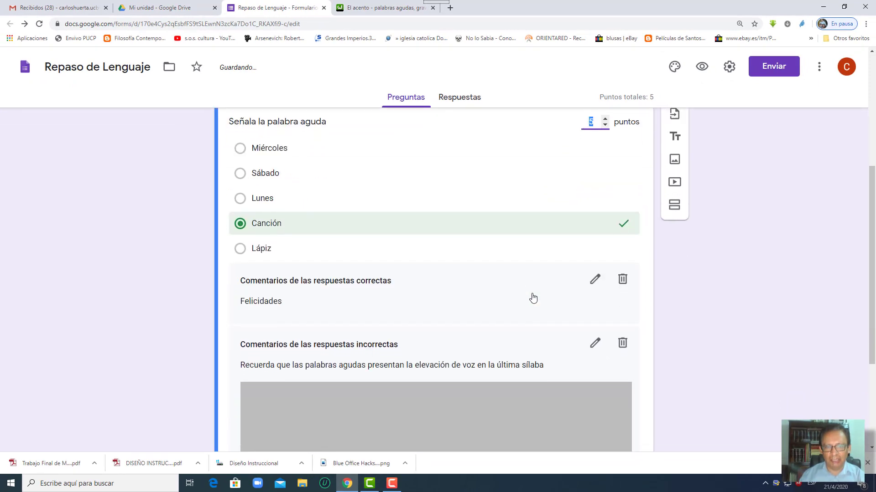
# Step: Review the correct and incorrect feedback in the answer key of "Señala la palabra aguda", and return to the question editor
pyautogui.hotkey('ctrl', '-')
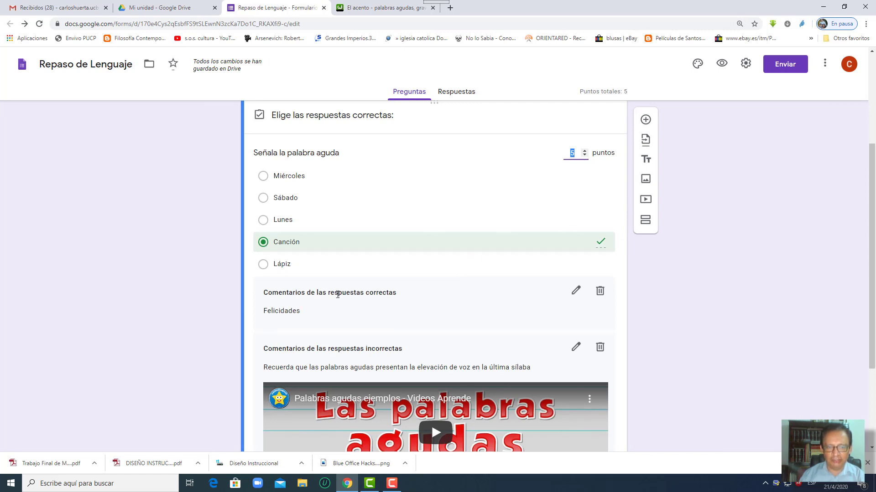
pyautogui.moveTo(337, 294); pyautogui.dragTo(385, 303)
pyautogui.scroll(-2, 384, 284)
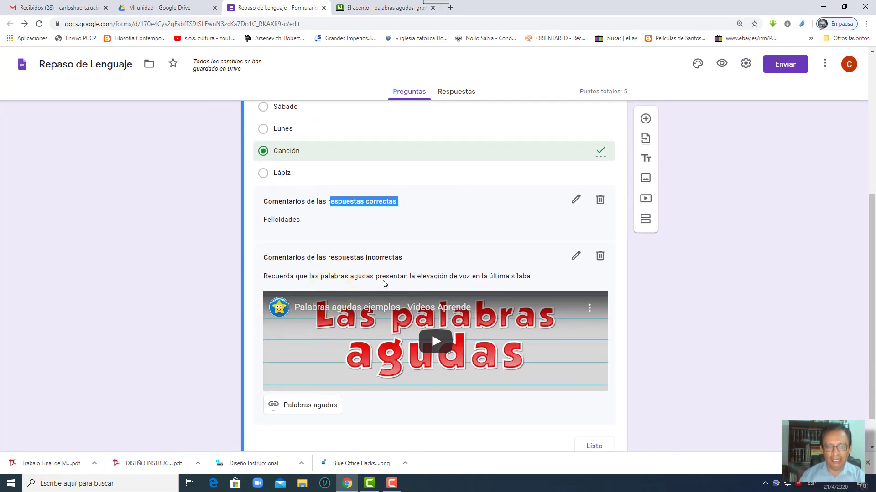
pyautogui.moveTo(328, 258); pyautogui.dragTo(409, 263)
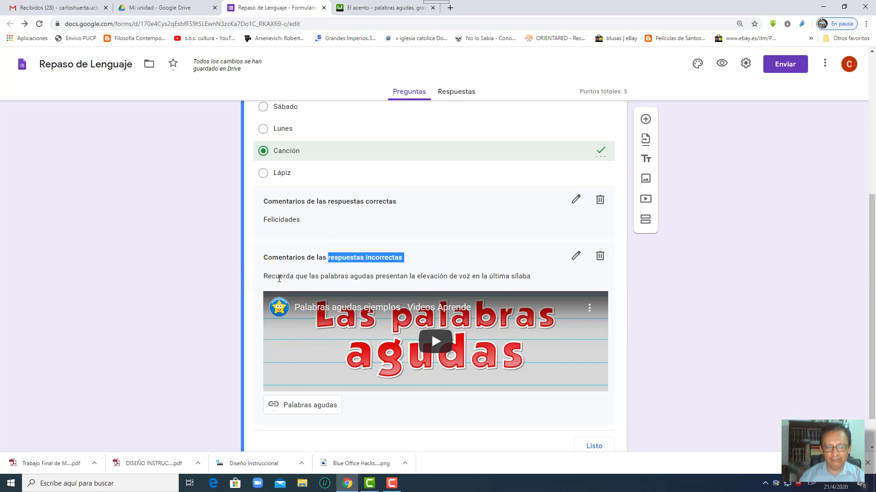
pyautogui.scroll(-1, 397, 362)
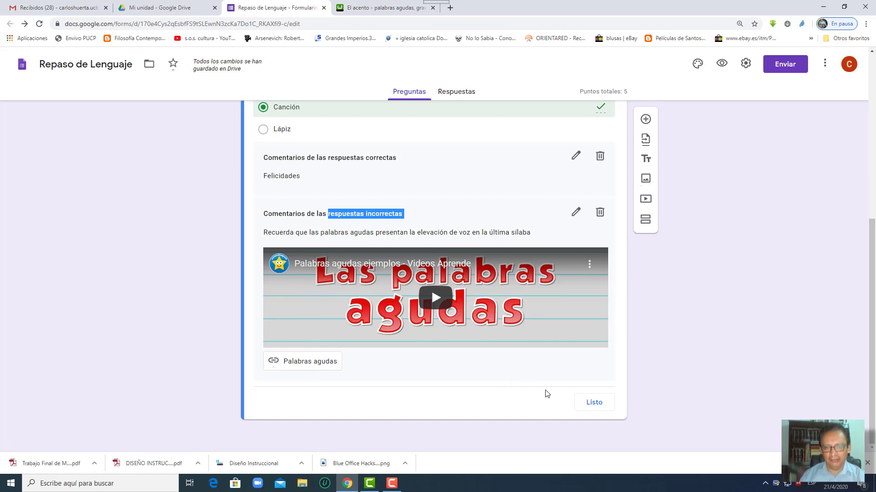
pyautogui.scroll(3, 502, 338)
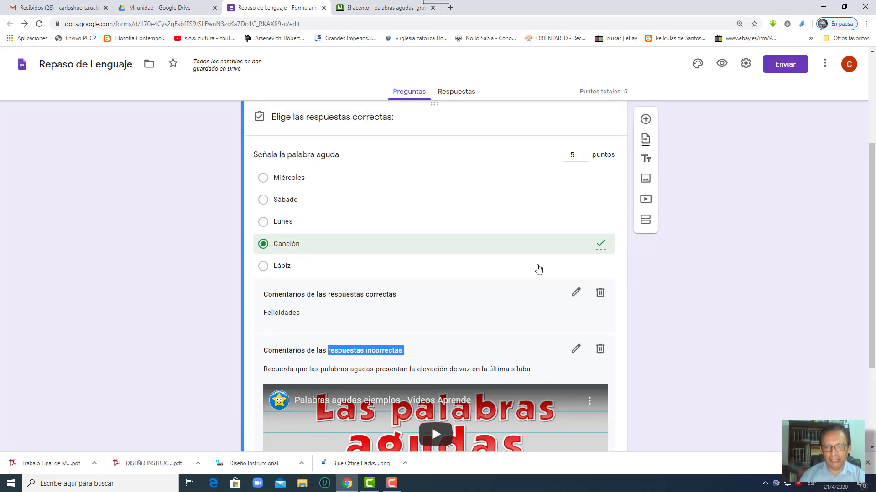
pyautogui.scroll(-3, 539, 269)
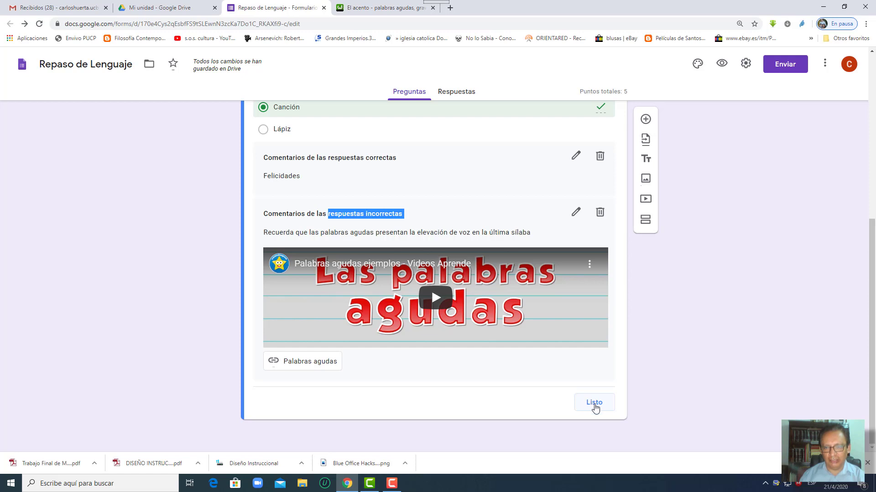
pyautogui.scroll(1, 606, 380)
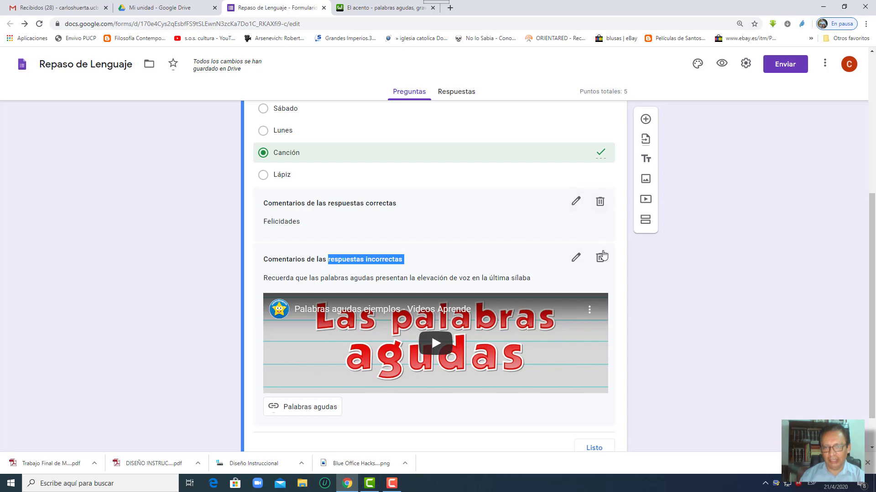
pyautogui.scroll(3, 606, 259)
pyautogui.scroll(-4, 608, 266)
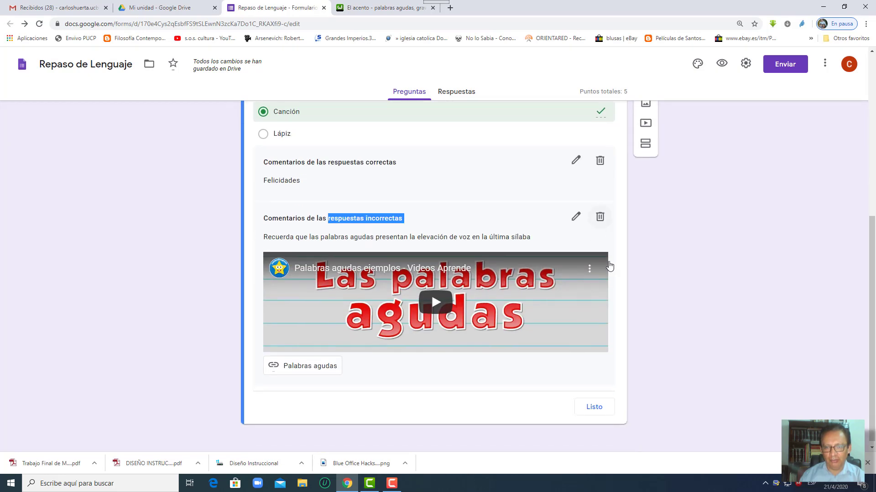
pyautogui.click(595, 403)
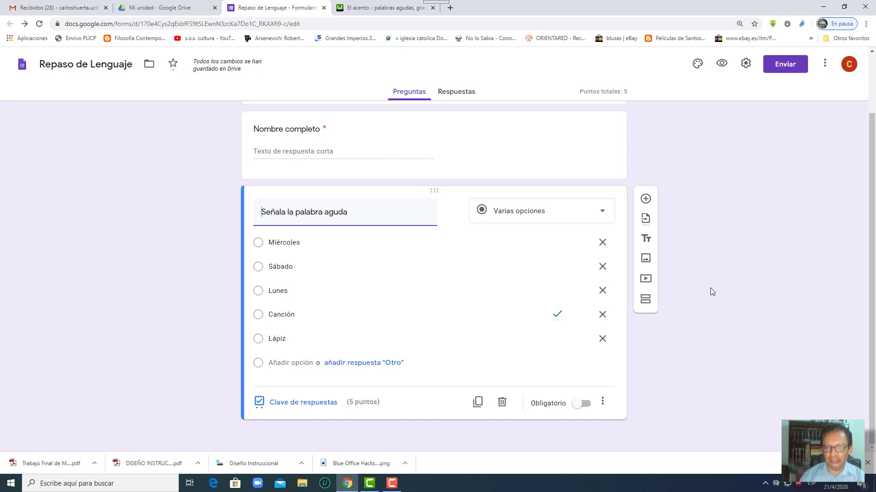
# Step: Preview the form and try several answer options of "Señala la palabra aguda", ending on "Sábado"
pyautogui.scroll(2, 710, 288)
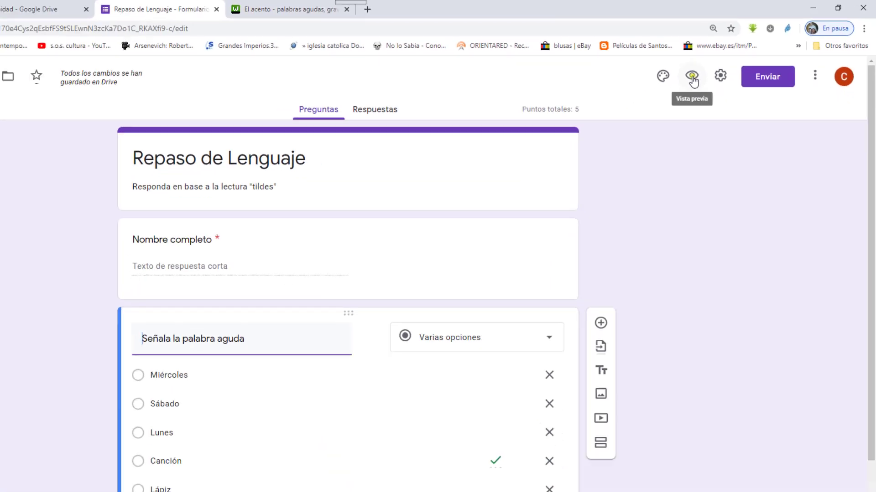
pyautogui.click(555, 133)
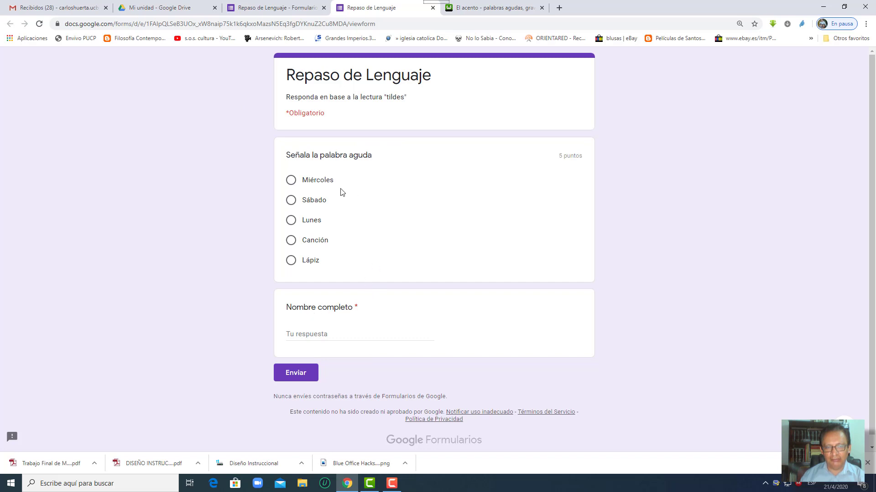
pyautogui.click(292, 199)
pyautogui.click(292, 179)
pyautogui.click(292, 241)
pyautogui.click(292, 220)
pyautogui.click(295, 201)
pyautogui.moveTo(354, 307); pyautogui.dragTo(367, 306)
pyautogui.click(364, 311)
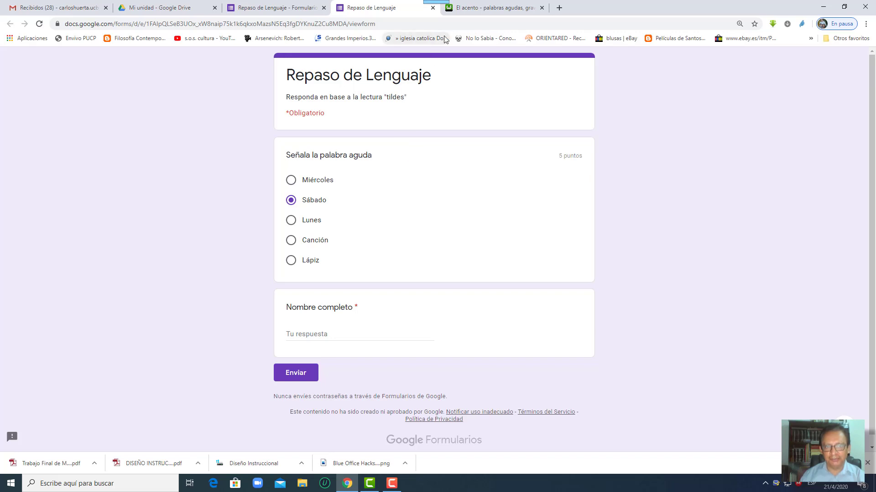
# Step: Close the form preview, abandoning the trial answers, and close the spanish.cl page
pyautogui.click(433, 8)
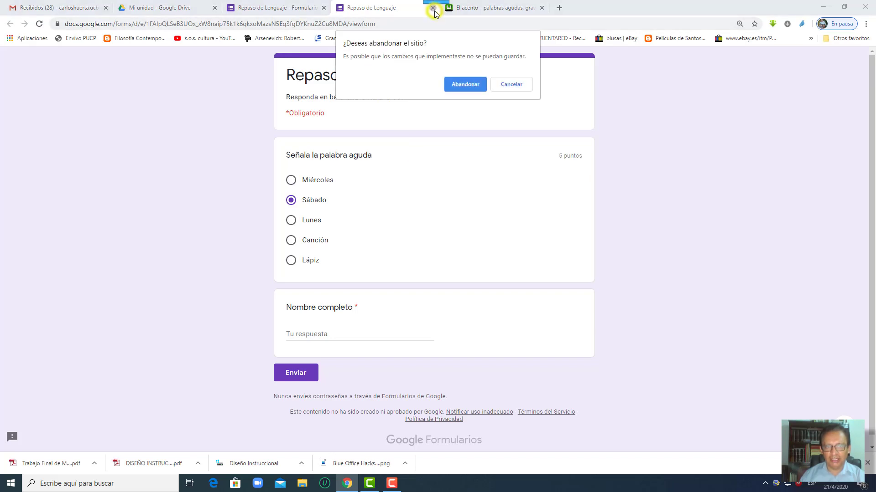
pyautogui.click(464, 86)
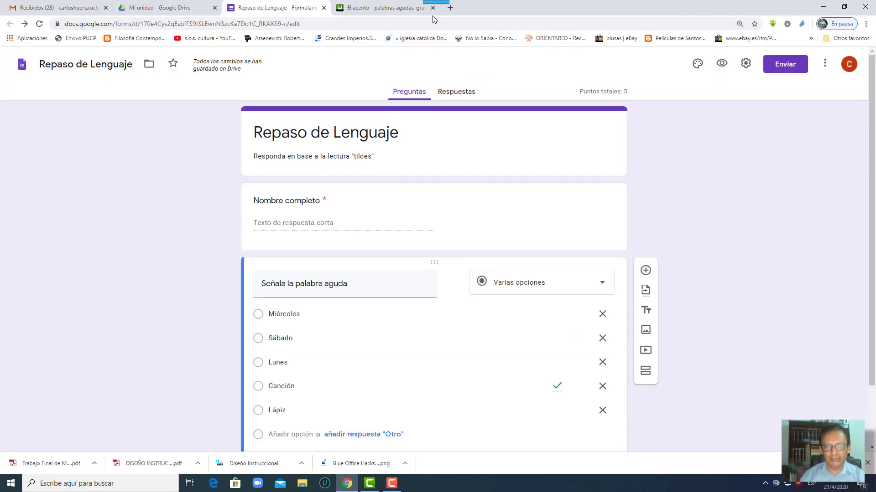
pyautogui.click(431, 8)
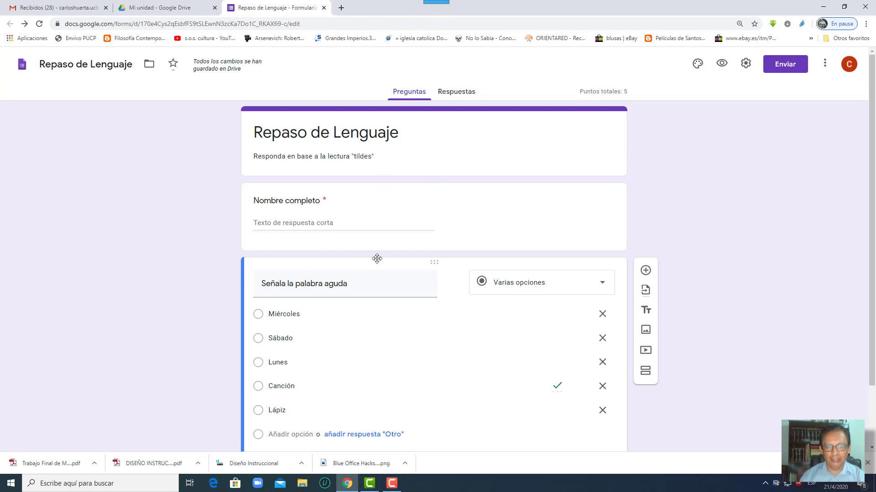
# Step: Add a new question of type "Casillas" after the palabra aguda question, titled "Señala las palabras graves"
pyautogui.scroll(-2, 379, 260)
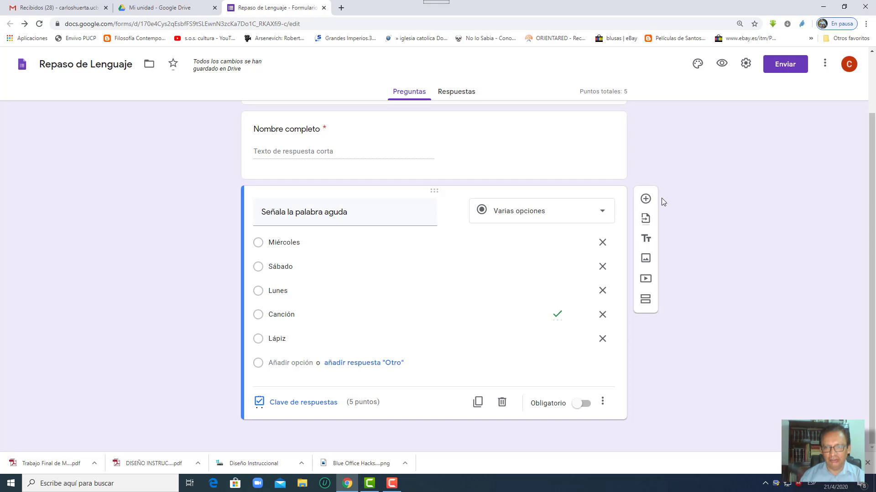
pyautogui.click(645, 199)
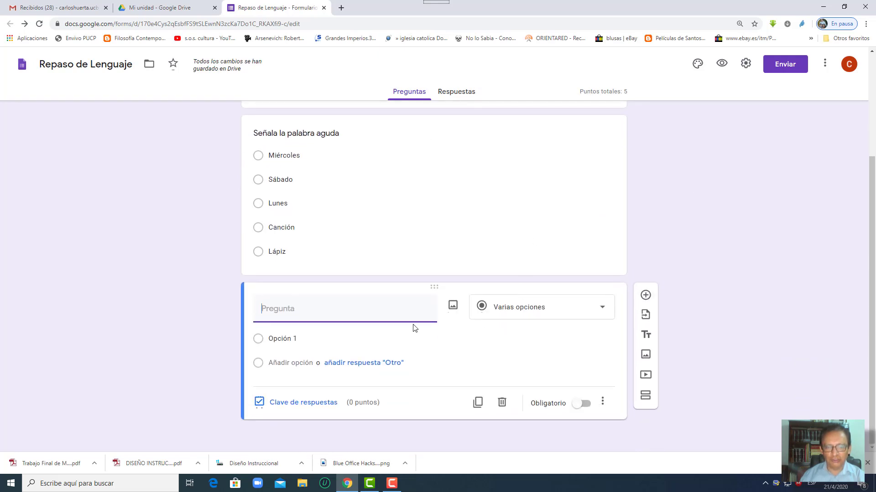
pyautogui.click(529, 309)
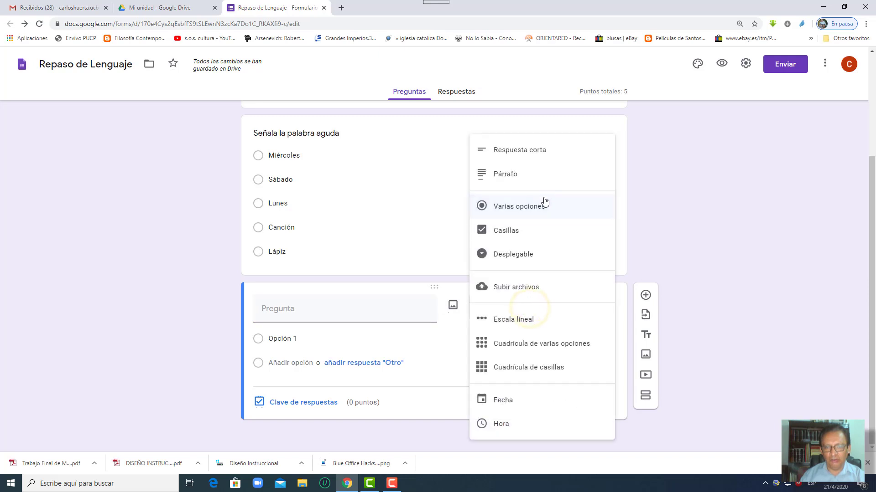
pyautogui.click(539, 228)
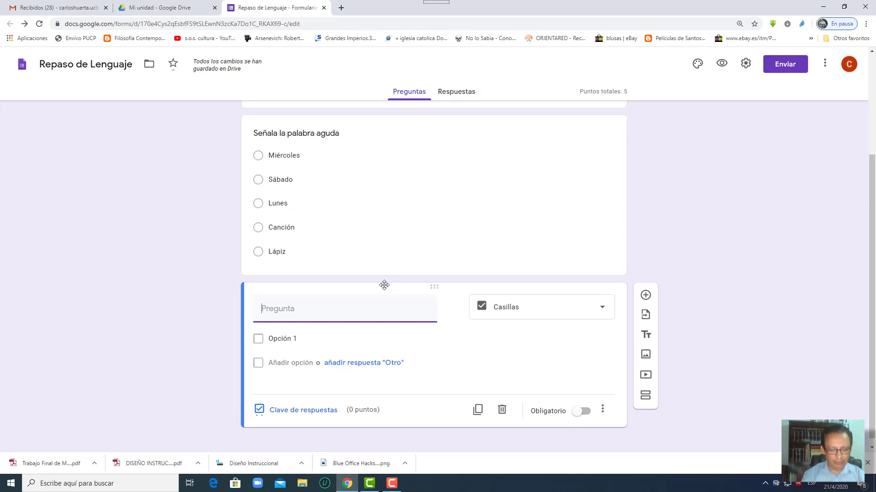
pyautogui.write('Señala las palabras graves')
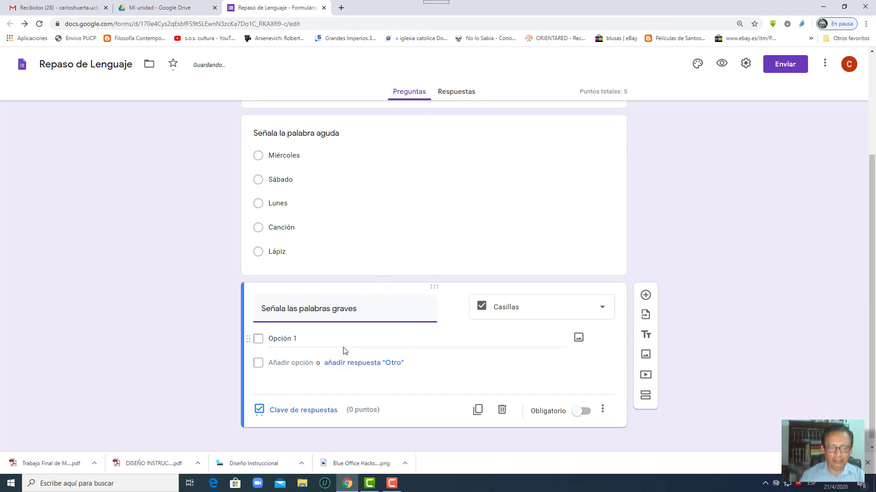
# Step: Enter the checkbox options "Palabra", "Ratón", "Casa", "Mesa" and "Luz" for the palabras graves question
pyautogui.click(291, 339)
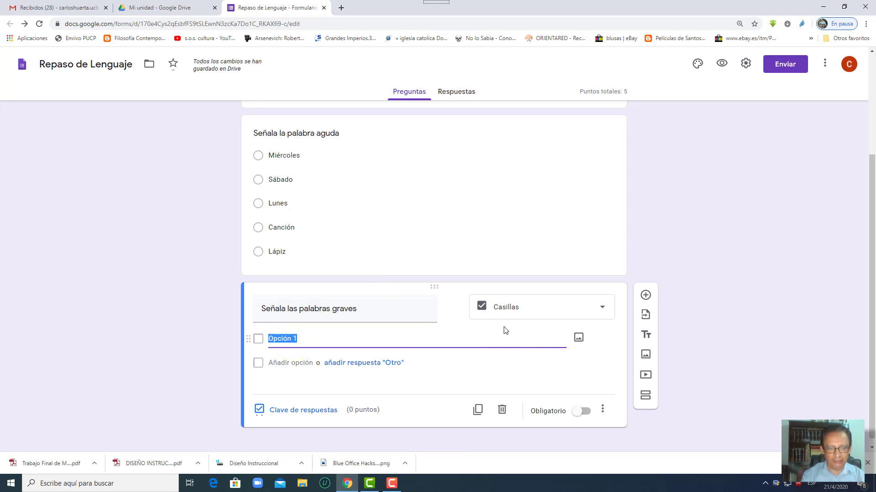
pyautogui.write('Palab')
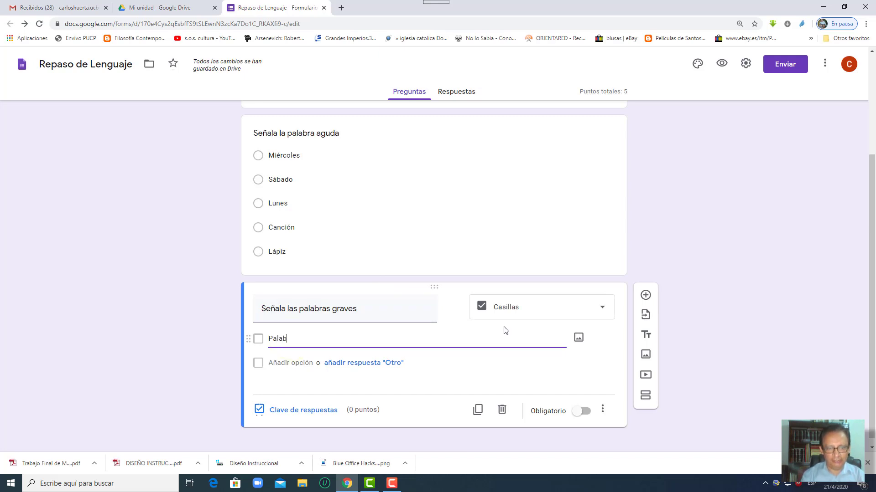
pyautogui.write('ra')
pyautogui.press('Return')
pyautogui.write('Ratón Casa Mesa Luz')
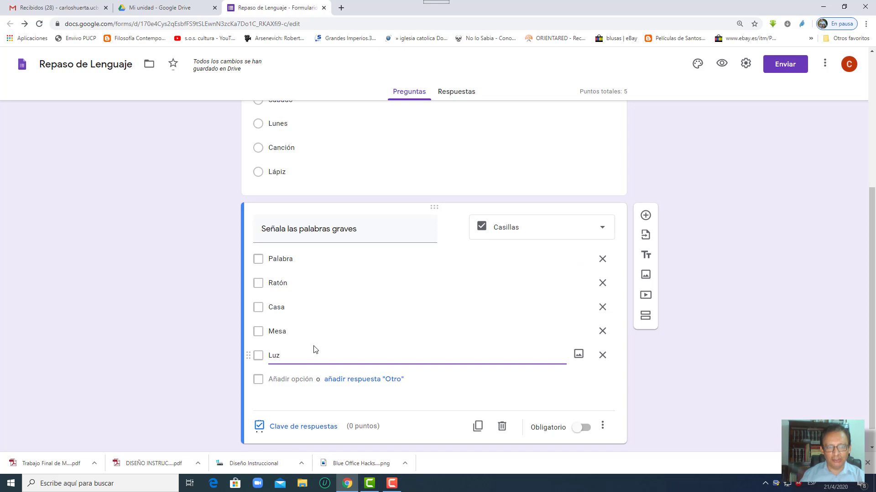
# Step: Set the answer key of the palabras graves question to "Palabra", "Casa" and "Mesa", worth 5 points
pyautogui.scroll(-1, 425, 380)
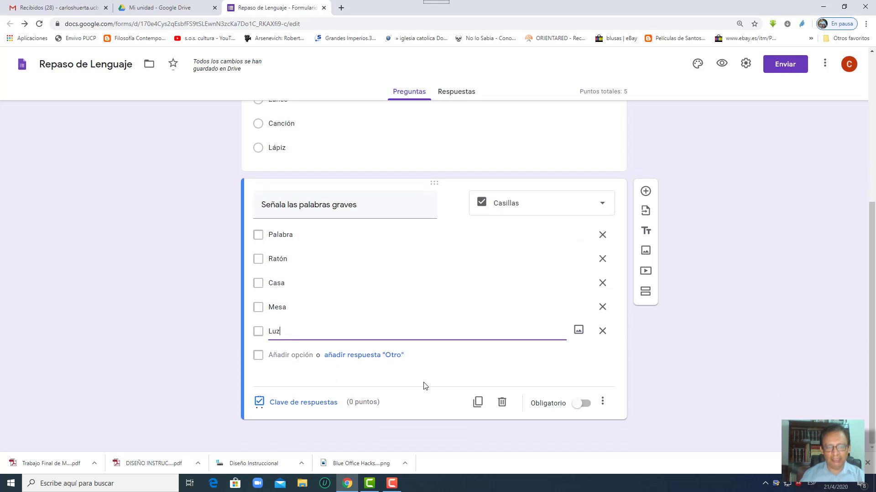
pyautogui.click(317, 404)
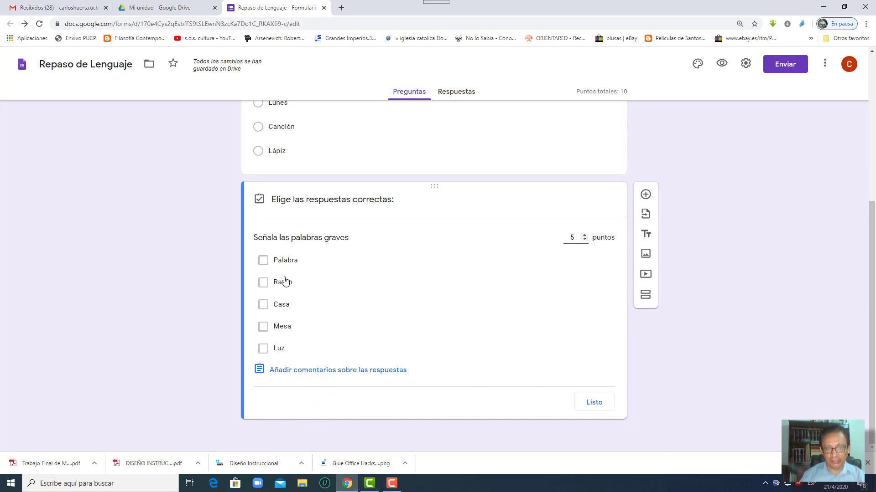
pyautogui.click(263, 261)
pyautogui.click(262, 304)
pyautogui.click(263, 327)
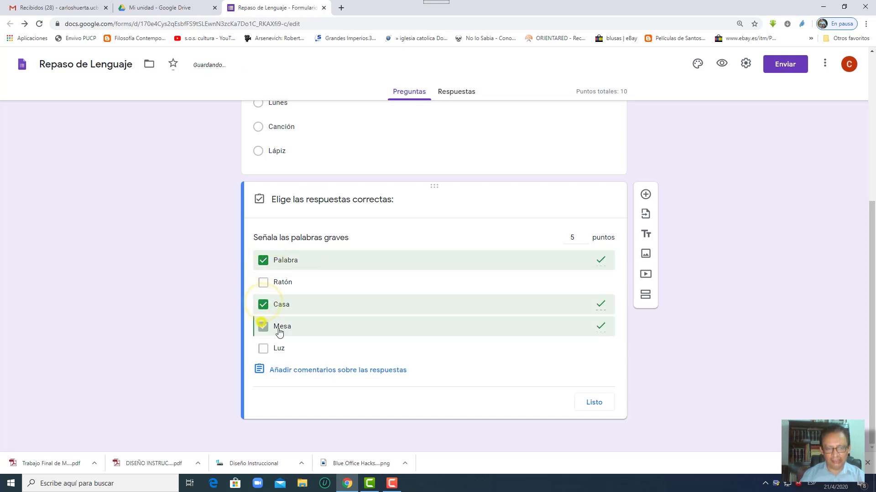
# Step: Add feedback "Las palabras graves llevan el golpe de voz en la penúltima sílaba" for wrong answers and "Muy bien" for correct ones, and finish the answer key
pyautogui.click(345, 370)
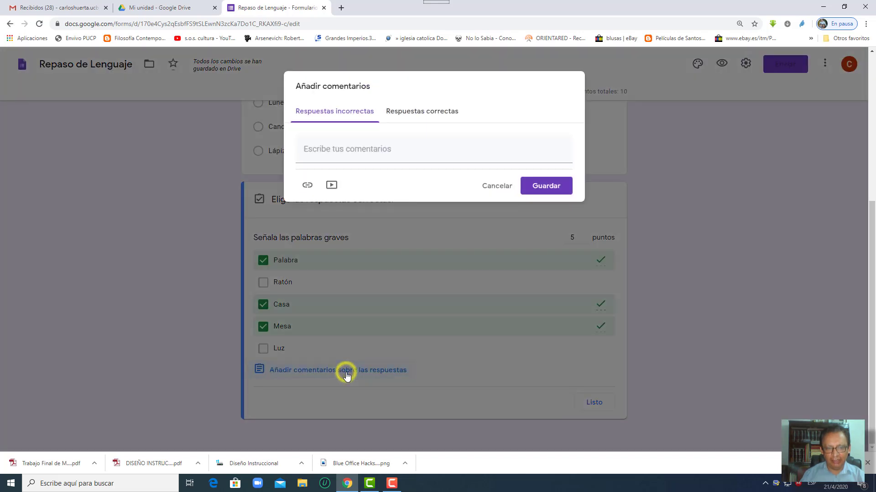
pyautogui.click(345, 153)
pyautogui.write('Las palabras graves llevan el golpe de voz en la penúltima sílaba')
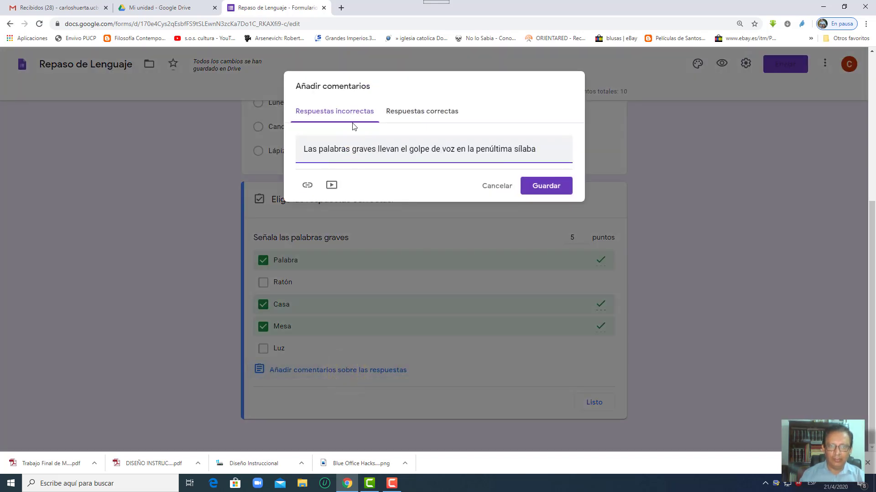
pyautogui.click(403, 110)
pyautogui.click(374, 150)
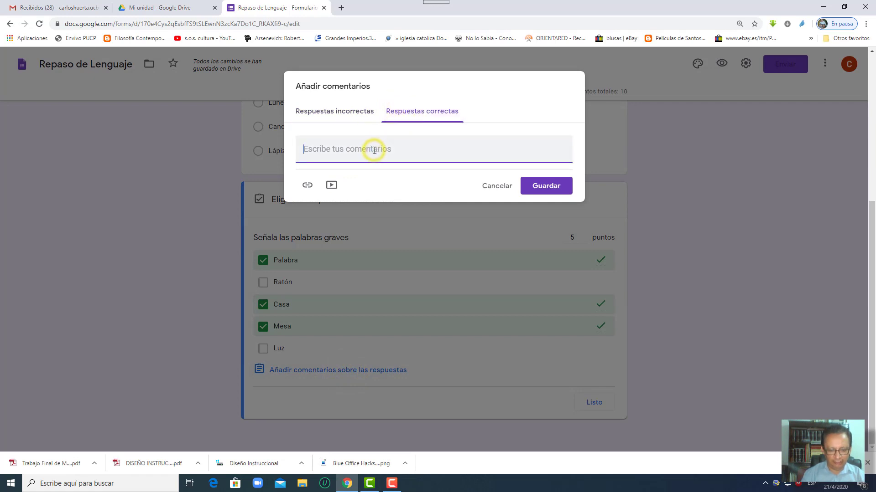
pyautogui.write('Muy bien')
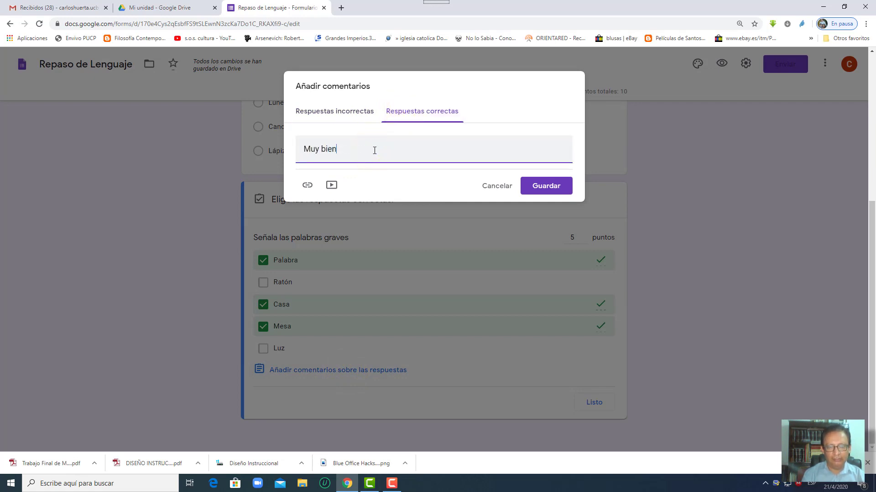
pyautogui.click(348, 114)
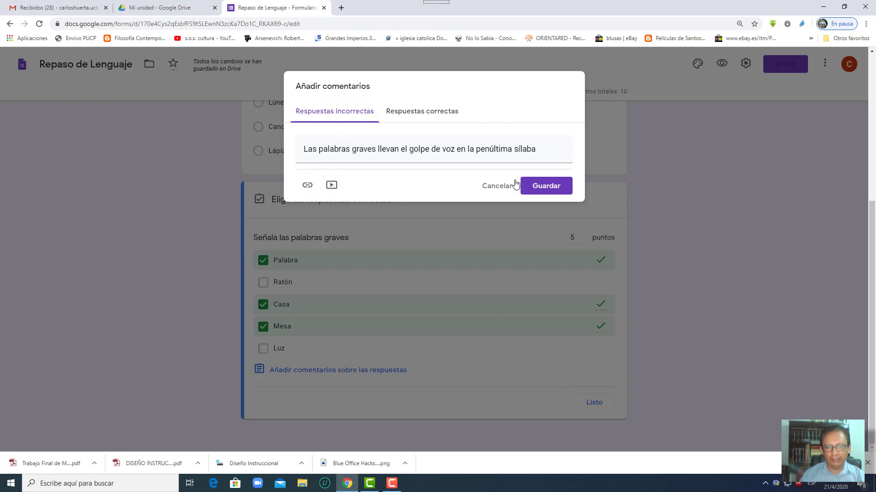
pyautogui.click(532, 186)
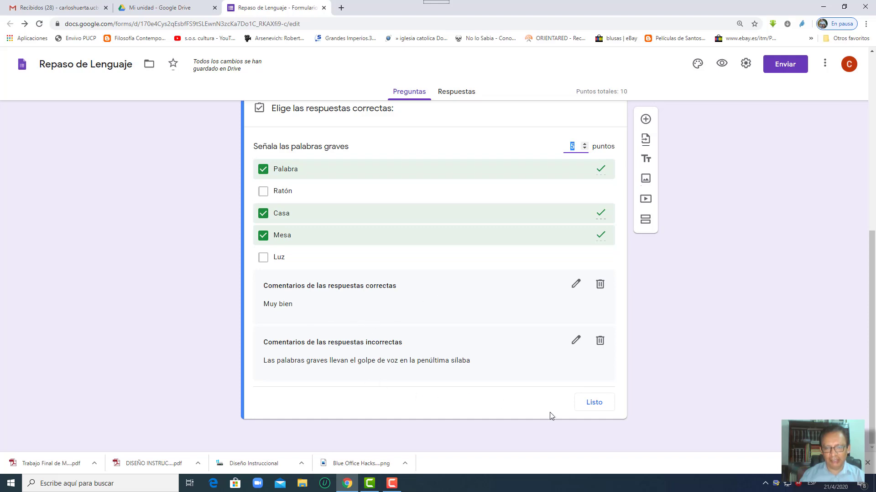
pyautogui.click(594, 402)
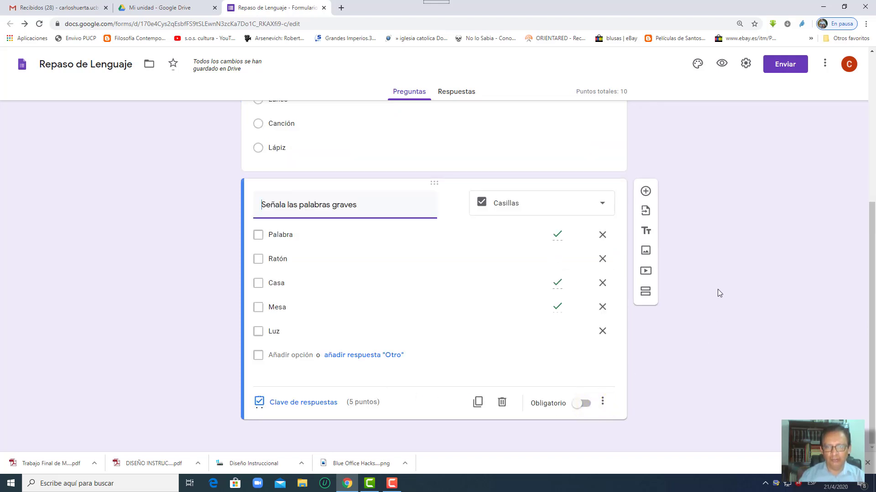
# Step: Preview the form and try several single answers to "Señala la palabra aguda", ending on "Miércoles"
pyautogui.click(722, 66)
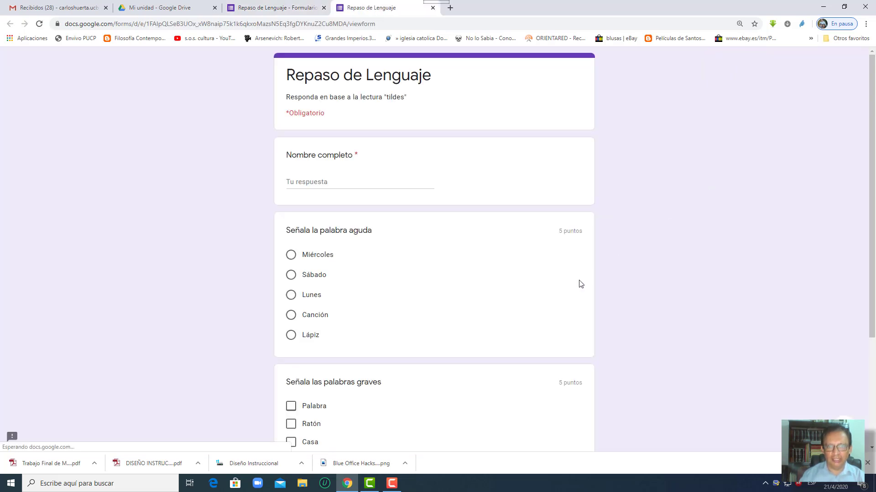
pyautogui.scroll(-1, 580, 284)
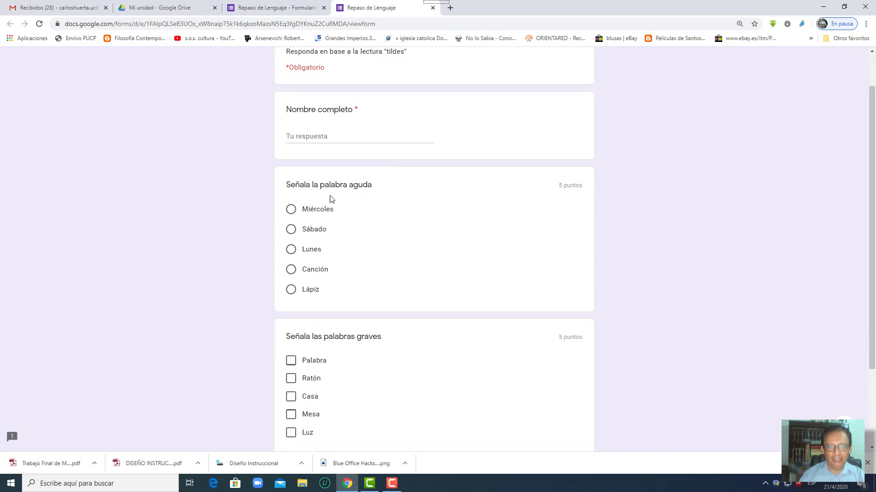
pyautogui.click(292, 250)
pyautogui.click(292, 230)
pyautogui.click(292, 209)
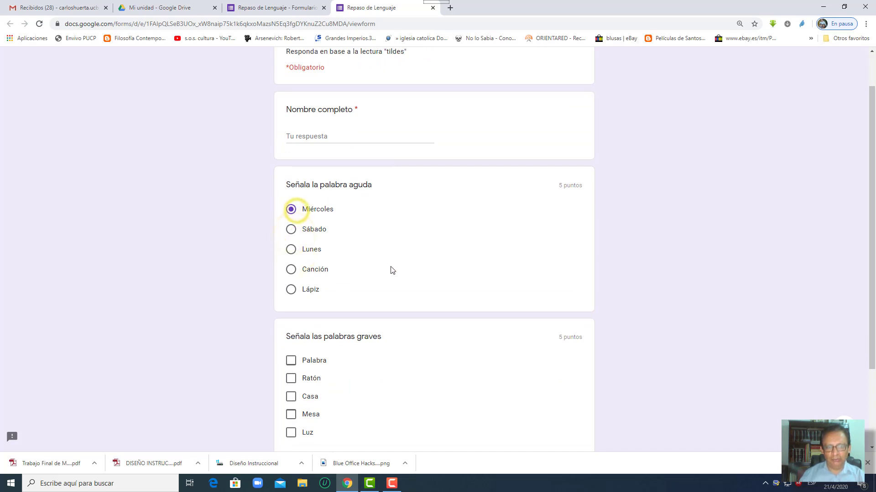
# Step: Try "Palabra", "Casa" and "Mesa" together in the previewed palabras graves question, and close the preview without submitting
pyautogui.scroll(-2, 401, 272)
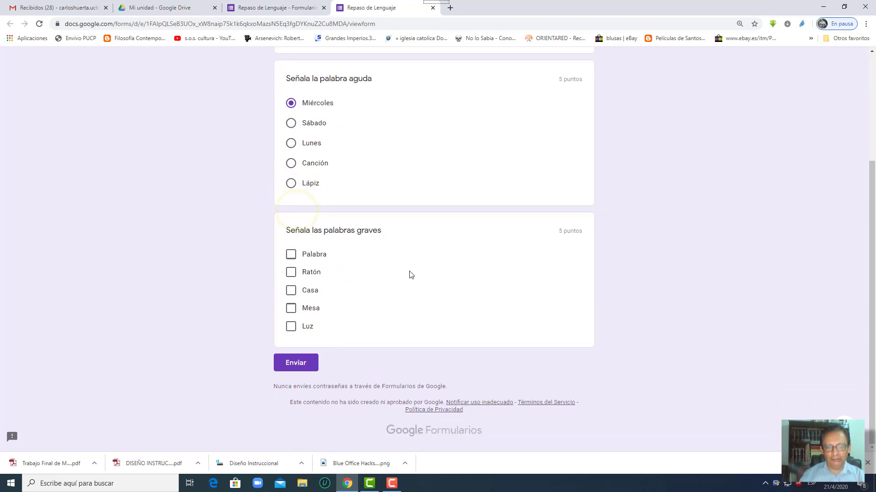
pyautogui.click(291, 259)
pyautogui.click(291, 290)
pyautogui.click(291, 308)
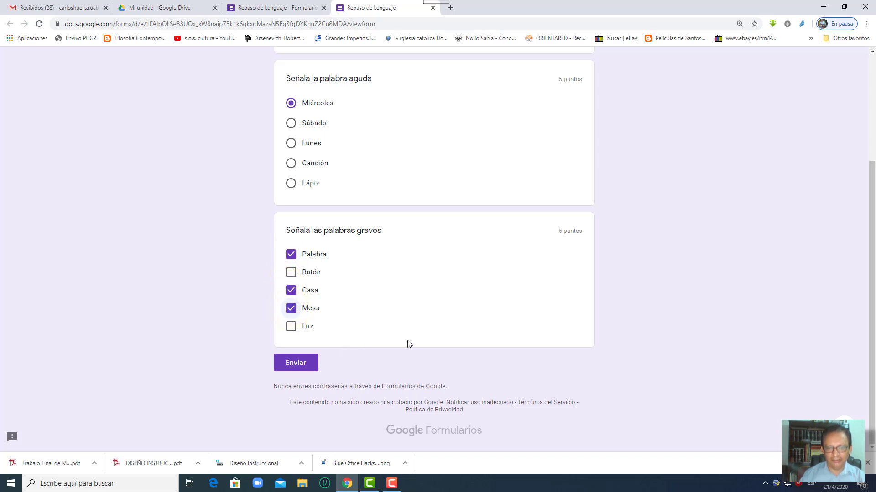
pyautogui.scroll(4, 628, 252)
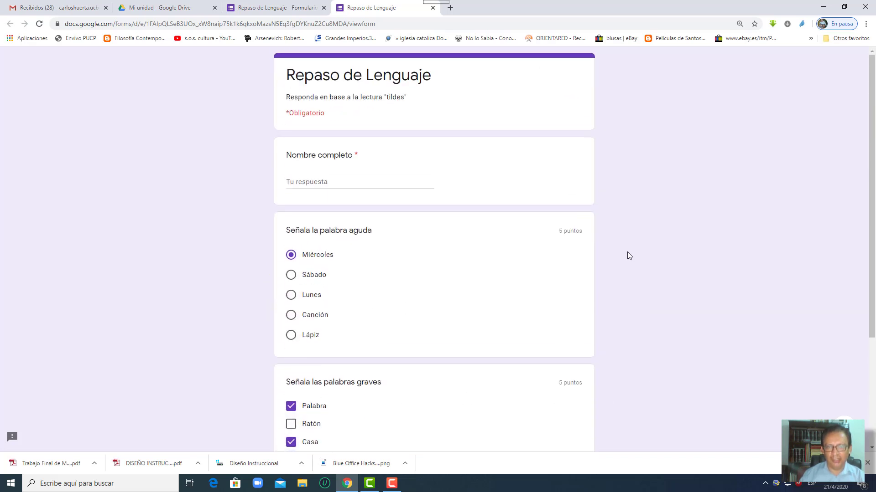
pyautogui.click(433, 8)
pyautogui.click(469, 86)
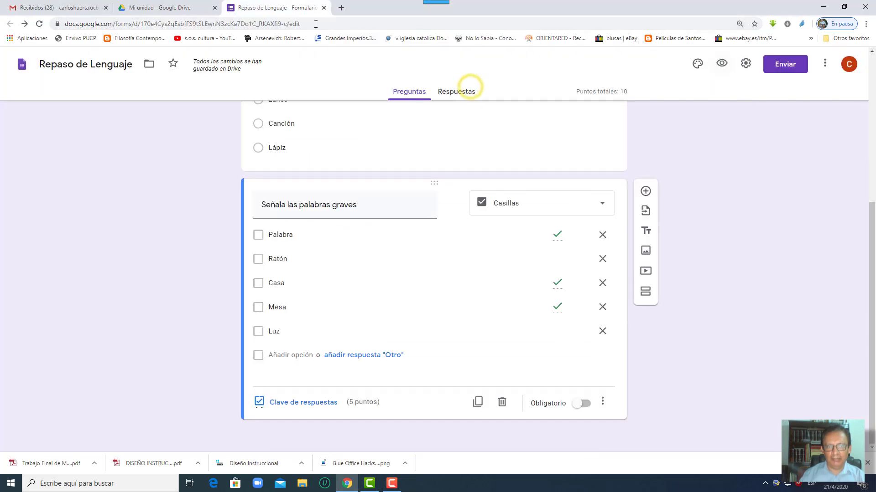
# Step: Add a "Párrafo" question titled "Redacta una historia con cinco palabras agudas" after the palabras graves question, worth 10 points
pyautogui.click(645, 191)
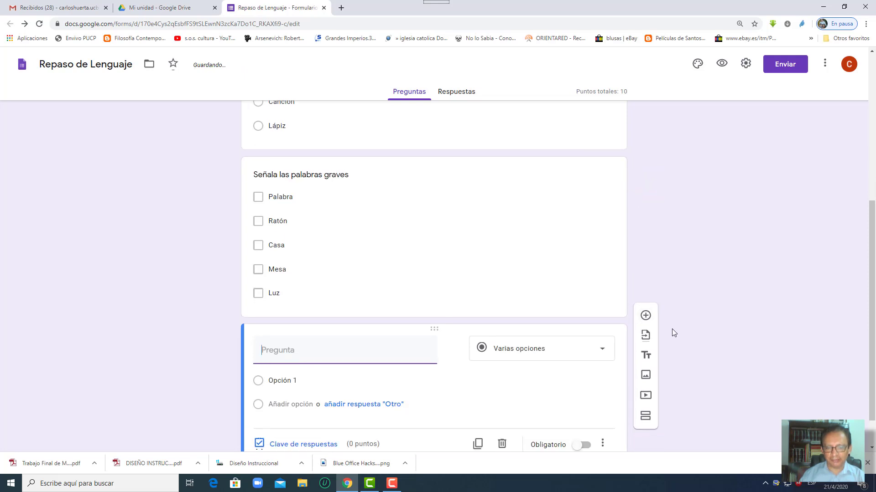
pyautogui.click(577, 314)
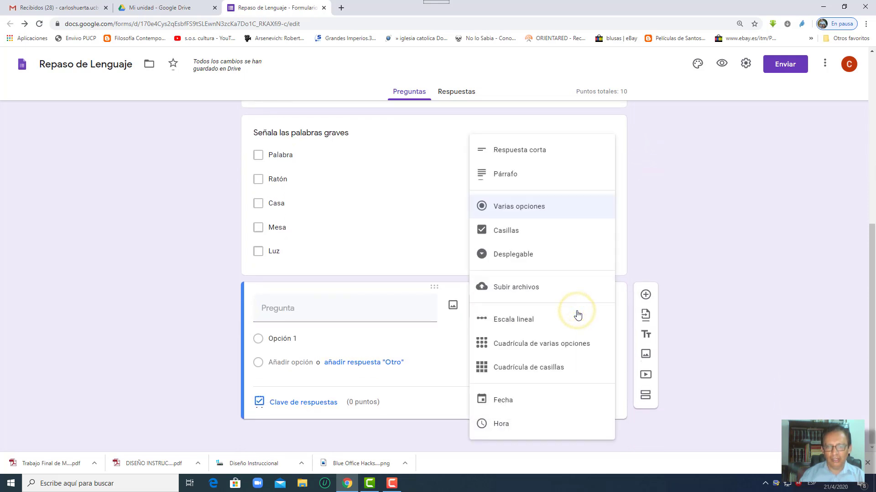
pyautogui.click(533, 184)
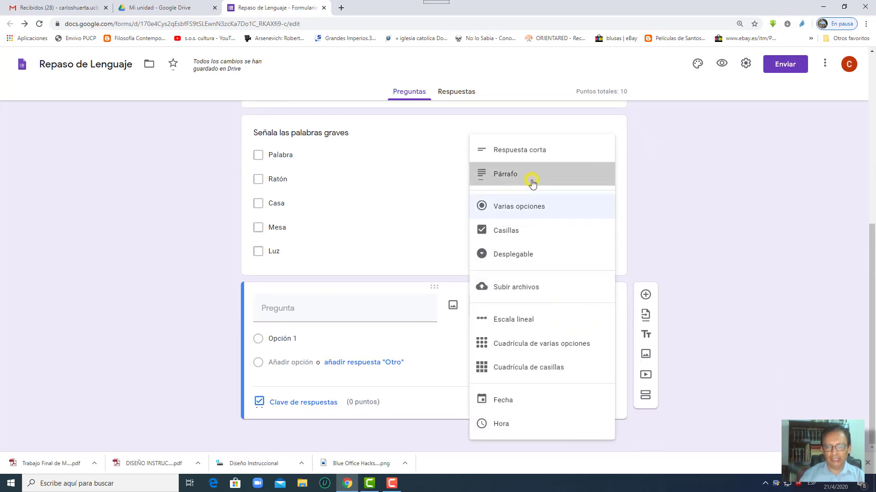
pyautogui.click(325, 328)
pyautogui.write('Redacta una historia con cinco palabras agudas')
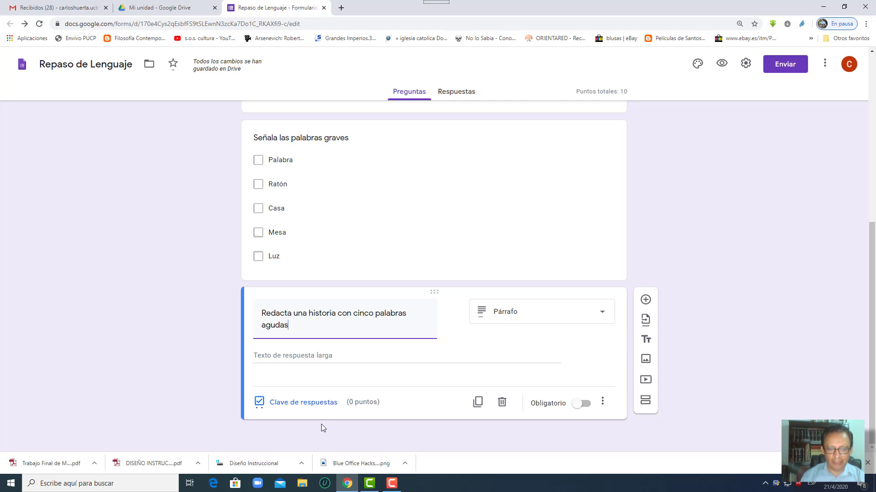
pyautogui.click(308, 402)
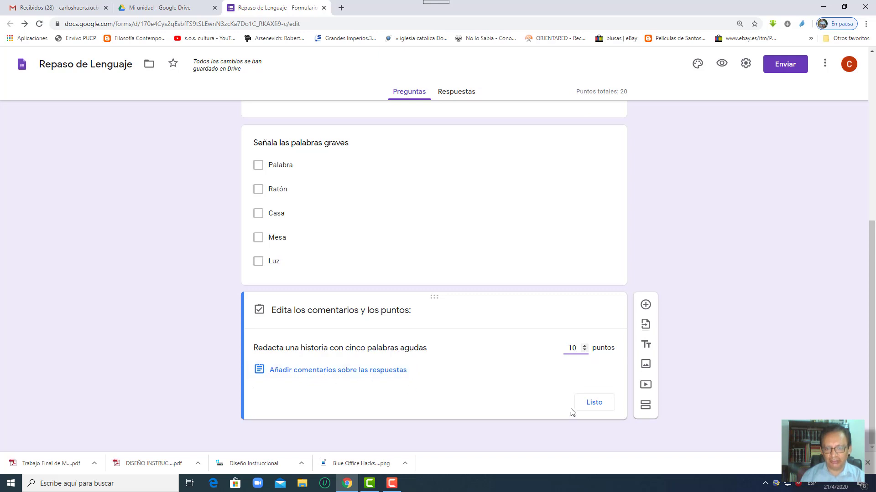
pyautogui.click(594, 402)
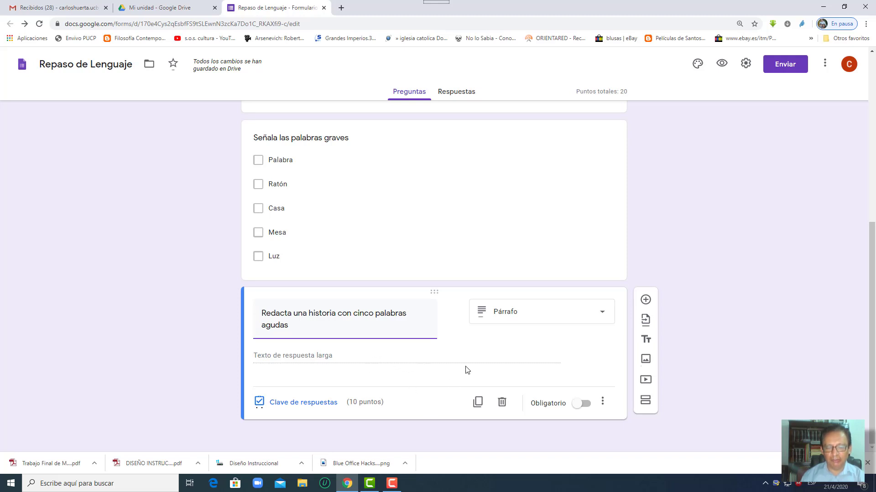
# Step: Add response validation to the paragraph question, requiring a length with a minimum of 200 characters
pyautogui.click(602, 402)
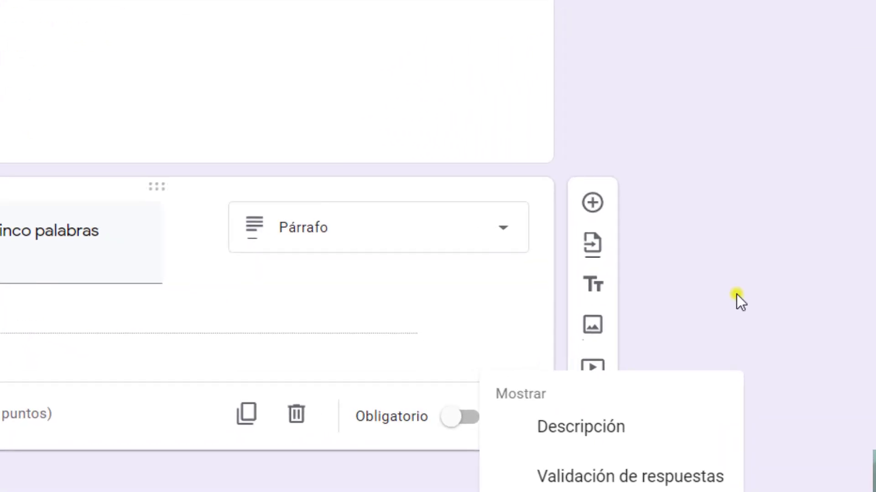
pyautogui.click(715, 343)
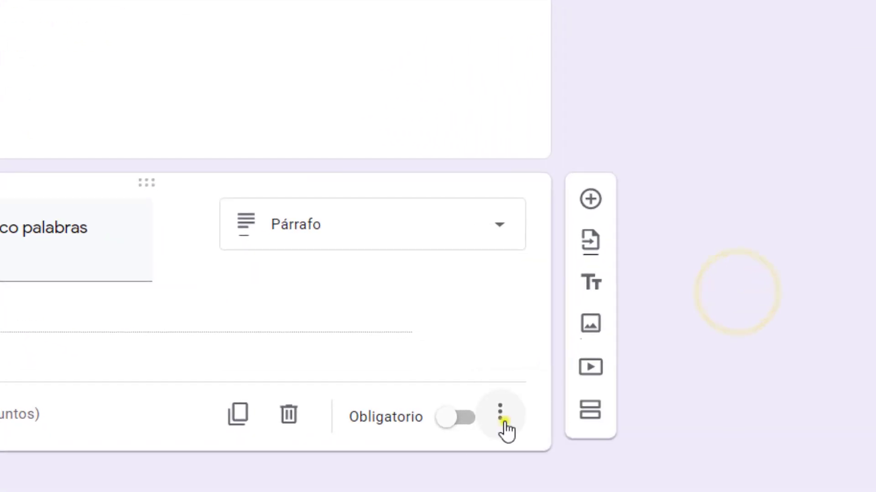
pyautogui.click(503, 418)
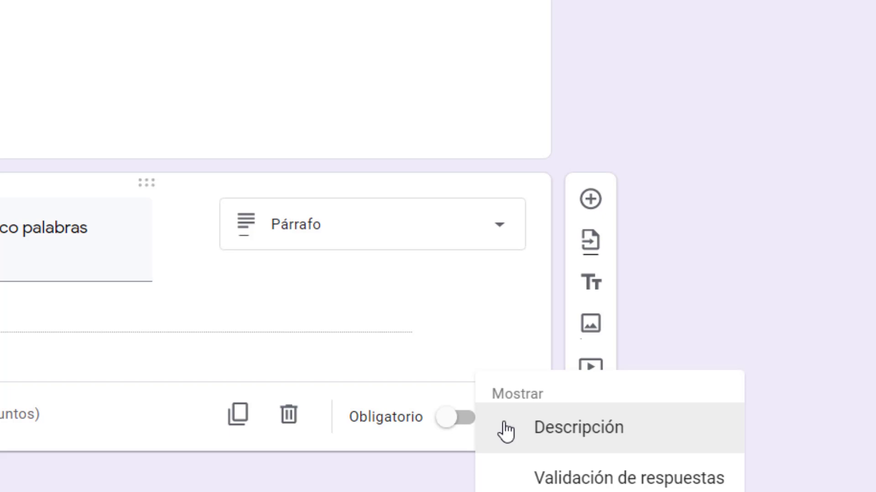
pyautogui.click(529, 484)
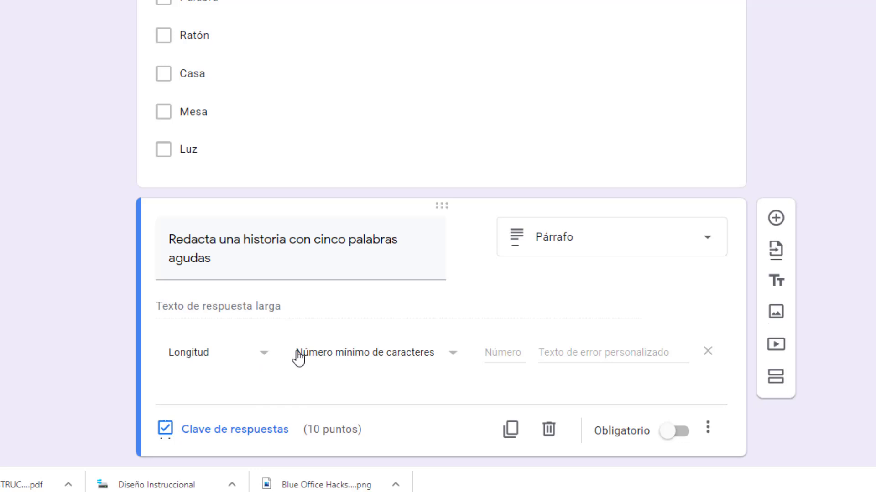
pyautogui.click(452, 355)
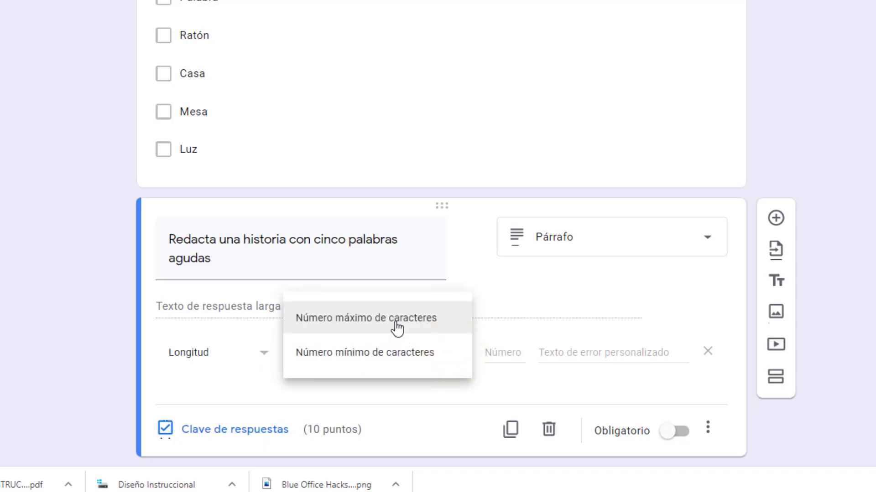
pyautogui.click(375, 353)
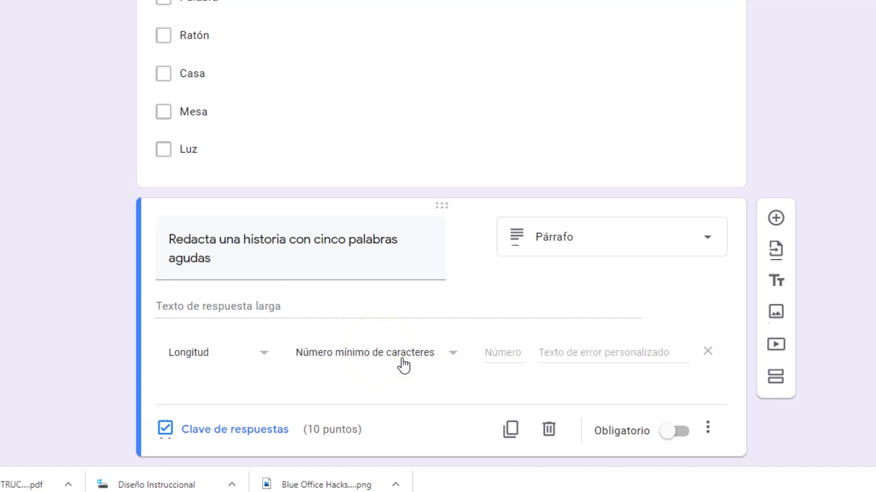
pyautogui.click(489, 354)
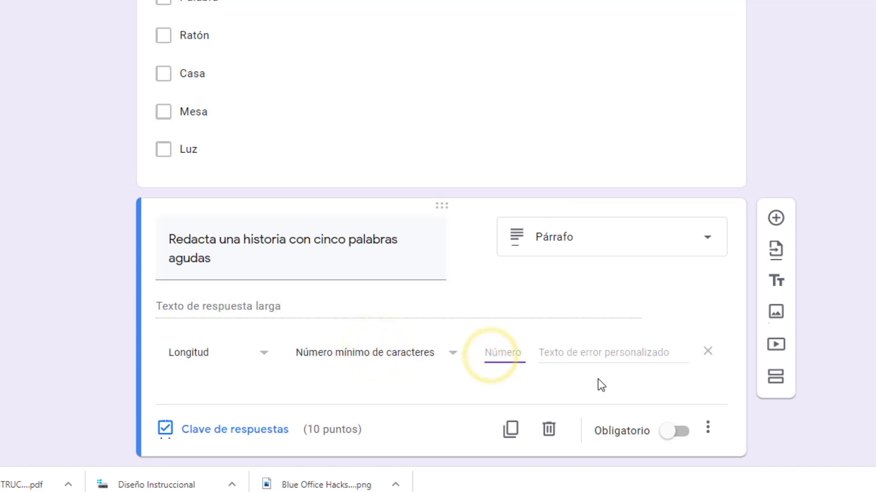
pyautogui.write('200')
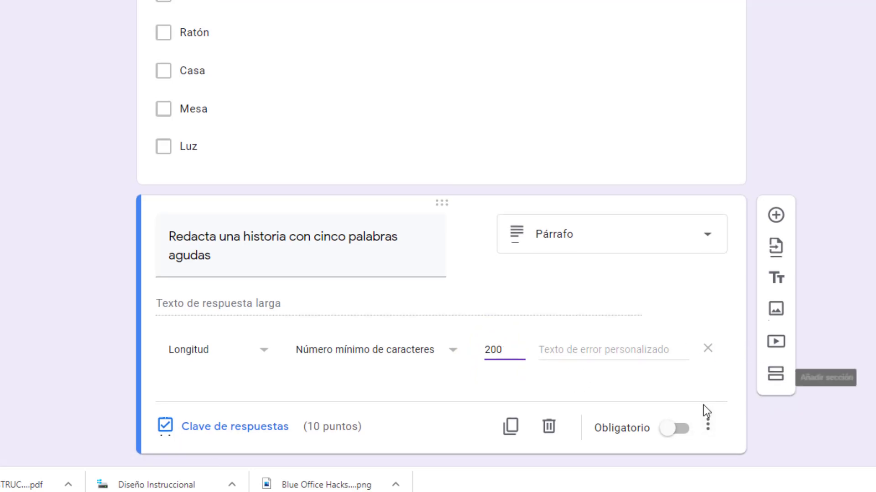
pyautogui.scroll(-1, 703, 406)
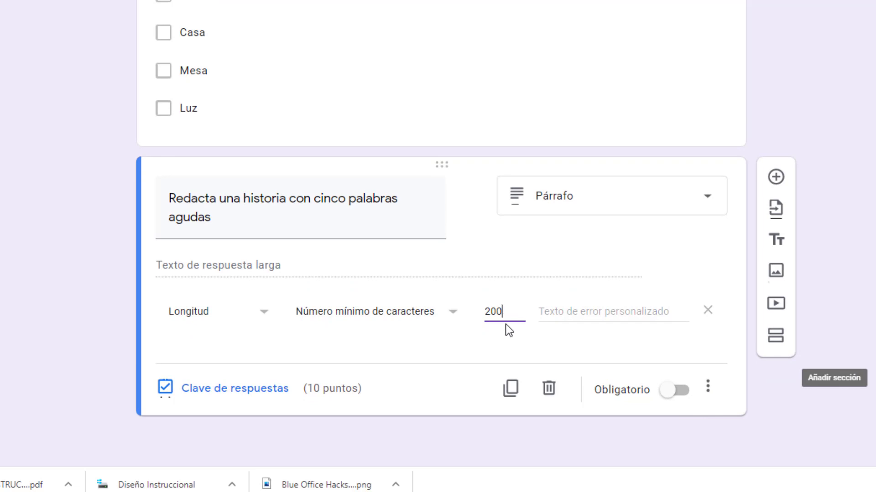
pyautogui.click(871, 333)
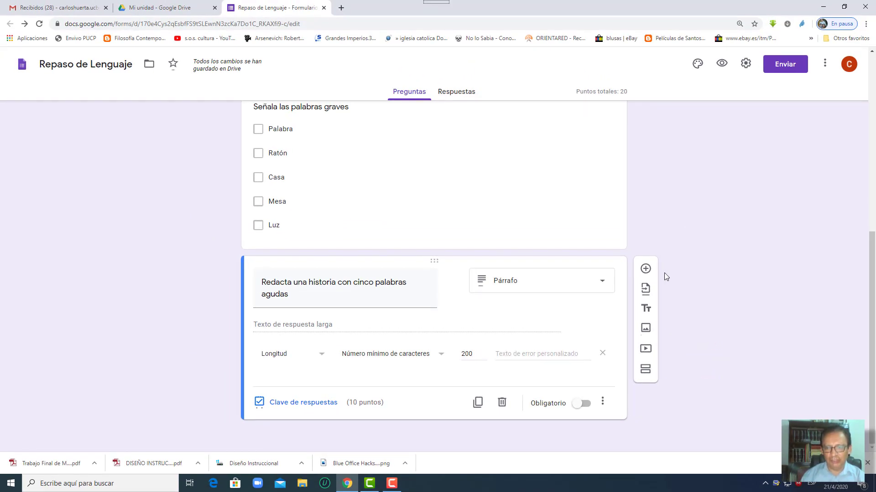
# Step: Add a "Desplegable" question "Las palabras con el golpe de voz en la última sílaba se llaman" with options Agudas, Graves, Esdrújulas and Sobreesdrújulas
pyautogui.click(645, 269)
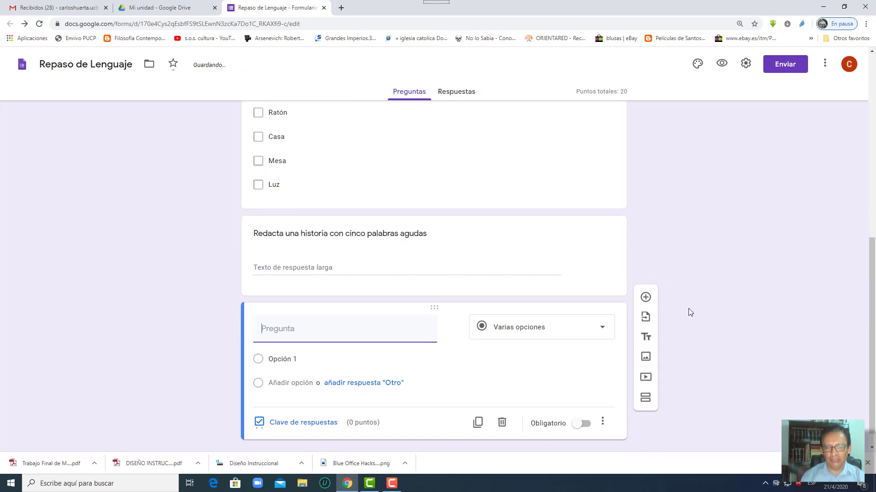
pyautogui.click(597, 313)
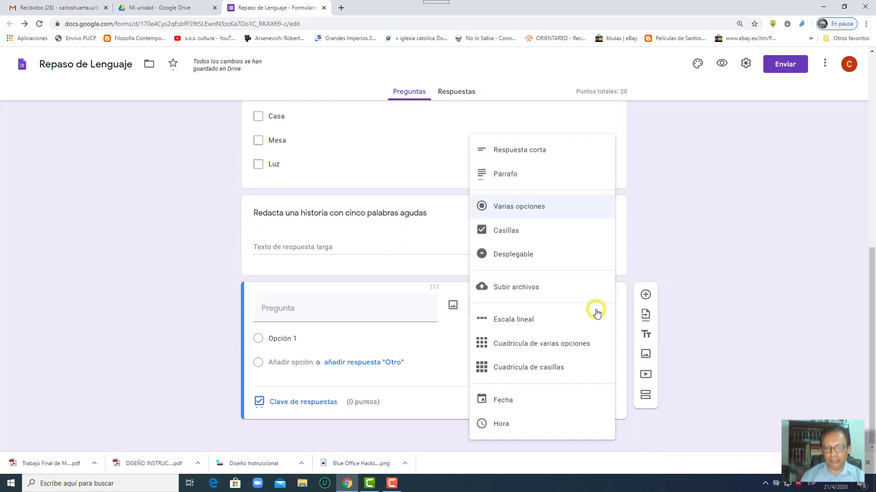
pyautogui.click(501, 254)
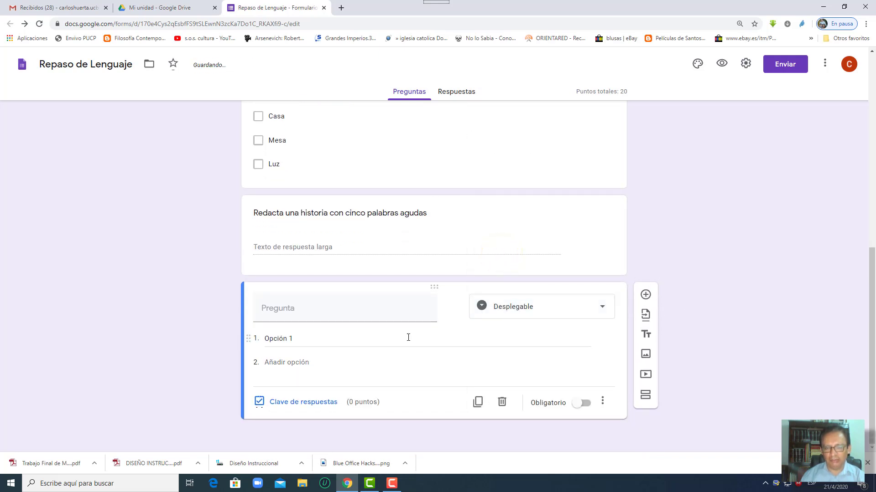
pyautogui.click(357, 316)
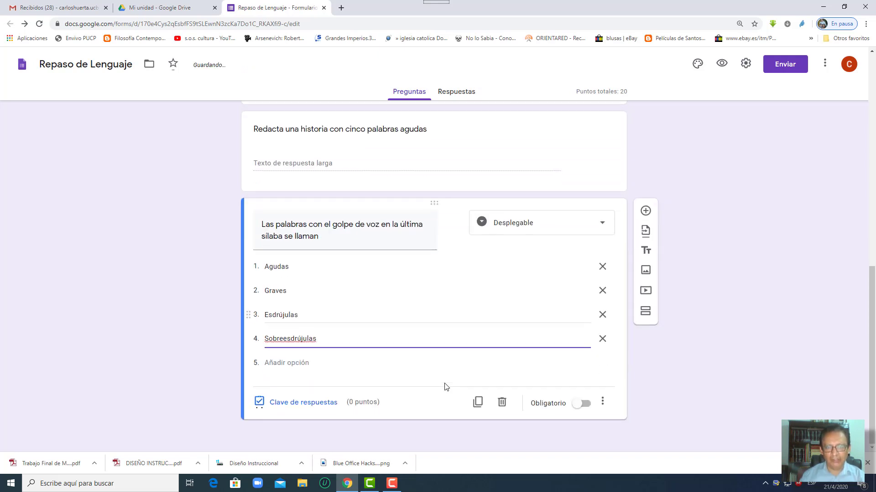
pyautogui.rightClick(288, 340)
pyautogui.click(339, 323)
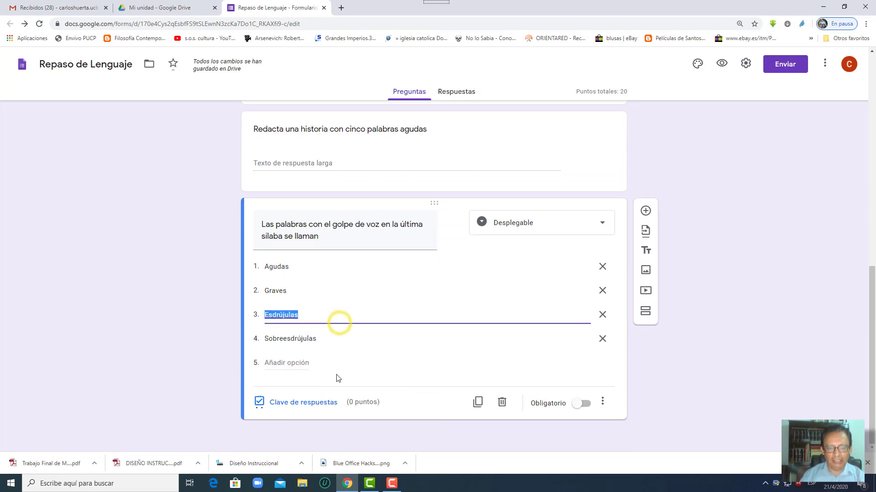
# Step: Mark "Agudas" as the correct answer in the dropdown question's answer key and make it worth 5 points
pyautogui.click(292, 406)
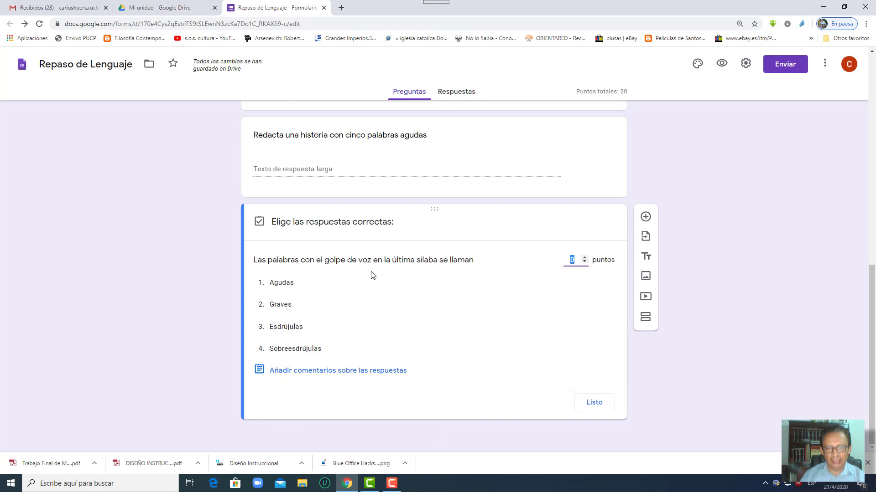
pyautogui.click(280, 283)
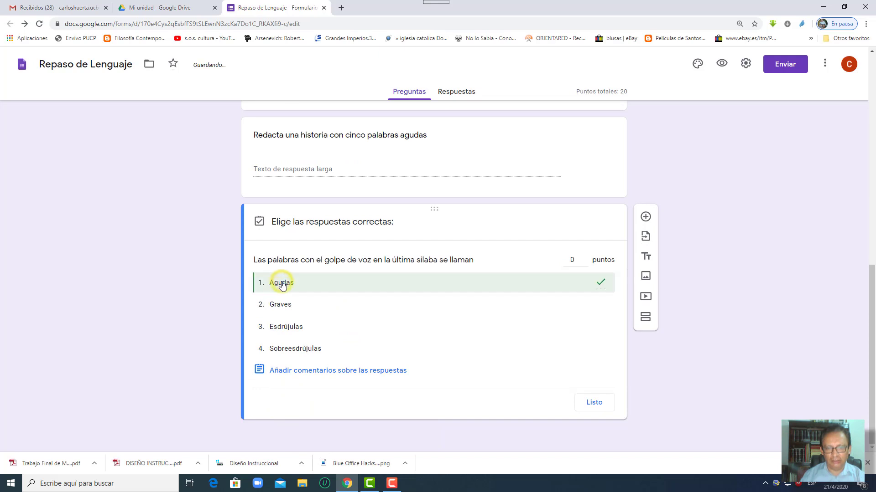
pyautogui.click(573, 259)
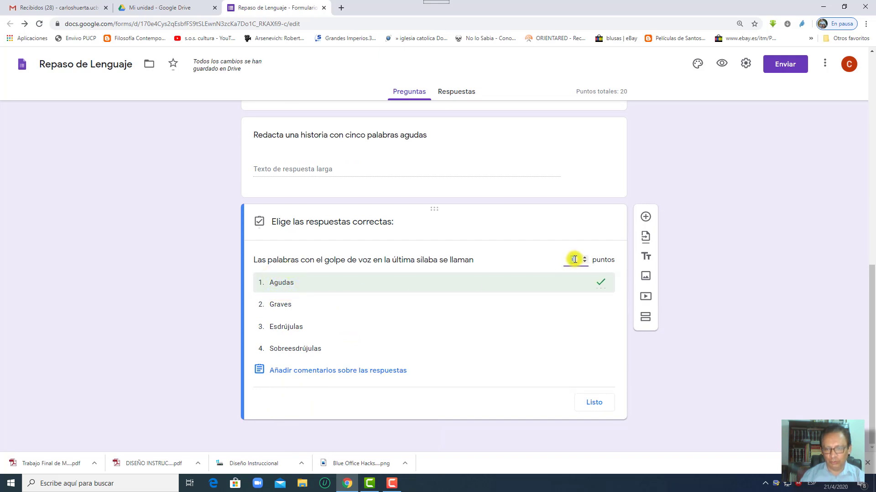
pyautogui.write('5')
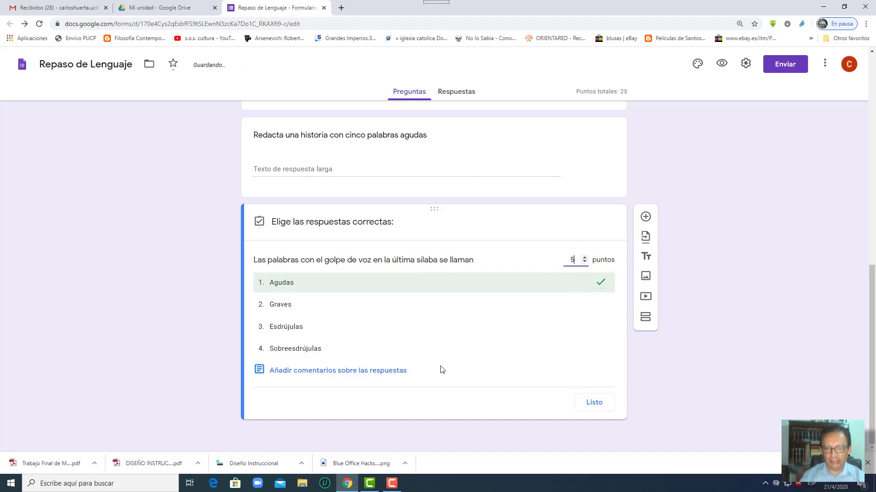
# Step: Write the dropdown question's feedback for incorrect answers: "Las palabras agudas llevan el golpe de voz en la última sílaba"
pyautogui.click(336, 371)
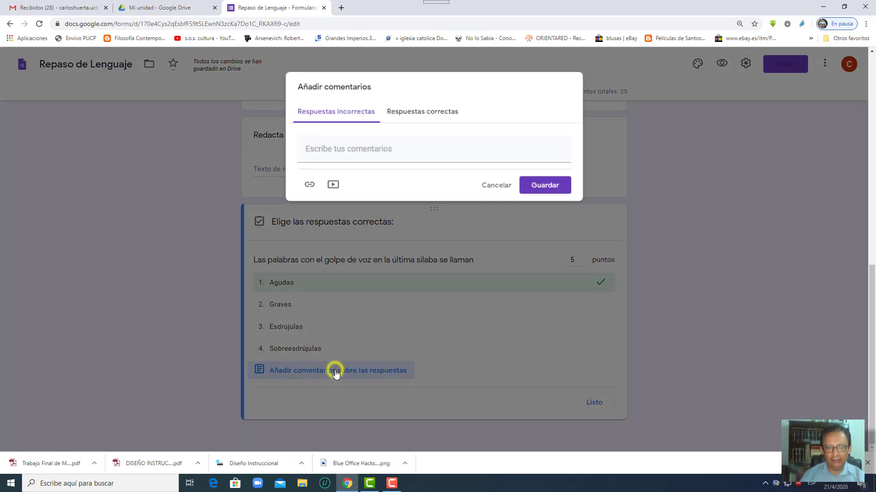
pyautogui.click(341, 151)
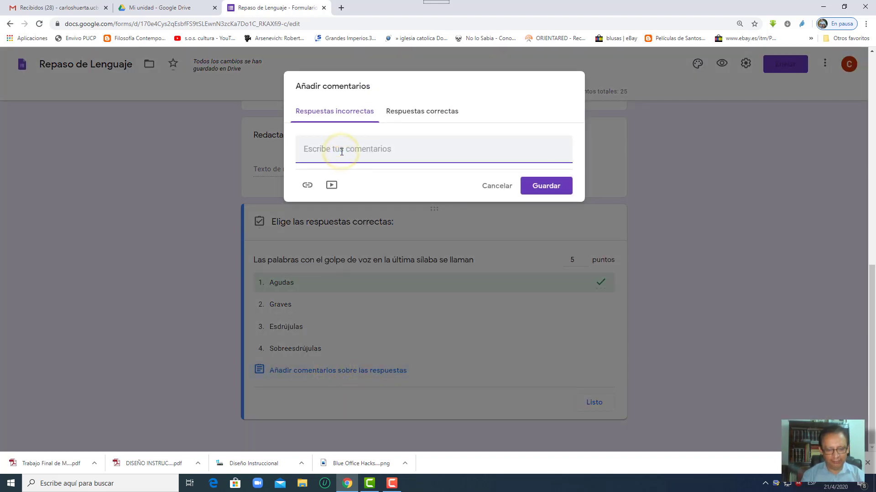
pyautogui.write('Las palabras agudas llevan el golpe de voz en la última sílaba')
# Step: Write "Felicidades" as the feedback for correct answers, save both comments and finish the dropdown question's answer key
pyautogui.click(410, 118)
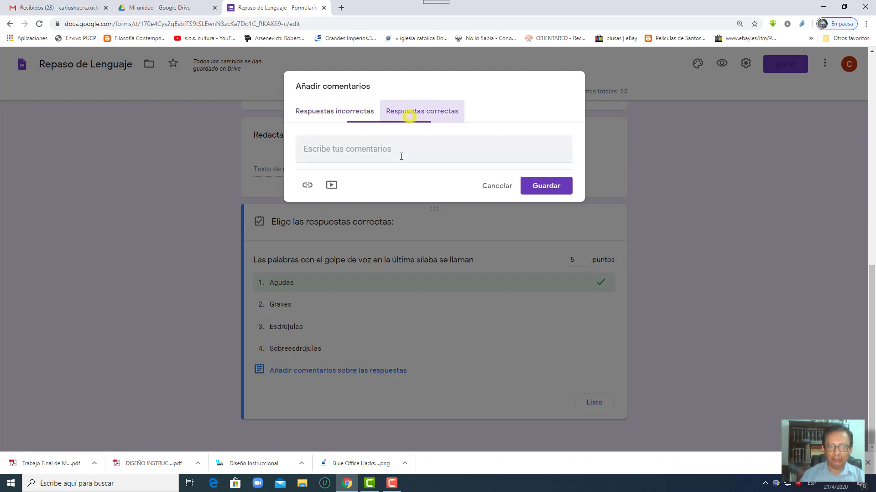
pyautogui.click(400, 156)
pyautogui.write('F')
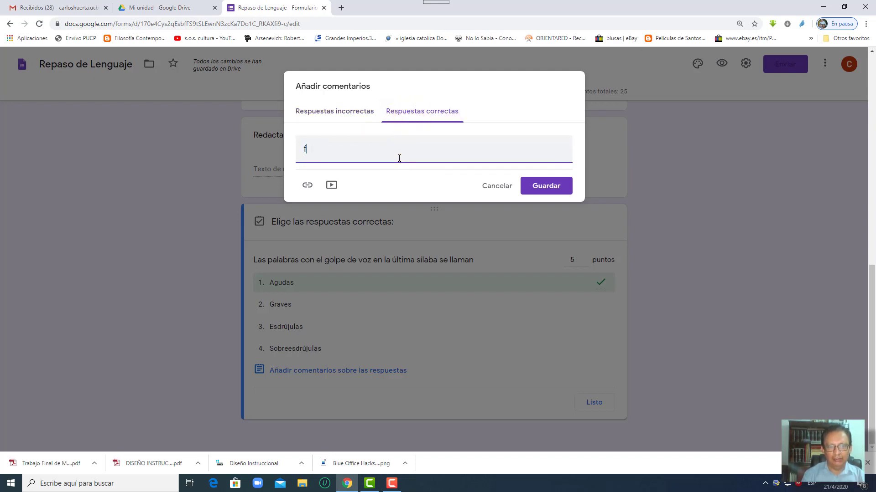
pyautogui.press('BackSpace')
pyautogui.write('Felicidad')
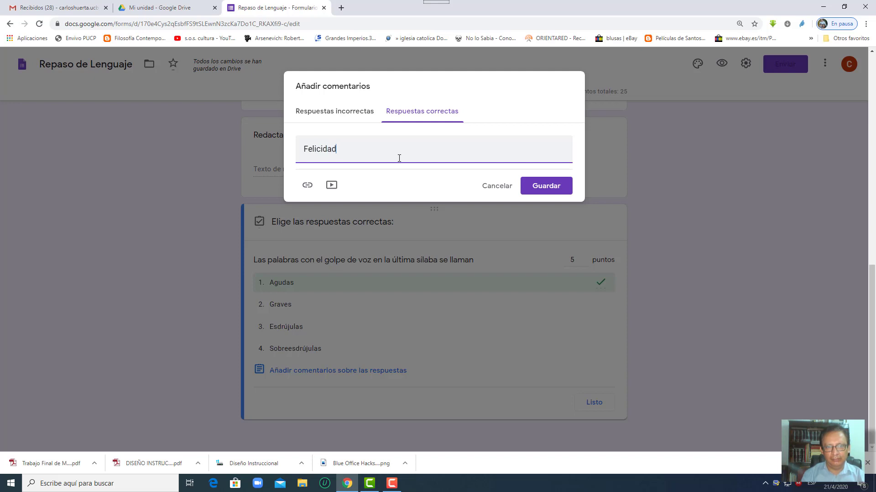
pyautogui.write('es')
pyautogui.click(531, 187)
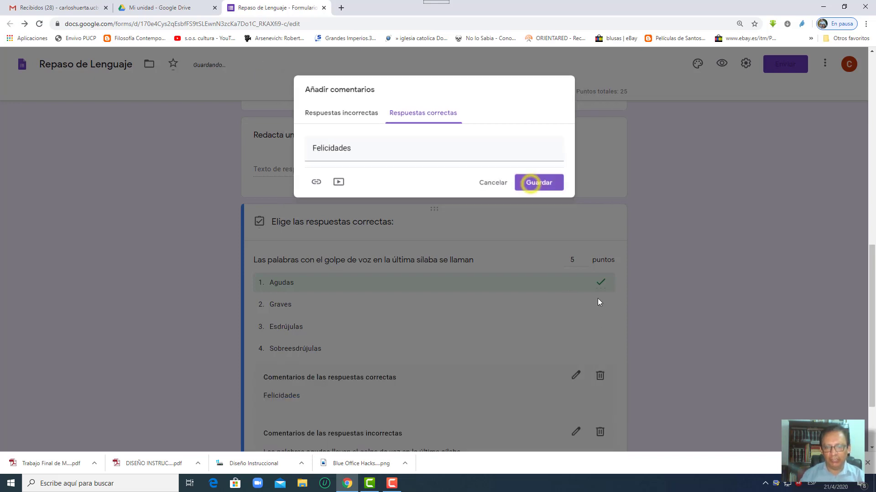
pyautogui.scroll(-2, 486, 320)
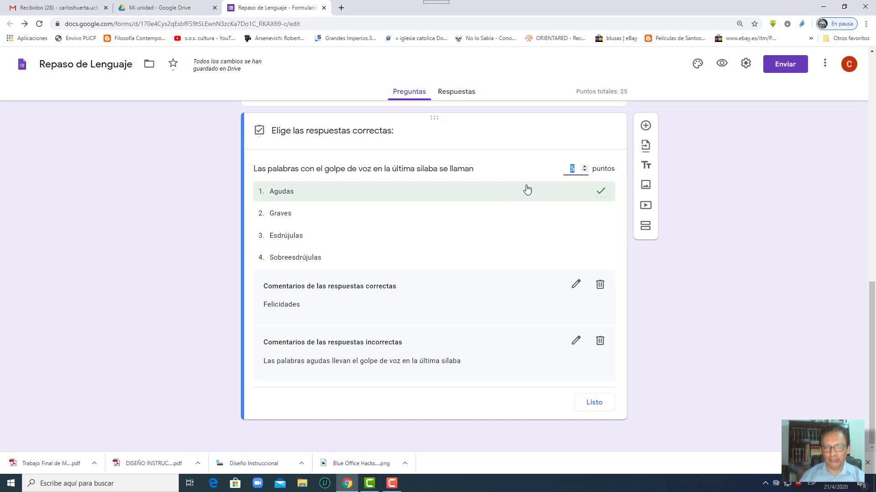
pyautogui.click(592, 405)
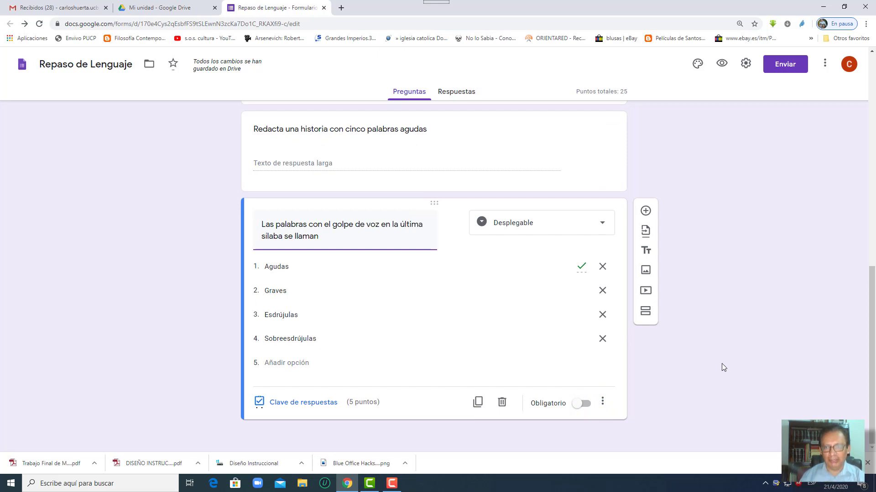
# Step: Preview the form and test the paragraph question's length validation with the short answer "fgsdfgsdfgsd"
pyautogui.click(722, 65)
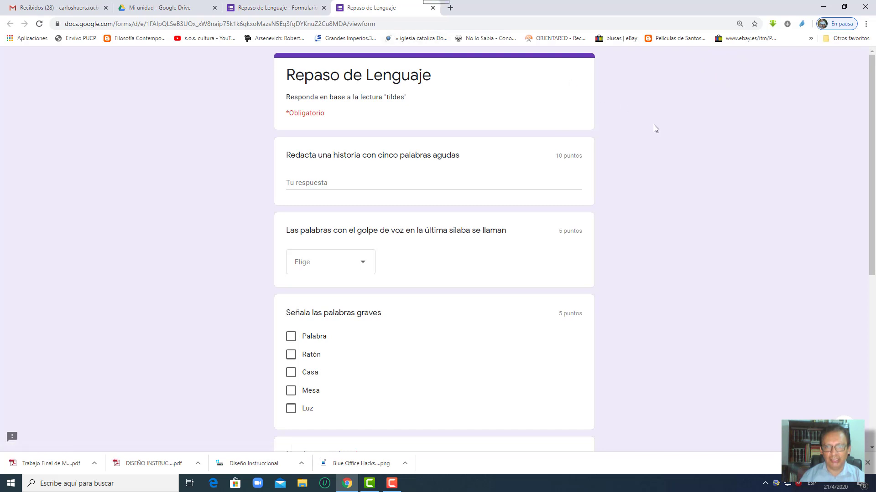
pyautogui.click(288, 186)
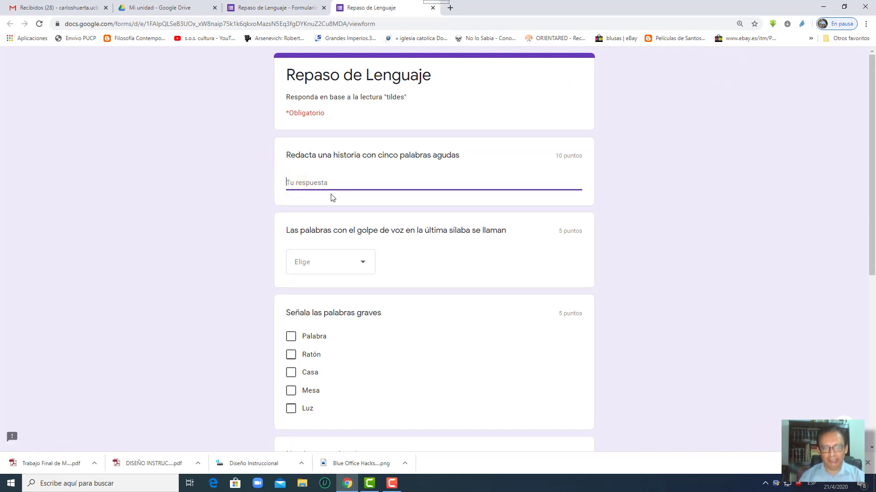
pyautogui.write('fgsdfgsdfgsd')
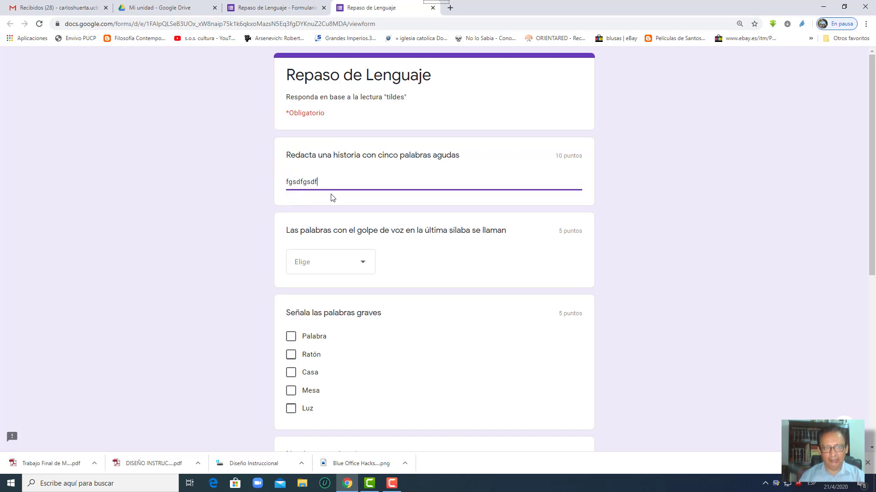
pyautogui.click(354, 269)
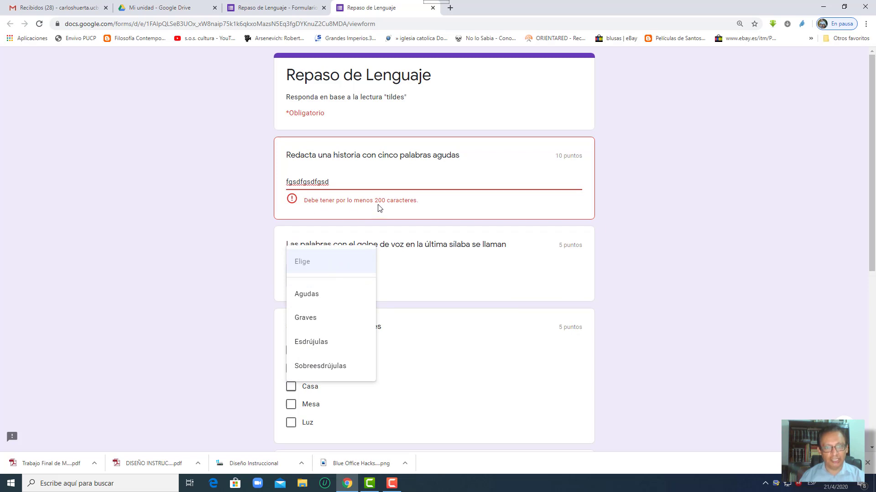
pyautogui.click(513, 186)
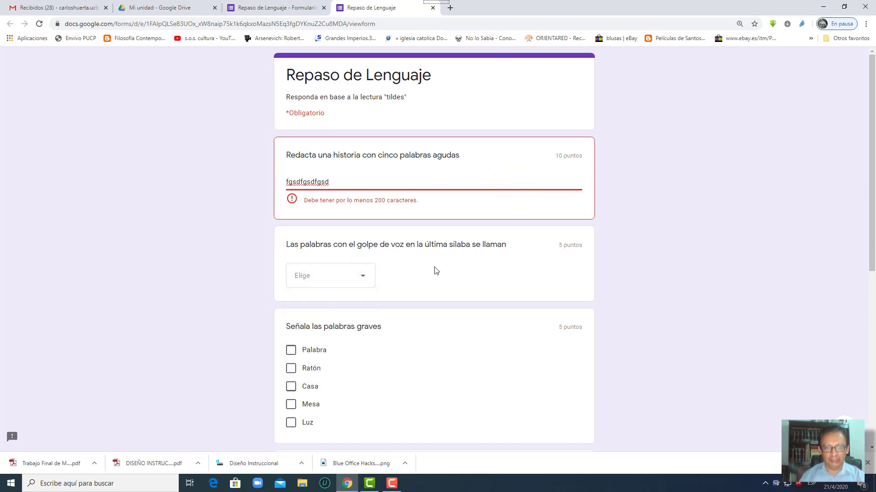
# Step: Try "Agudas" in the previewed dropdown question and "Palabra", "Casa" and "Mesa" in the palabras graves question
pyautogui.scroll(-1, 433, 277)
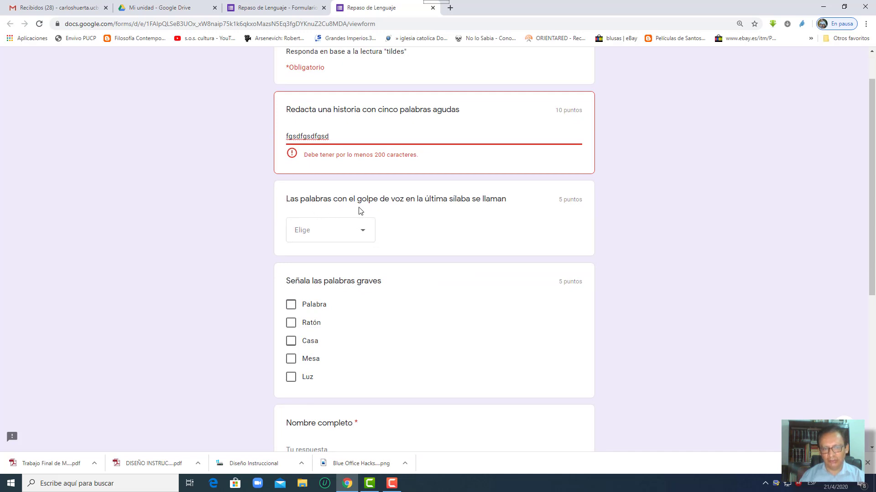
pyautogui.click(362, 232)
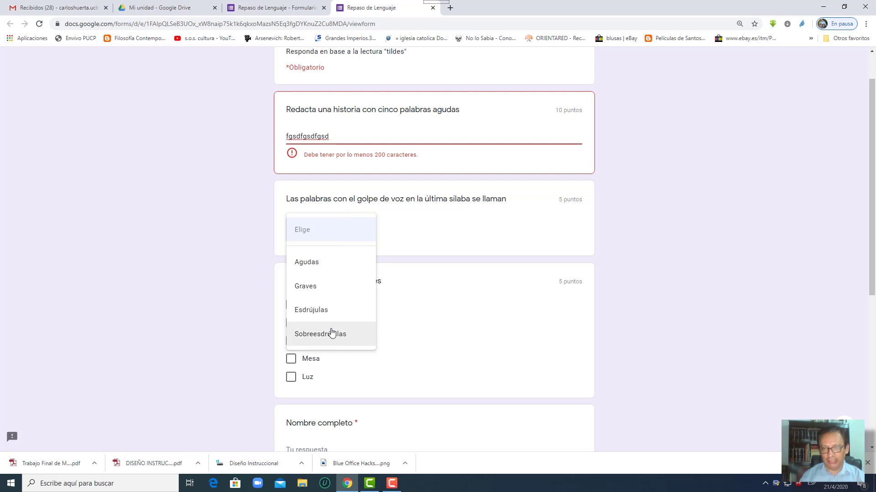
pyautogui.click(319, 267)
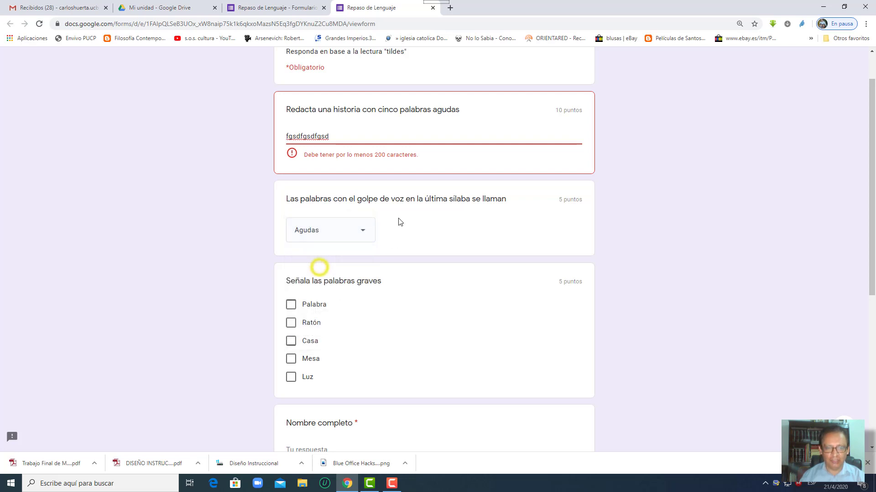
pyautogui.scroll(-2, 384, 314)
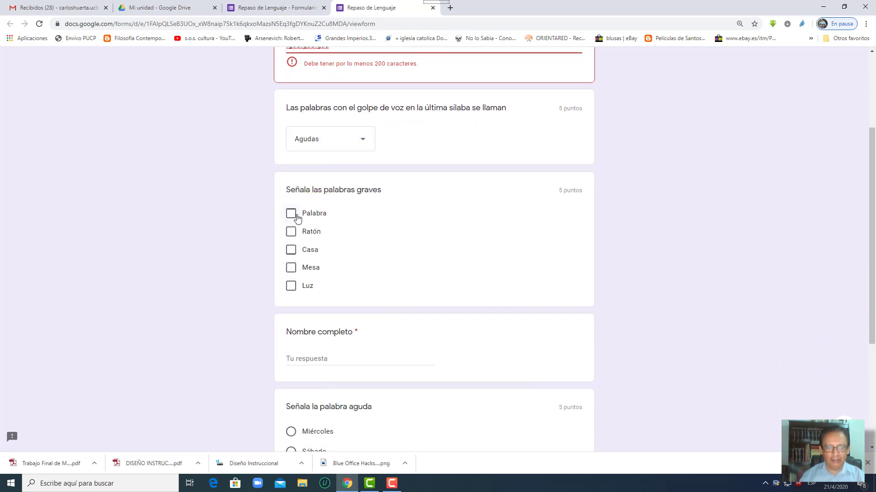
pyautogui.click(292, 215)
pyautogui.click(290, 251)
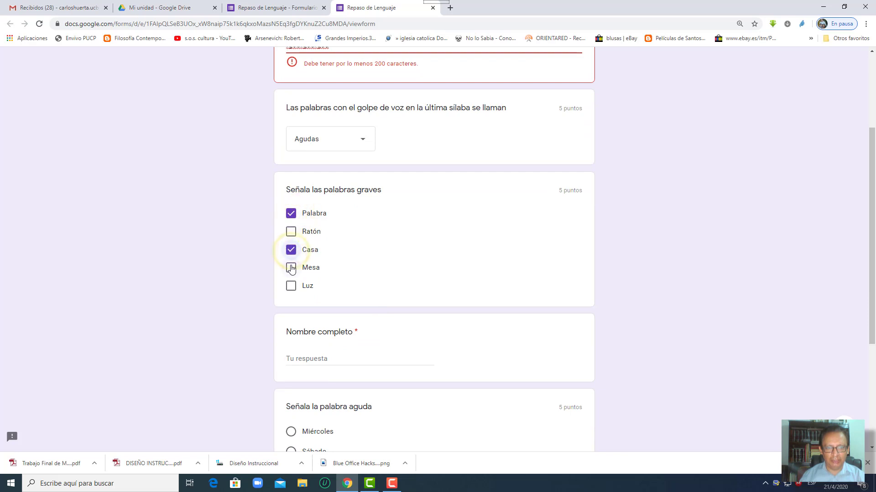
pyautogui.click(292, 268)
# Step: Try "Canción" as the palabra aguda, enter a name in "Nombre completo", and close the preview without submitting
pyautogui.scroll(-4, 372, 295)
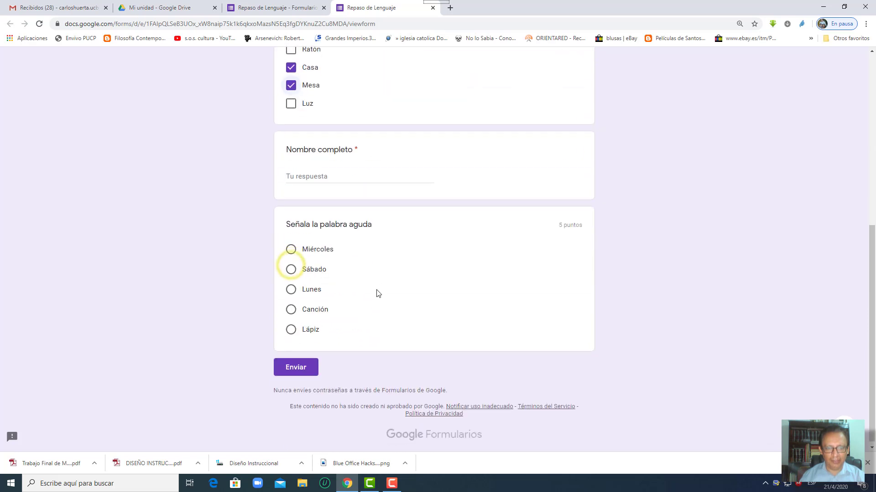
pyautogui.click(334, 183)
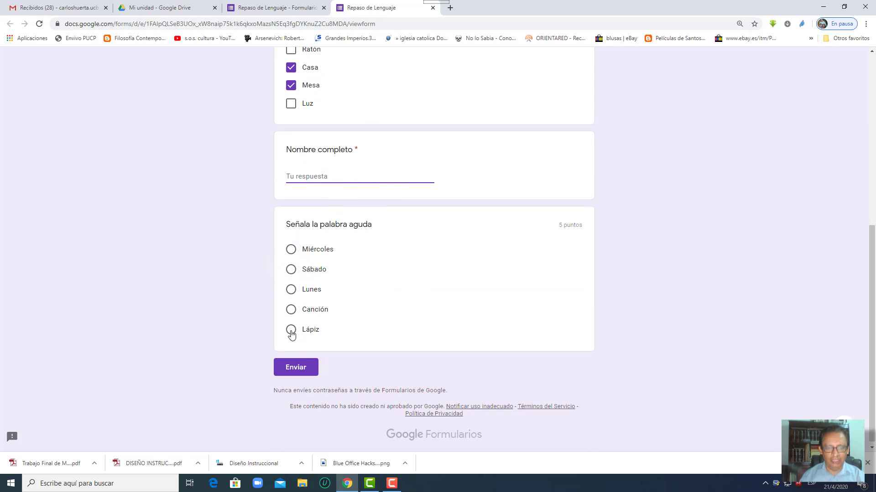
pyautogui.click(292, 312)
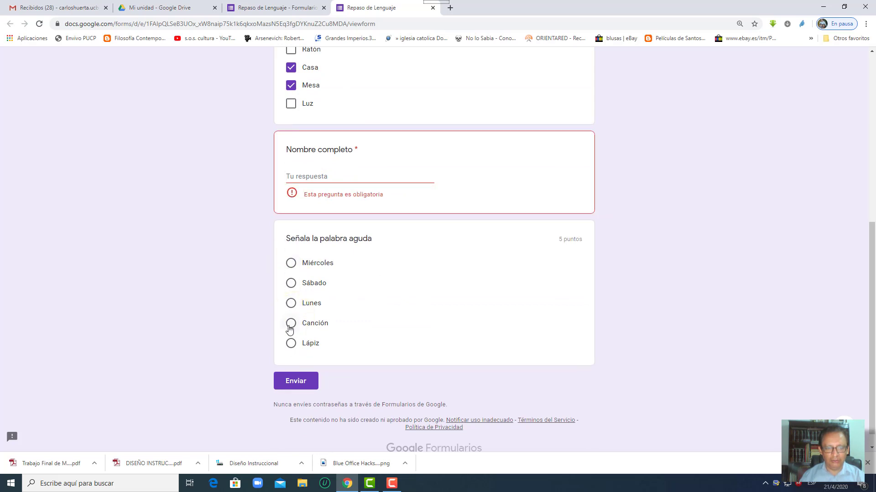
pyautogui.click(290, 325)
pyautogui.click(346, 180)
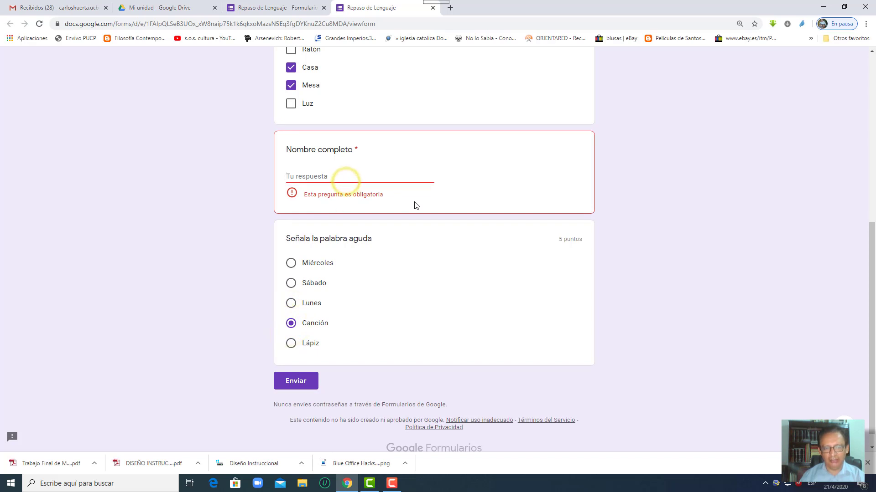
pyautogui.write('Carlos')
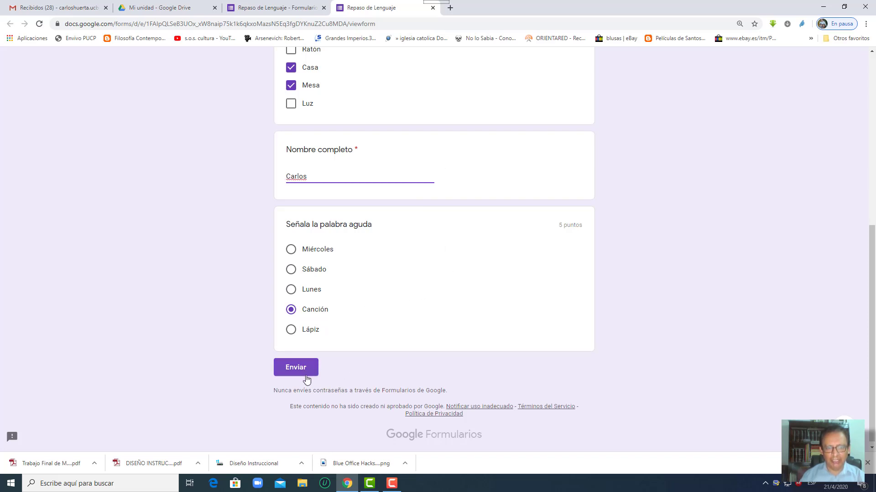
pyautogui.scroll(2, 479, 273)
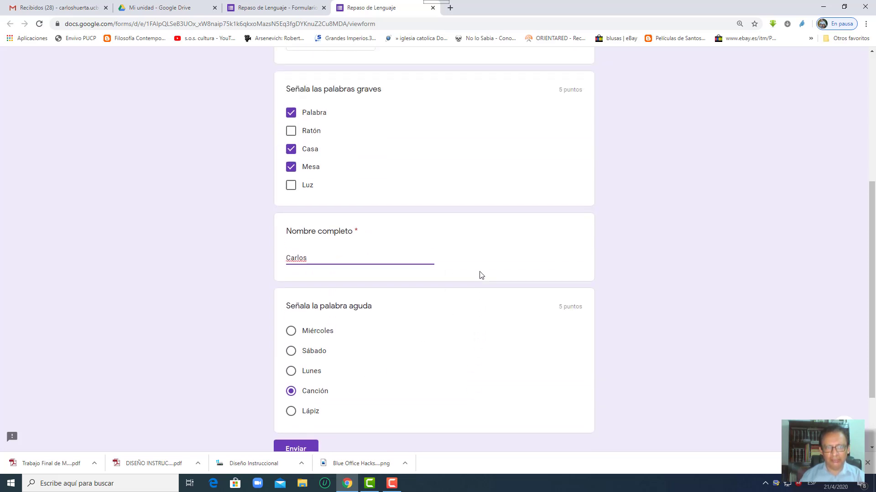
pyautogui.click(432, 8)
# Step: Add a file-upload question titled "Realiza un cuento incluyendo dos dibujos" after the dropdown question, accepting that respondents upload files to Drive
pyautogui.click(462, 85)
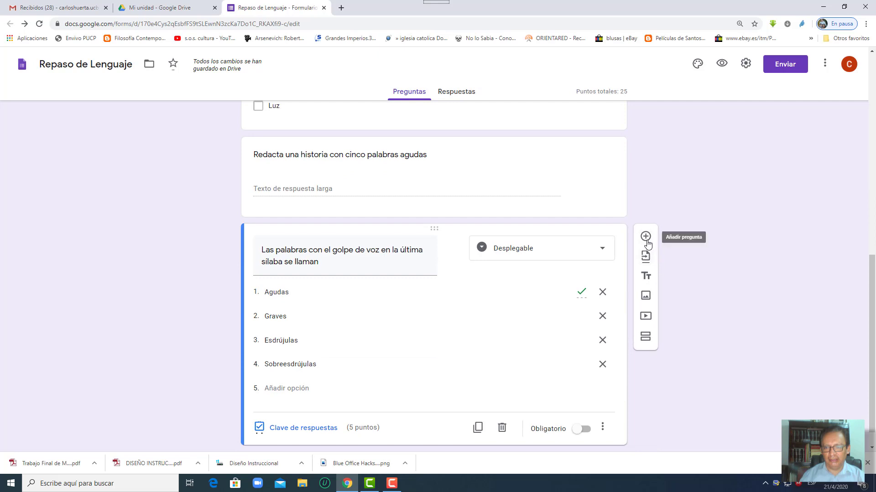
pyautogui.click(646, 237)
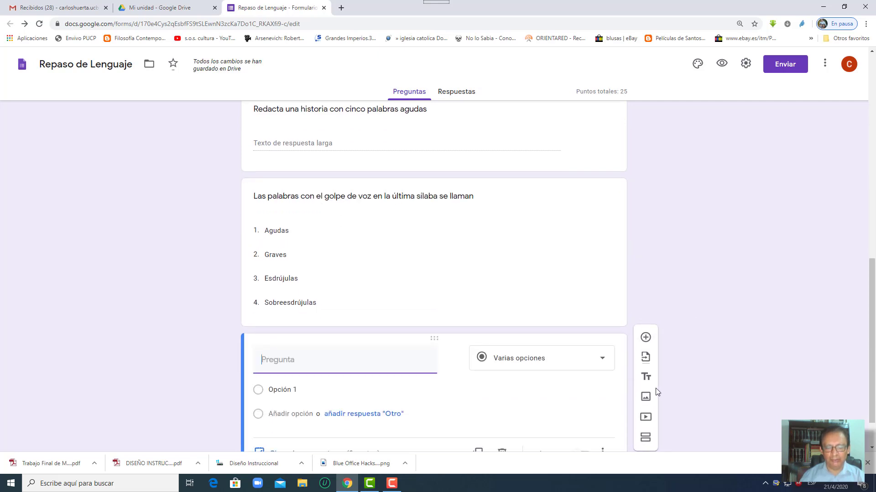
pyautogui.click(530, 364)
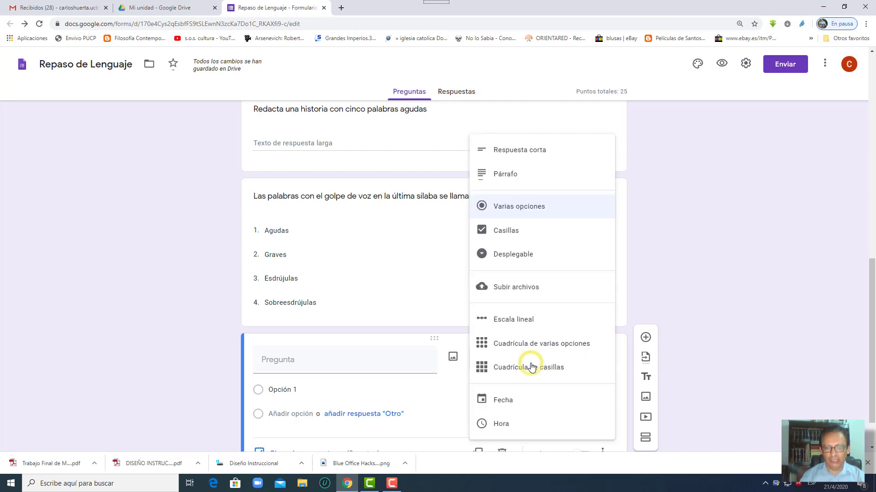
pyautogui.click(523, 290)
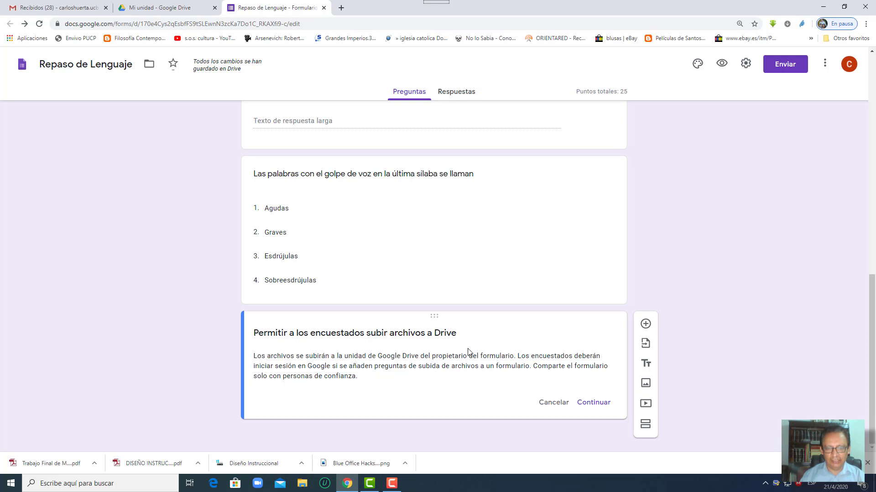
pyautogui.click(592, 403)
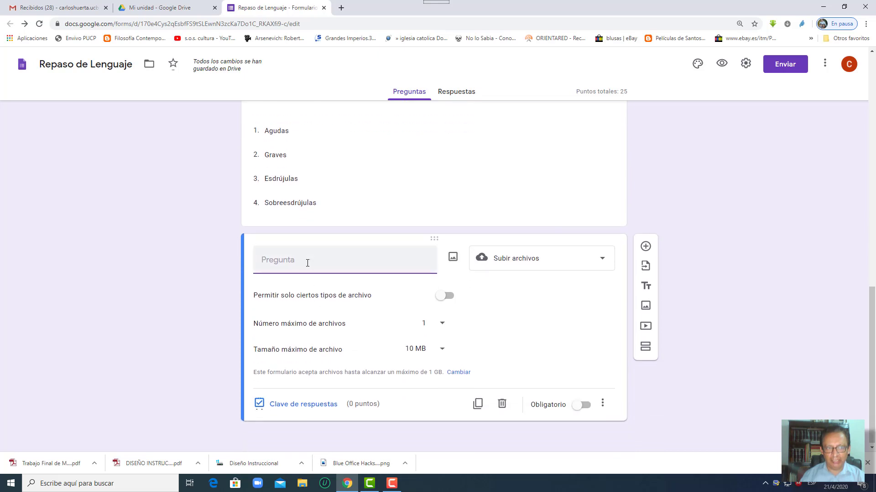
pyautogui.click(307, 264)
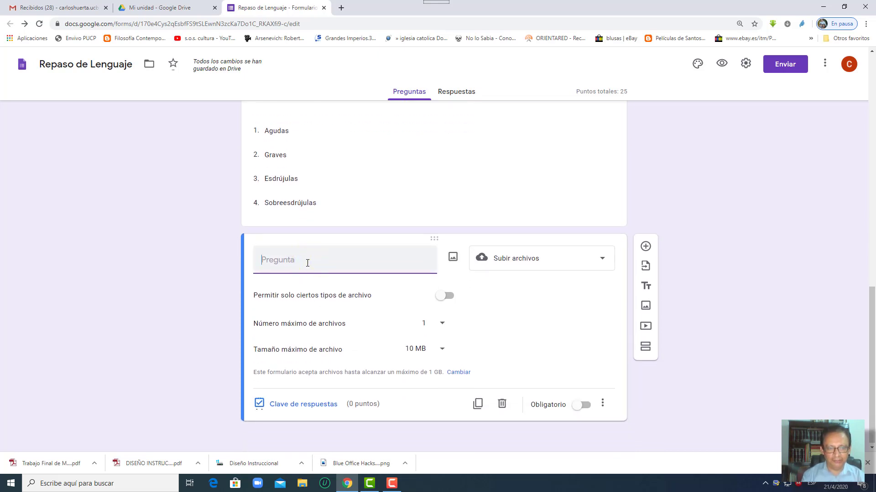
pyautogui.write('Realiza un cuento incluyendo dos dibujos')
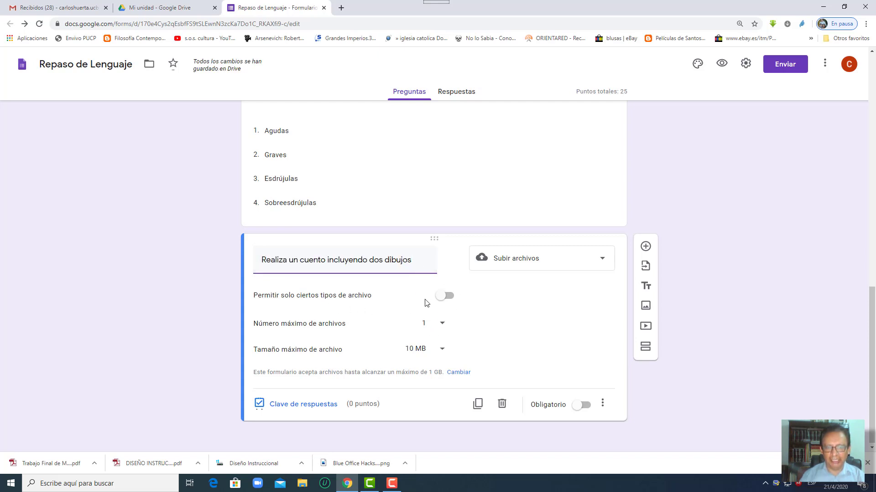
# Step: Restrict the file-upload question to PDF files and keep the maximum number of files at 1
pyautogui.click(452, 302)
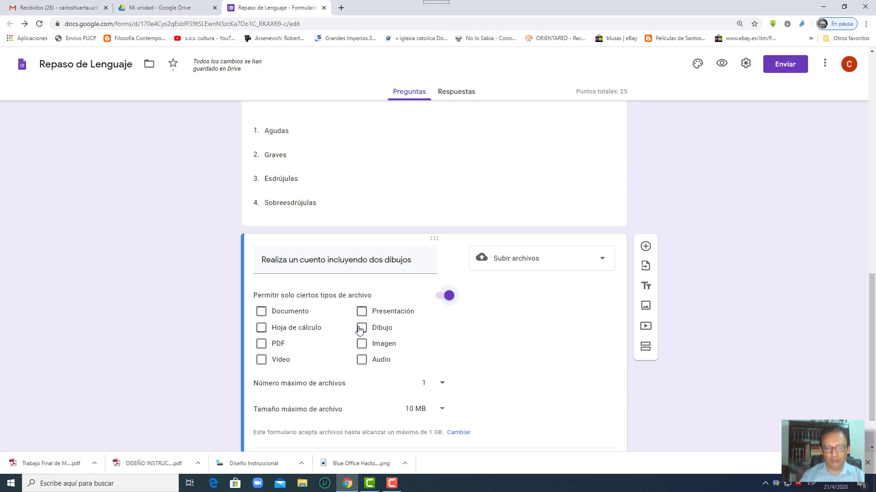
pyautogui.click(261, 345)
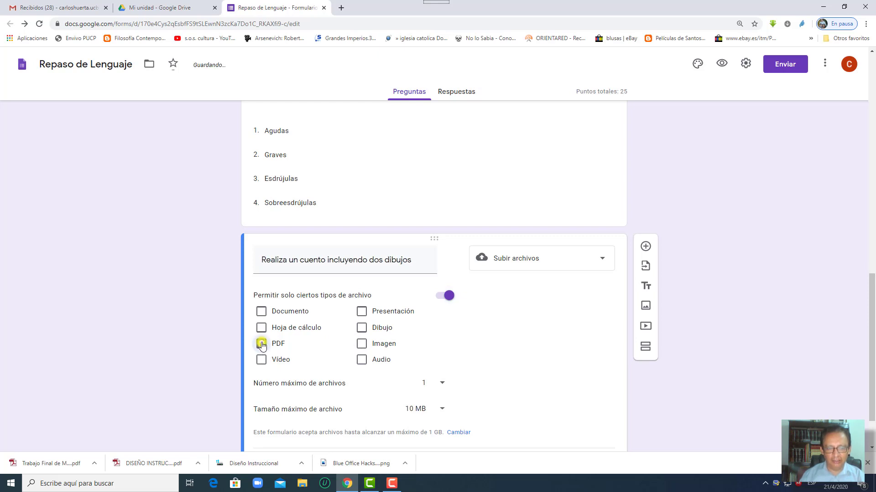
pyautogui.scroll(-1, 335, 353)
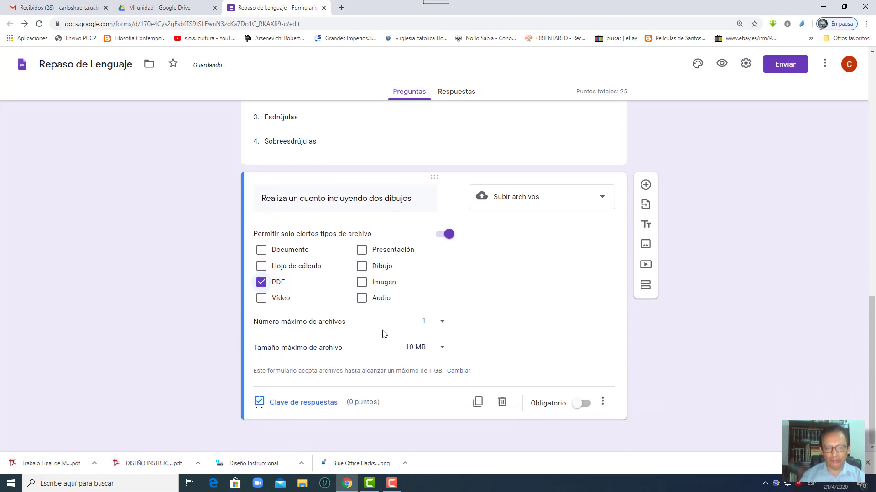
pyautogui.click(439, 328)
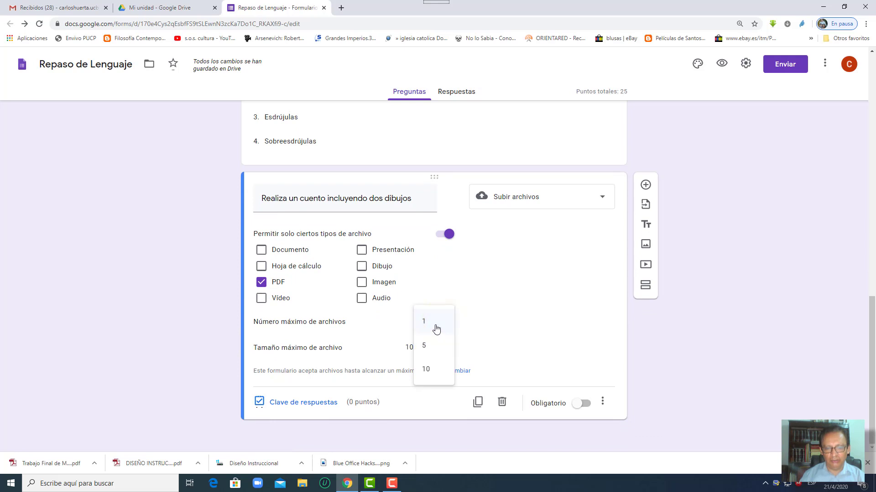
pyautogui.click(436, 328)
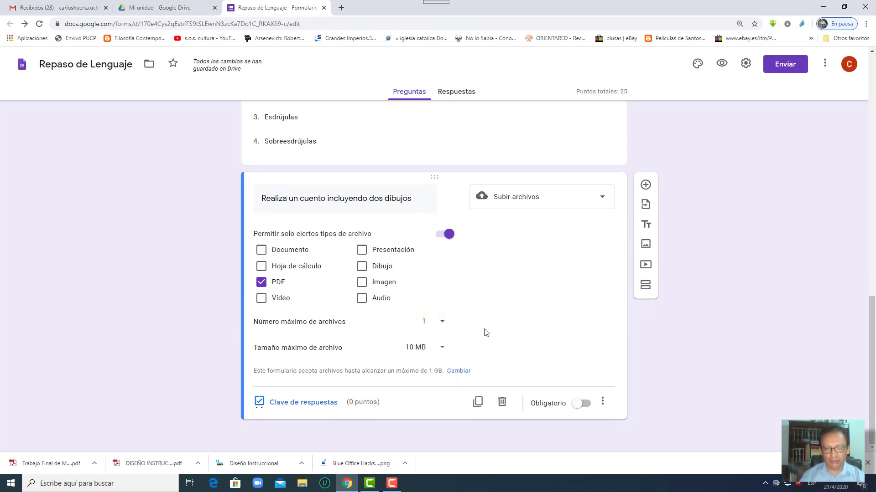
# Step: Set the upload question's maximum file size to 100 MB and make it worth 20 points
pyautogui.click(440, 350)
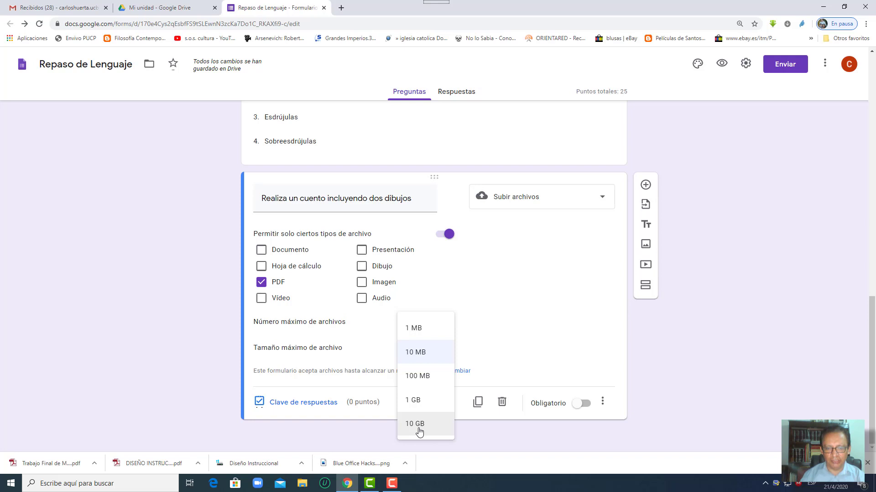
pyautogui.click(419, 389)
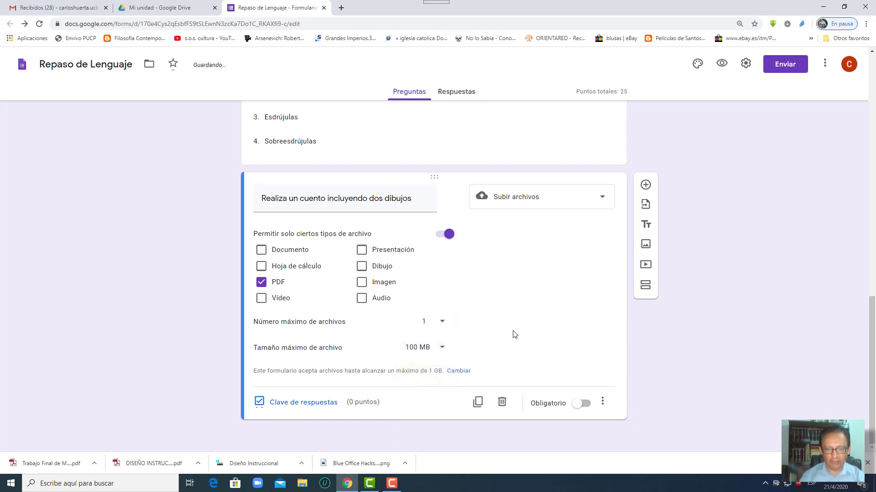
pyautogui.click(294, 402)
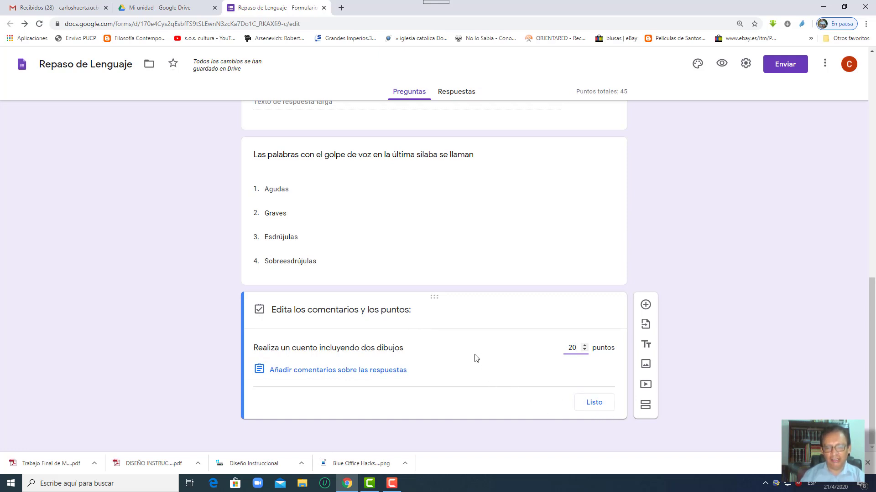
pyautogui.click(594, 403)
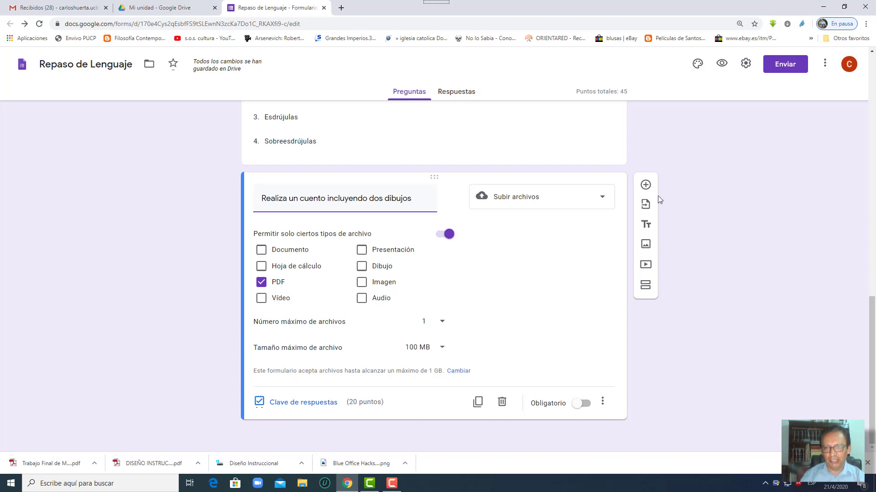
pyautogui.click(646, 186)
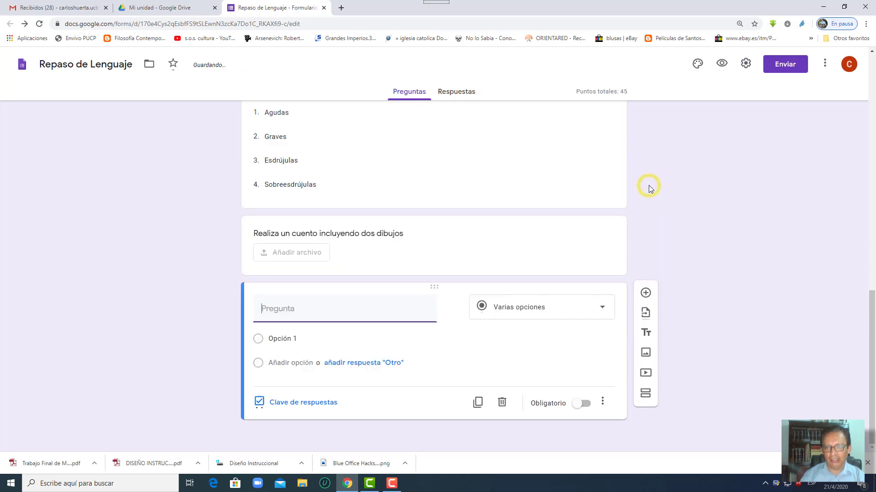
pyautogui.click(593, 313)
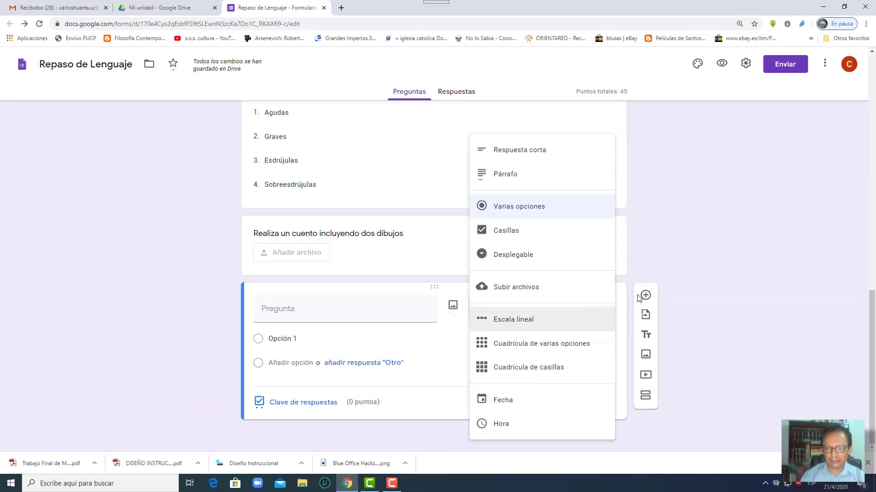
pyautogui.click(693, 263)
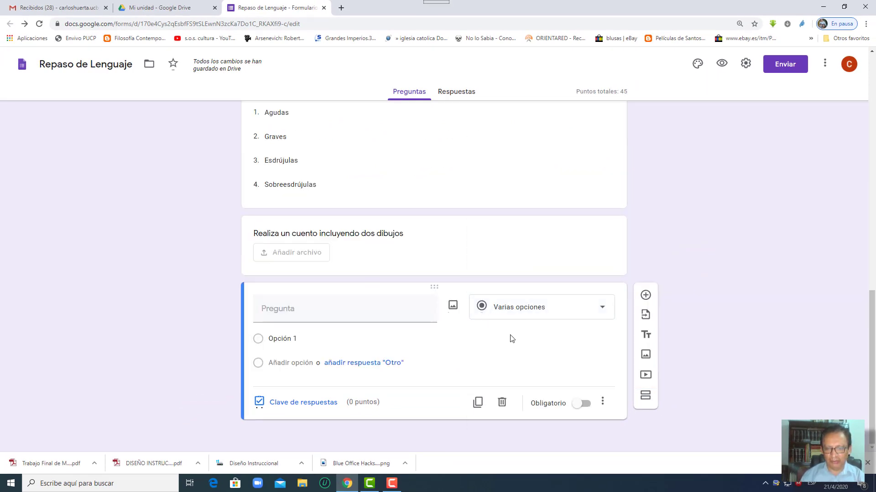
pyautogui.click(502, 404)
# Step: Insert the "Trabajo y escuela" image of an open book with heart-shaped pages as the form's header
pyautogui.scroll(4, 803, 280)
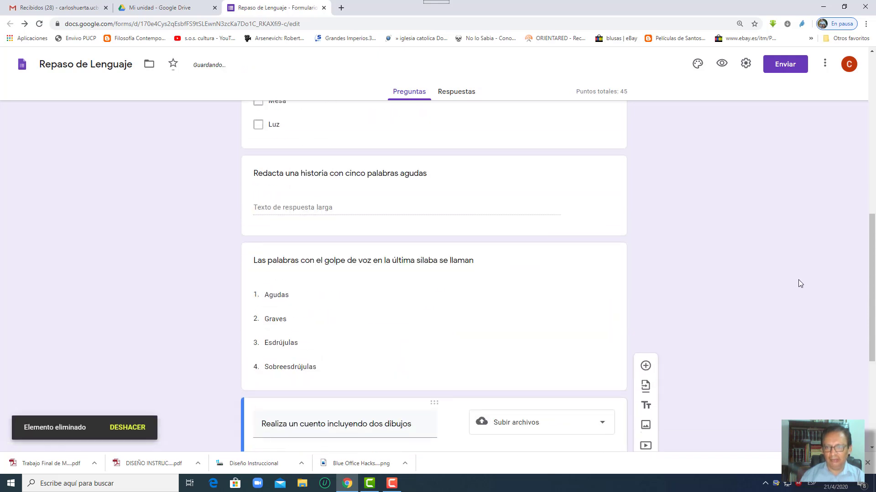
pyautogui.scroll(9, 798, 280)
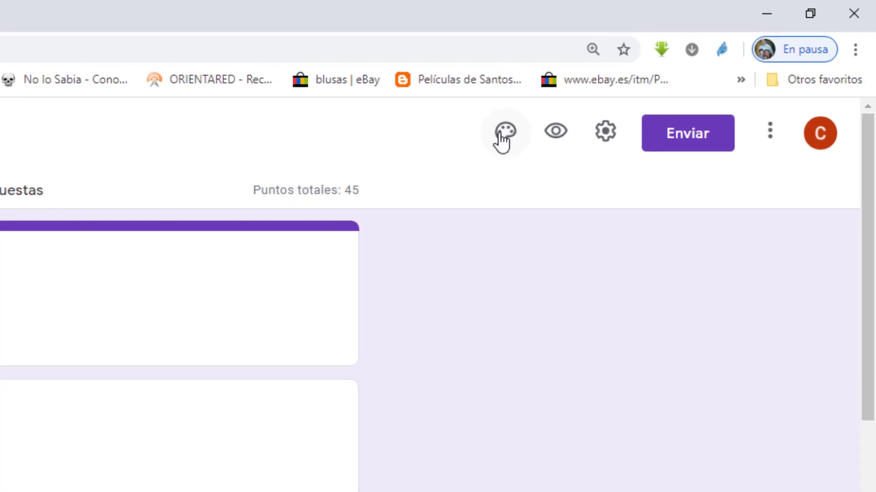
pyautogui.click(696, 66)
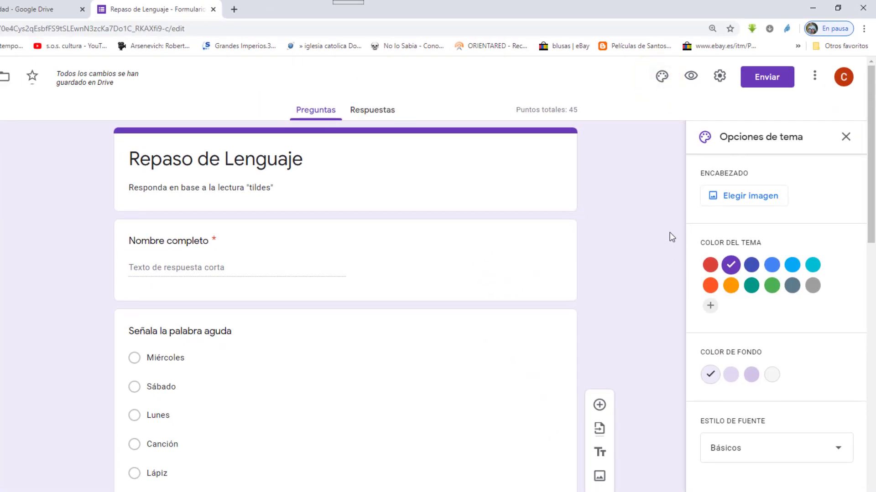
pyautogui.click(745, 199)
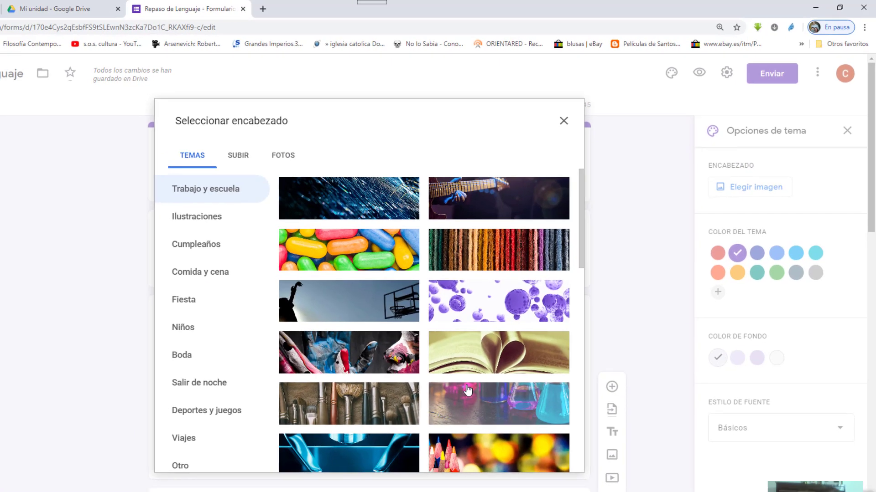
pyautogui.scroll(-4, 456, 392)
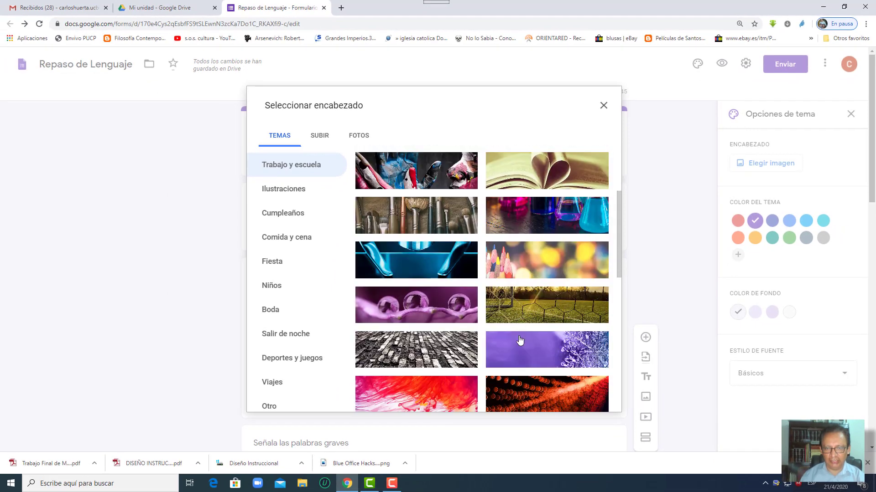
pyautogui.scroll(1, 541, 342)
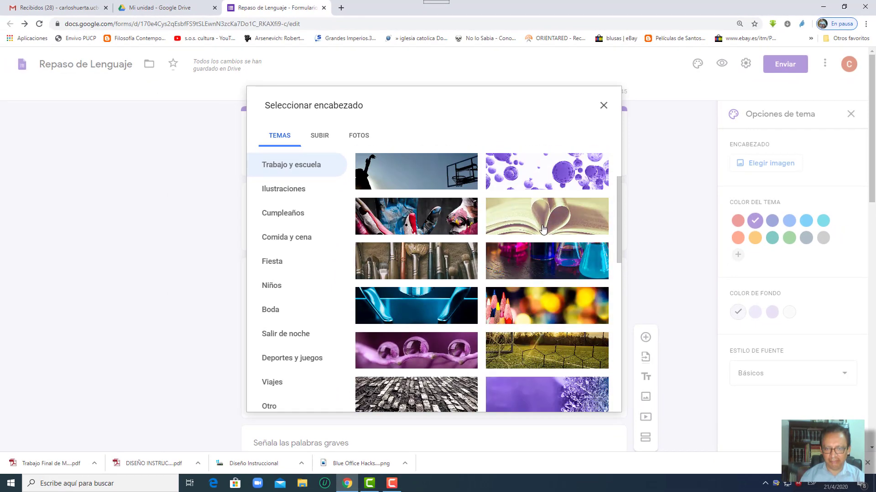
pyautogui.click(525, 218)
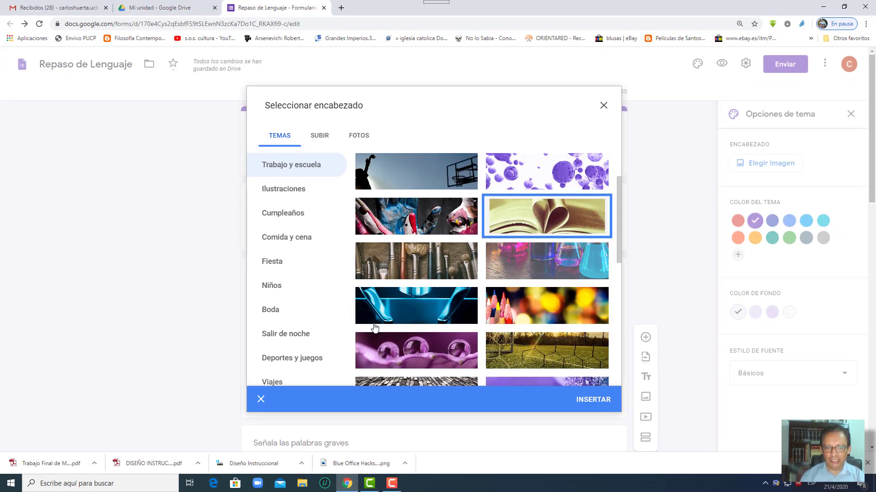
pyautogui.click(593, 400)
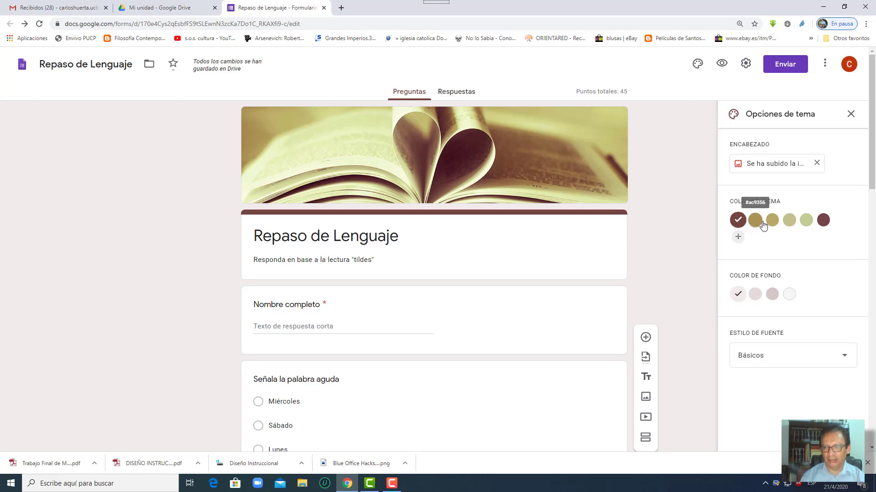
# Step: Try several theme colours, settle on the golden brown #ac9356, and apply the darkest beige as the background colour
pyautogui.click(821, 222)
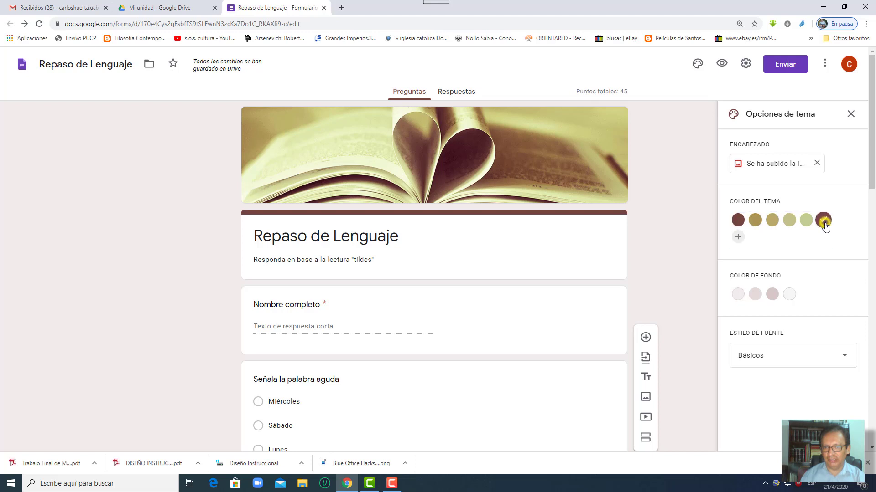
pyautogui.click(771, 221)
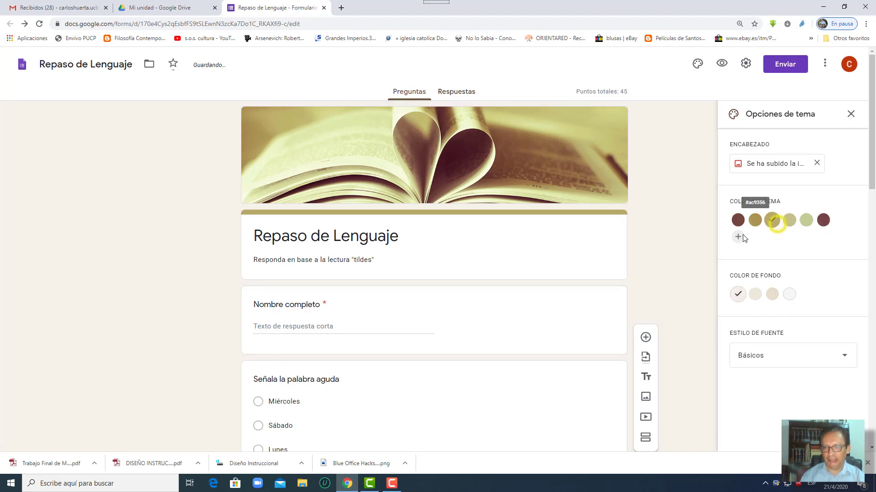
pyautogui.click(755, 220)
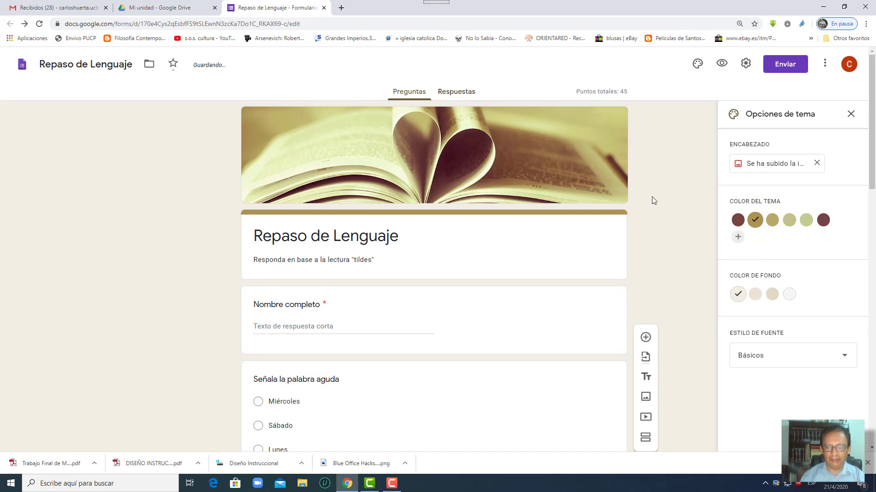
pyautogui.scroll(-2, 652, 201)
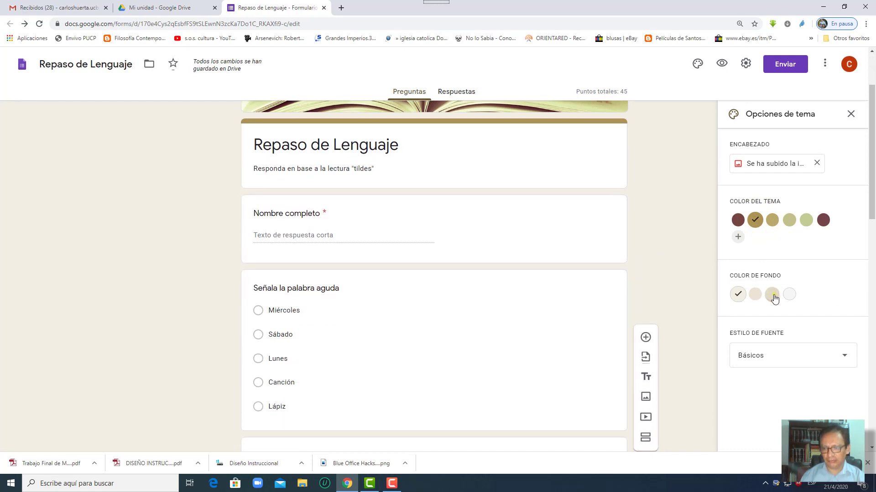
pyautogui.click(772, 295)
pyautogui.scroll(-2, 691, 271)
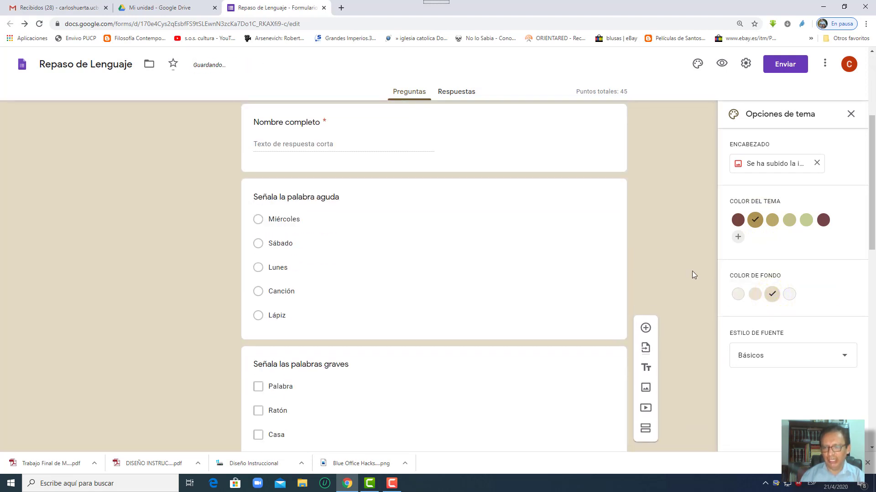
# Step: Try the Alegre font style, settle on Formal for the form, and close the theme options
pyautogui.click(784, 360)
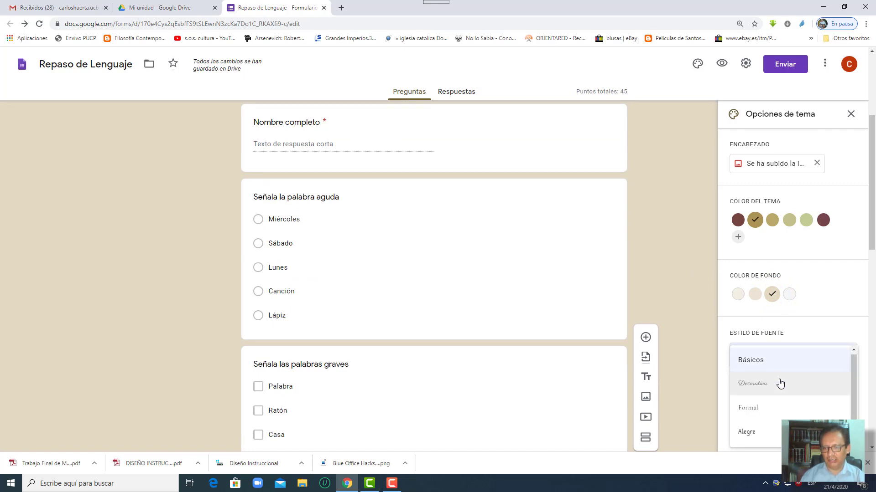
pyautogui.click(780, 432)
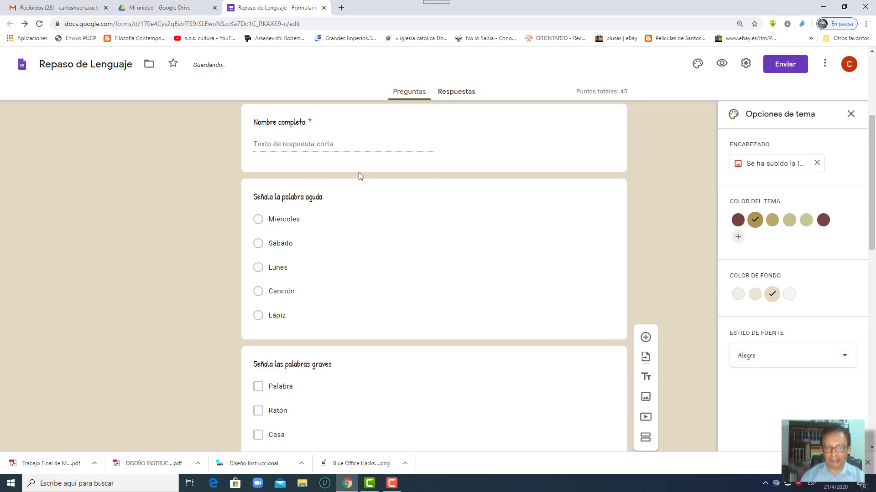
pyautogui.click(789, 362)
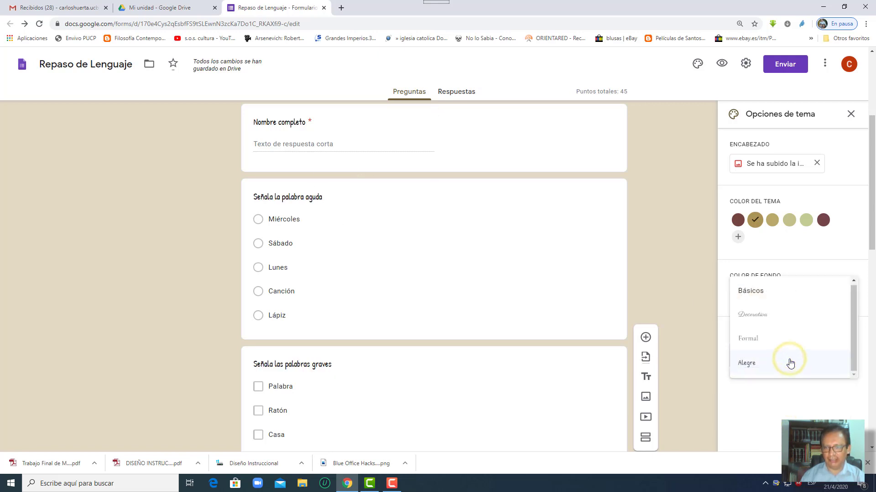
pyautogui.click(789, 349)
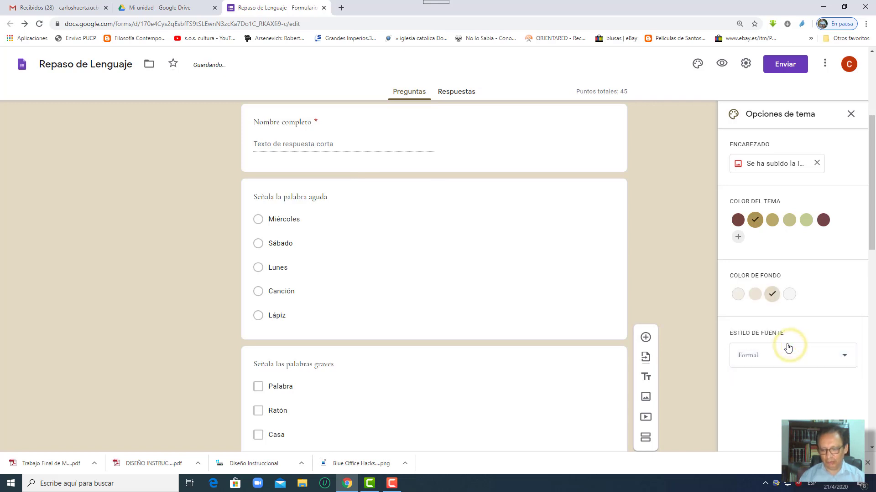
pyautogui.hotkey('ctrl', '+')
pyautogui.hotkey('ctrl', '+')
pyautogui.hotkey('ctrl', '+')
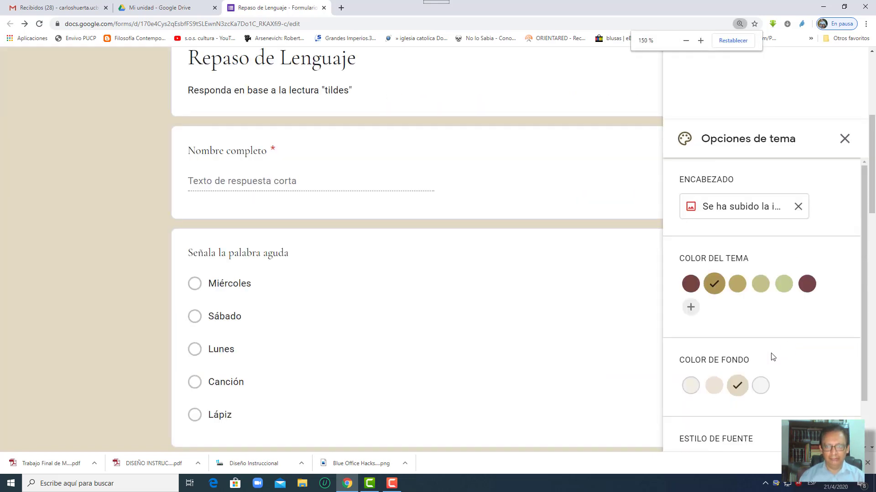
pyautogui.click(848, 140)
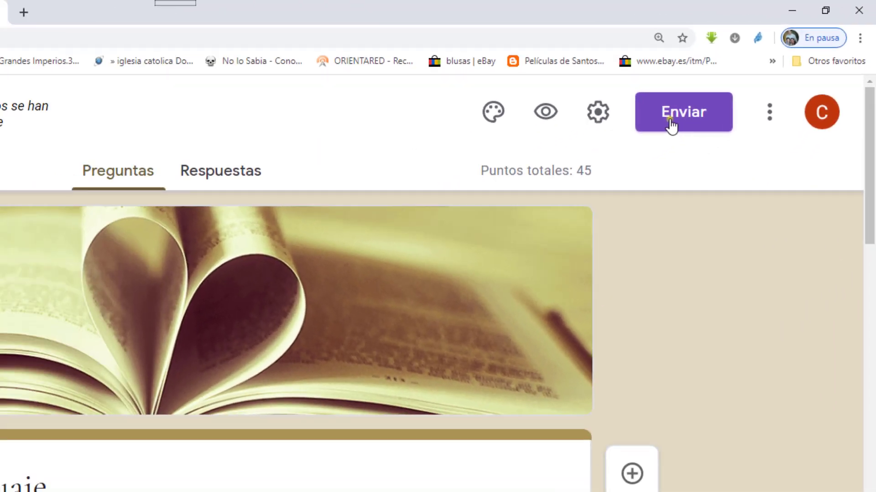
# Step: Open the form's sending options and fill in the recipient's e-mail address for sending by e-mail
pyautogui.click(747, 75)
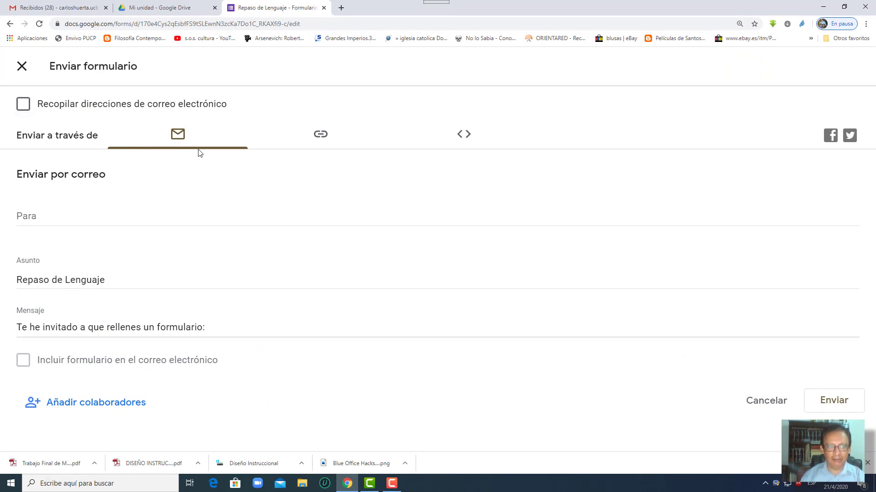
pyautogui.click(53, 221)
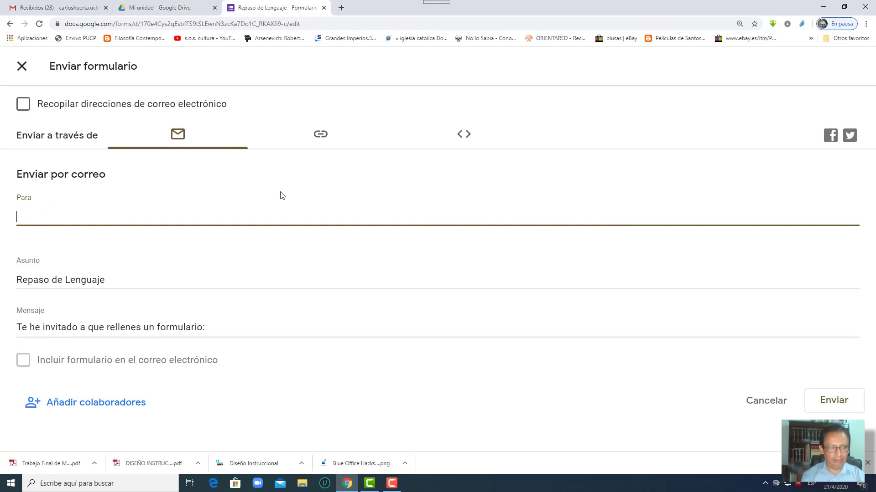
pyautogui.write('huert')
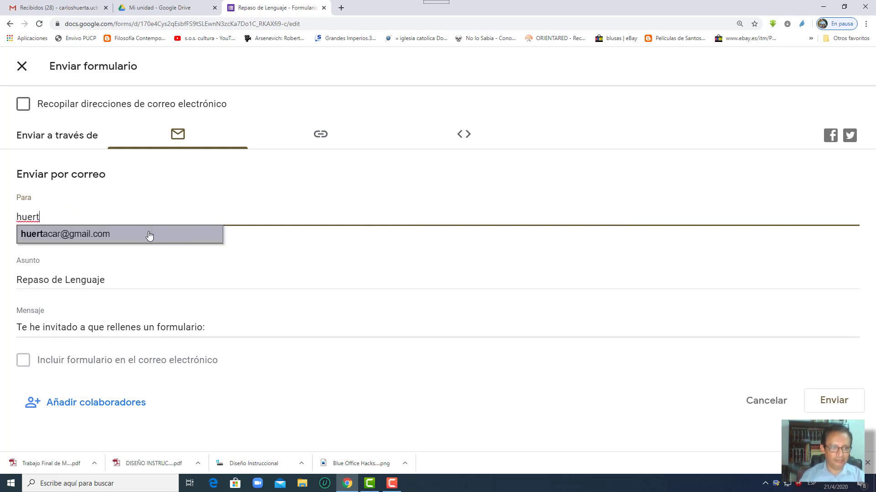
pyautogui.click(149, 234)
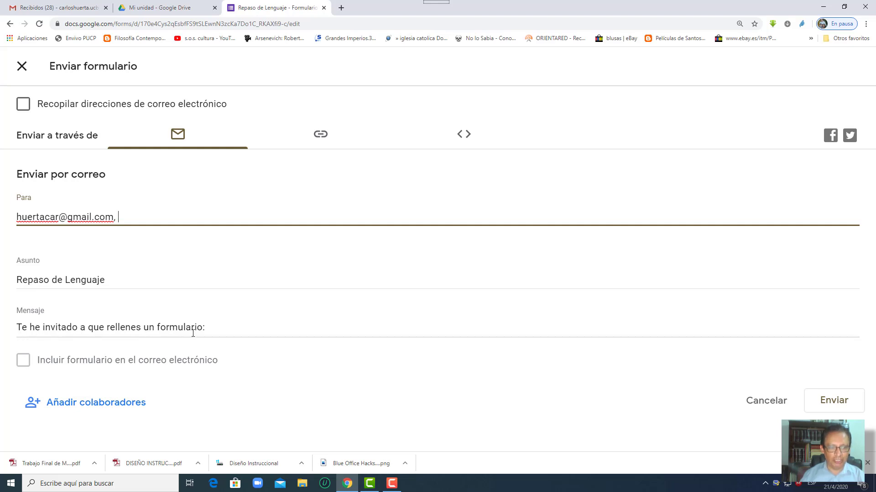
pyautogui.click(208, 328)
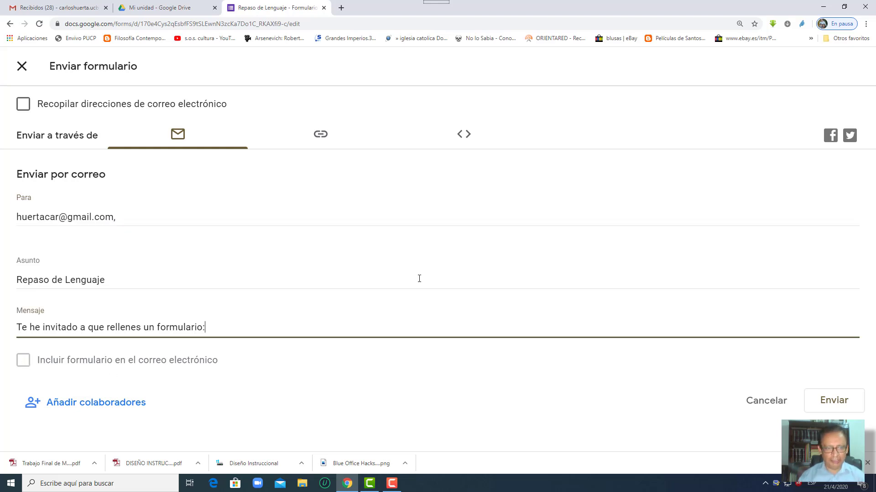
pyautogui.hotkey('ctrl', '-')
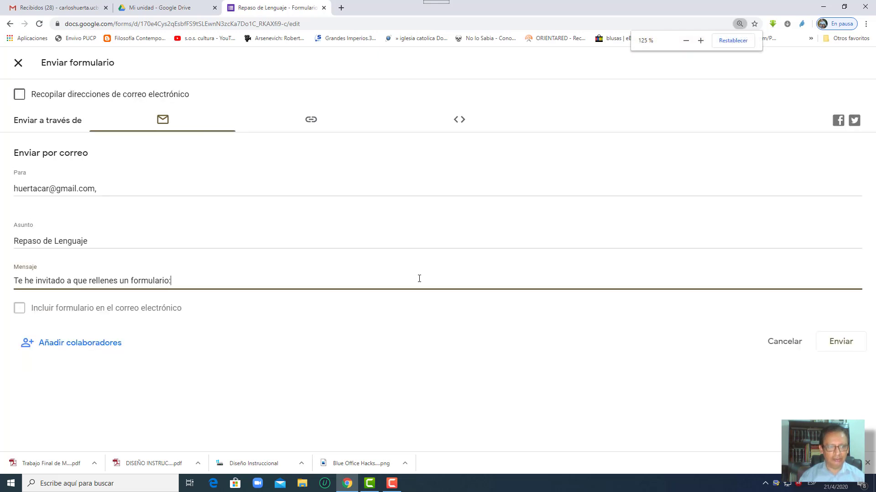
pyautogui.hotkey('ctrl', '-')
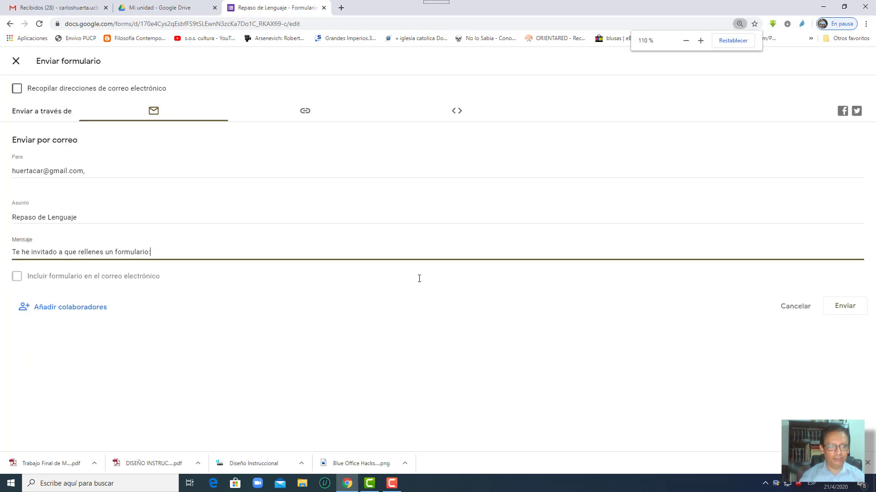
# Step: Check the HTML embedding option, copy the form's full share link, and close the sending options
pyautogui.click(305, 111)
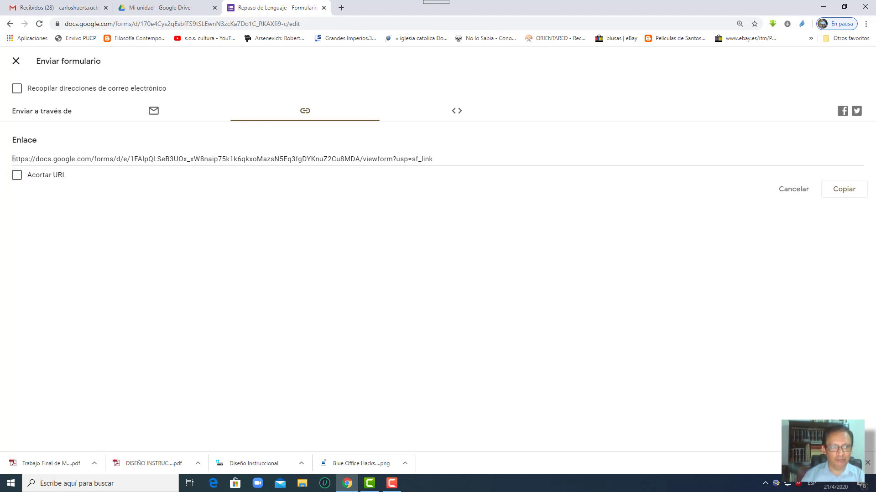
pyautogui.click(14, 159)
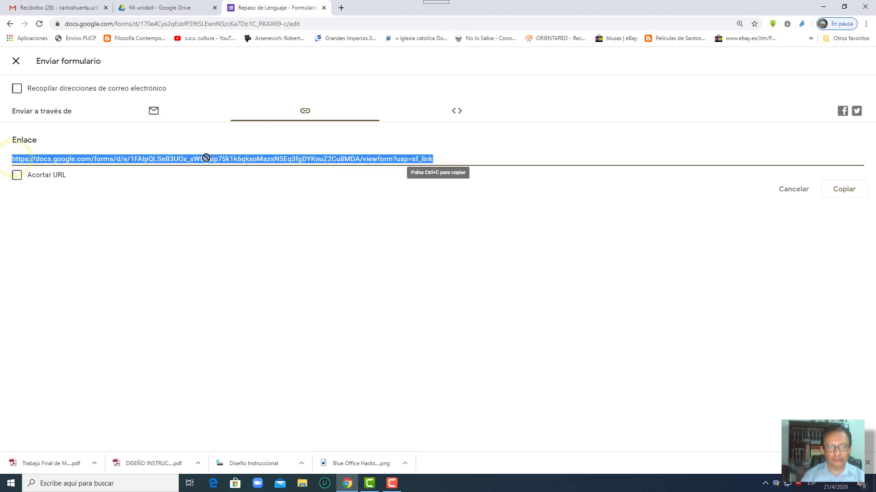
pyautogui.click(844, 189)
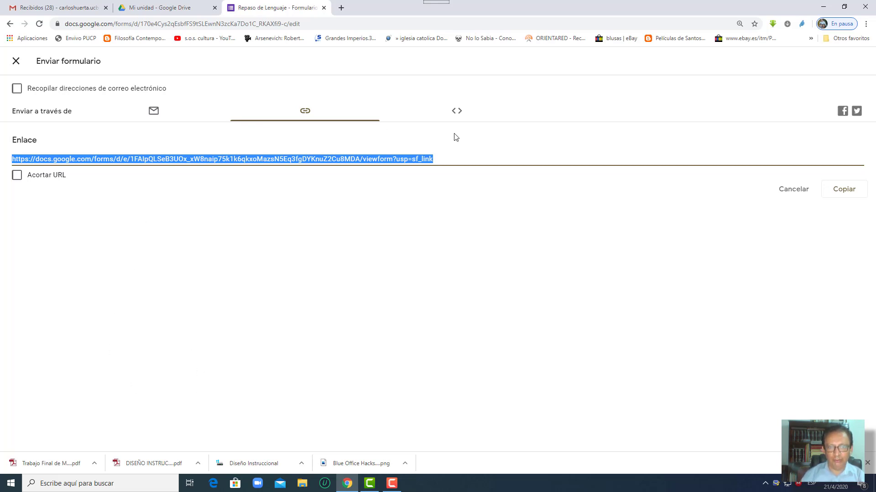
pyautogui.click(448, 114)
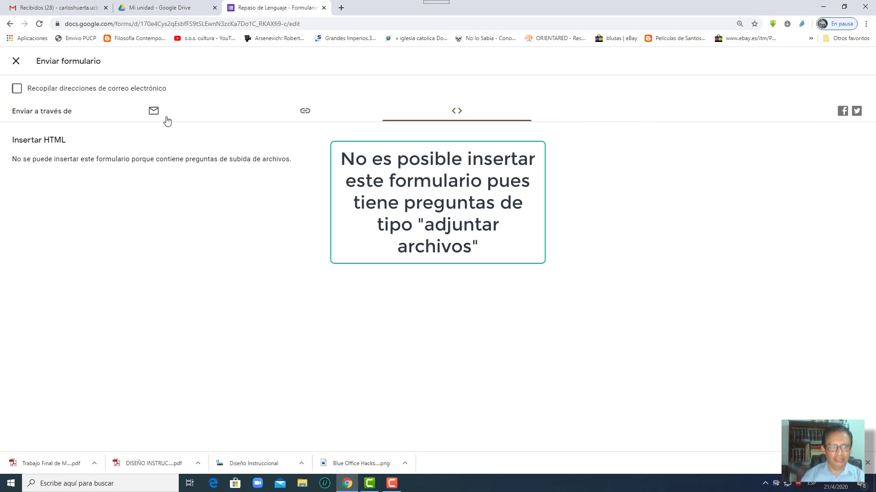
pyautogui.click(306, 111)
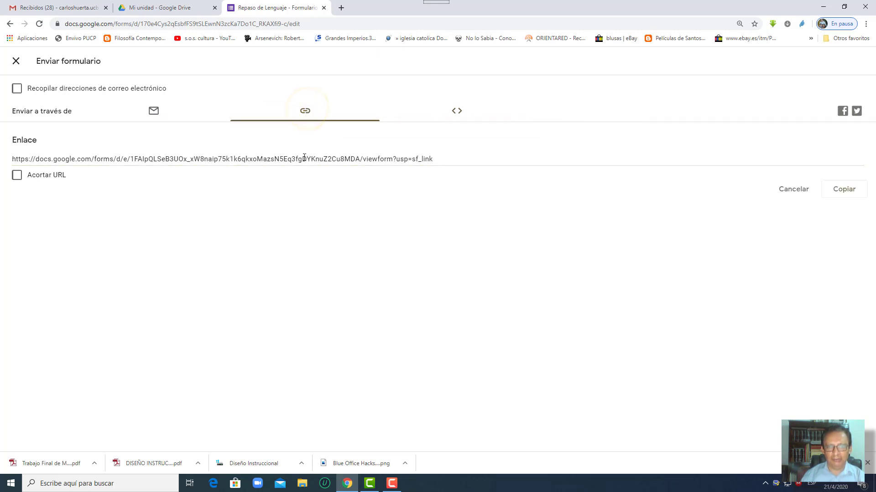
pyautogui.click(841, 191)
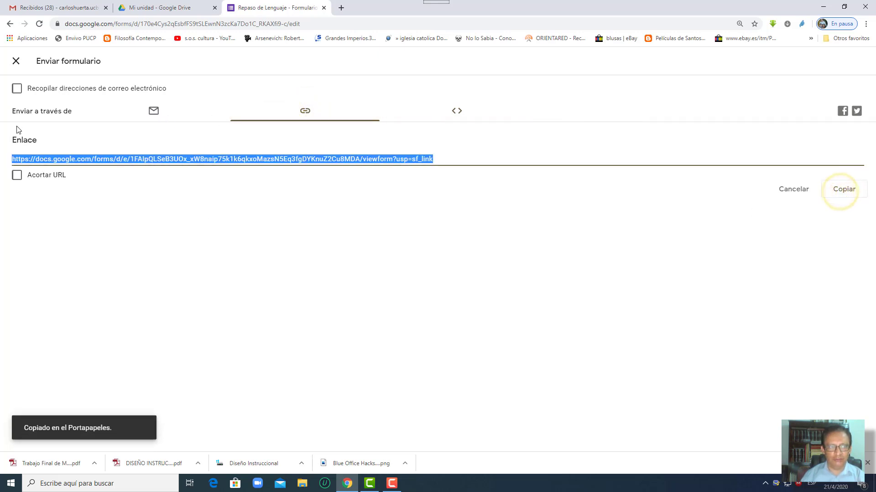
pyautogui.click(14, 66)
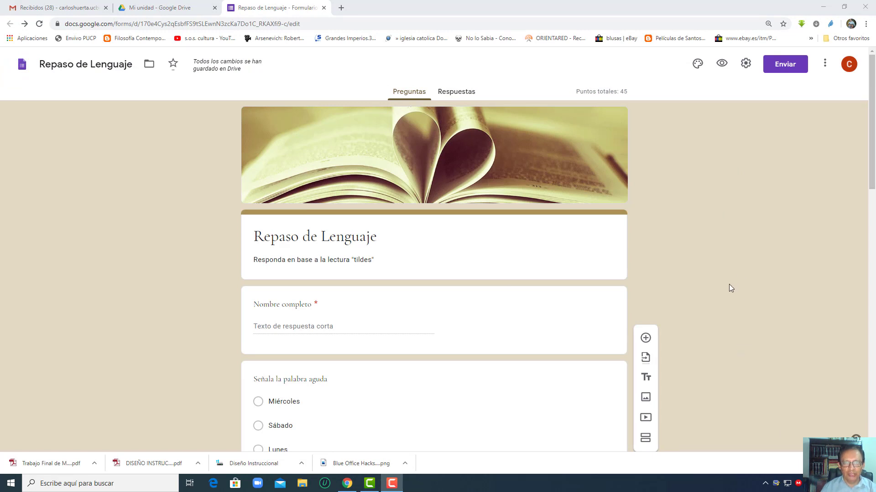
# Step: Send the form by e-mail to the recipient's address with the default subject and message
pyautogui.click(781, 67)
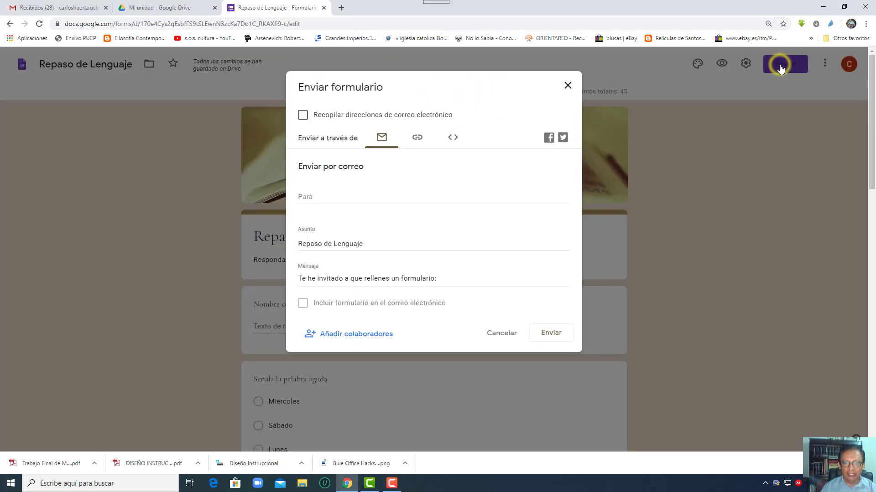
pyautogui.click(341, 198)
pyautogui.write('h')
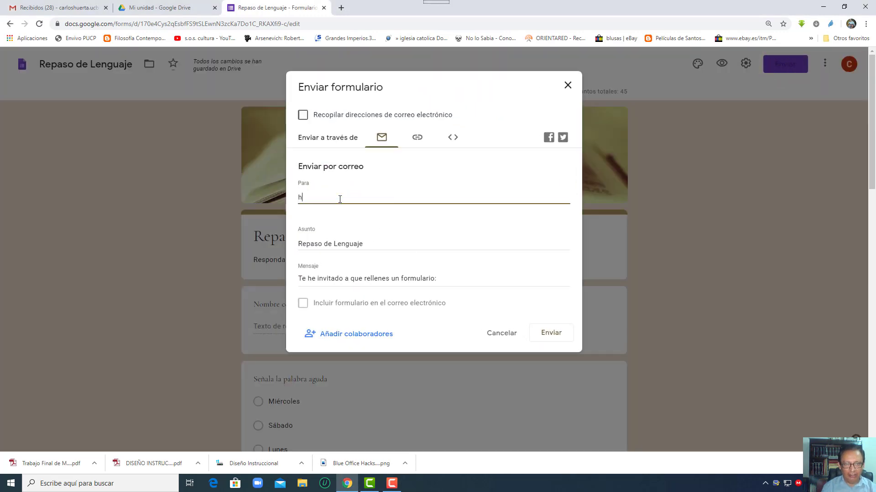
pyautogui.write('ue')
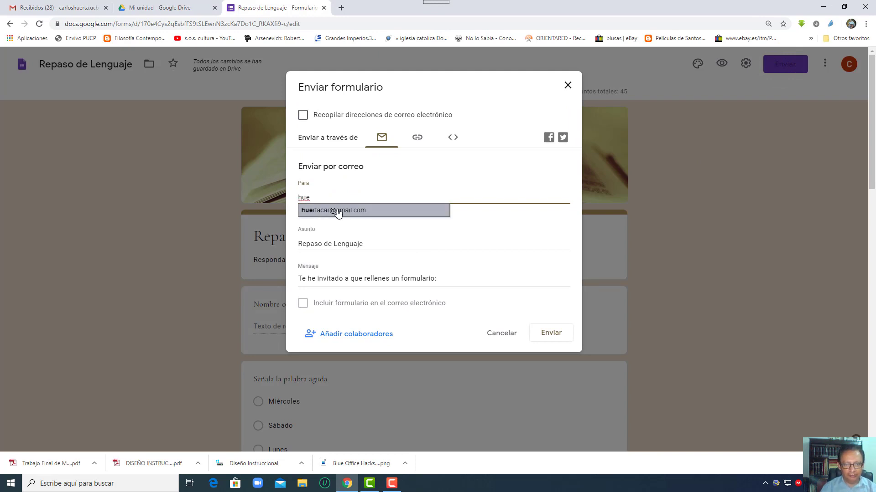
pyautogui.click(337, 210)
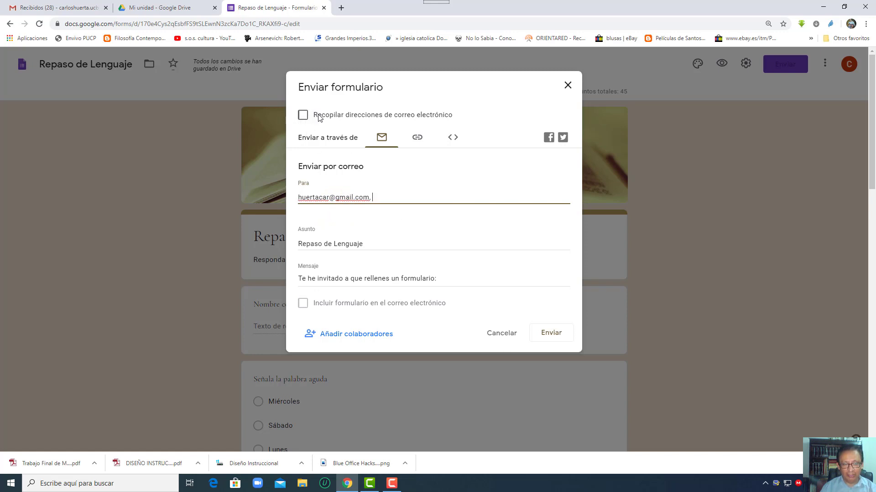
pyautogui.click(551, 336)
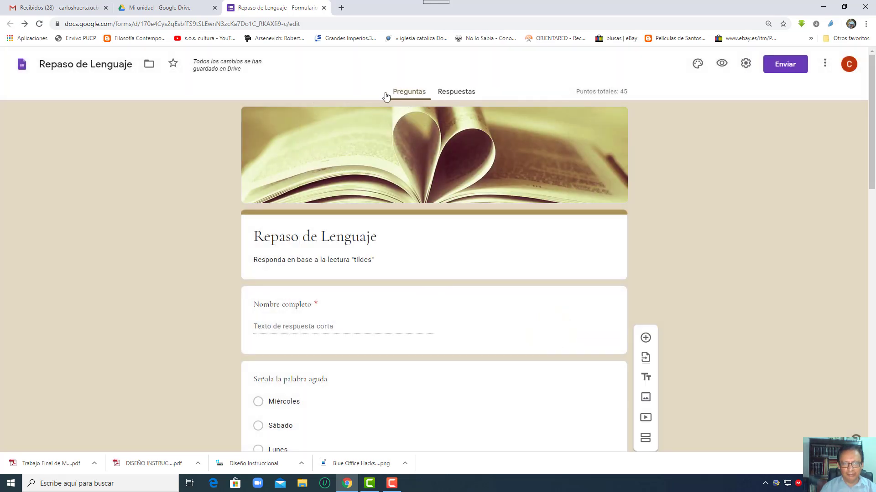
# Step: Open the recipient account's Gmail in a new browser tab and open the form from the "Repaso de Lenguaje" invitation
pyautogui.click(341, 7)
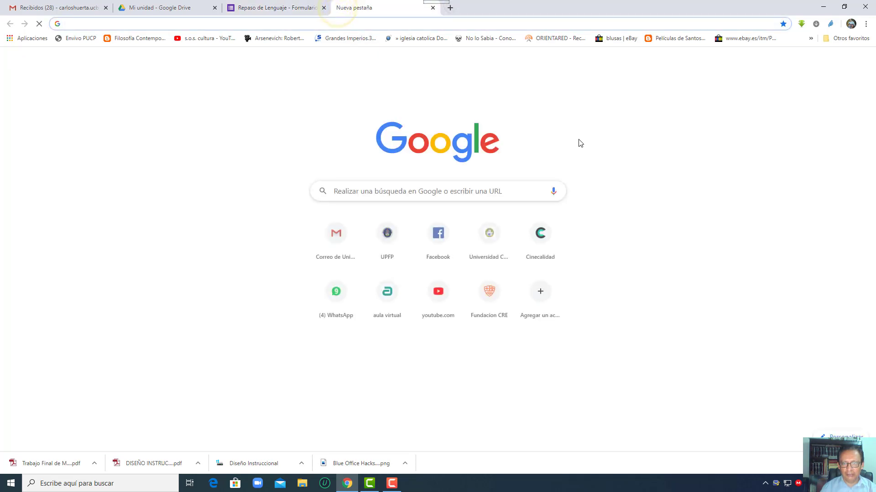
pyautogui.click(860, 64)
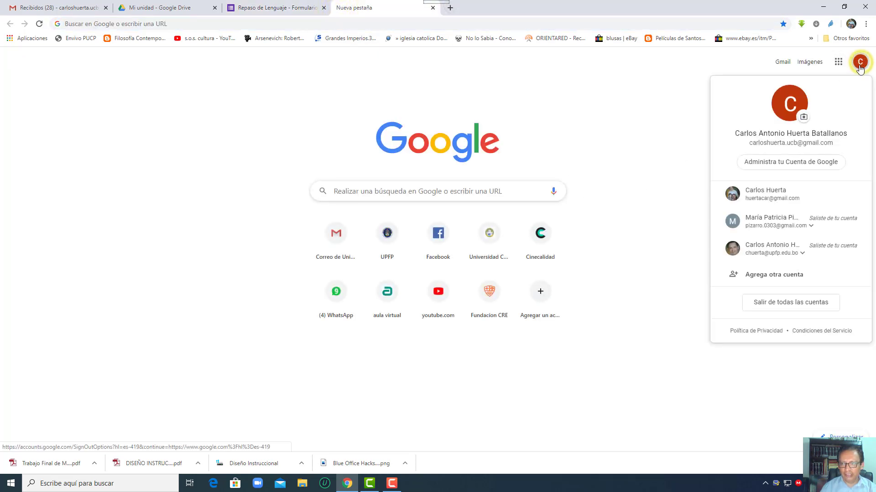
pyautogui.click(776, 200)
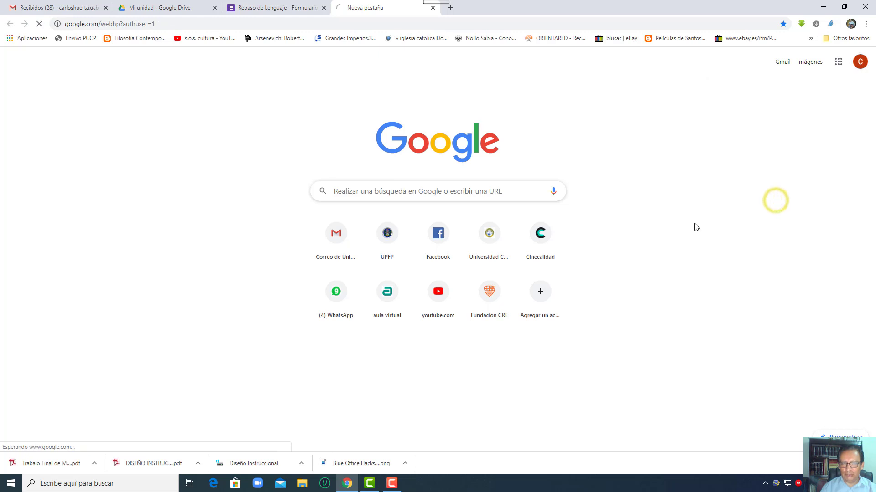
pyautogui.click(784, 63)
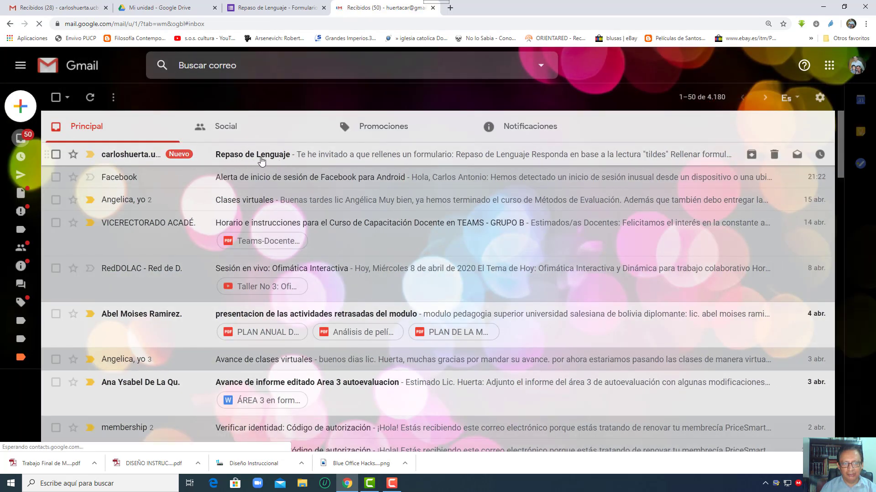
pyautogui.click(262, 160)
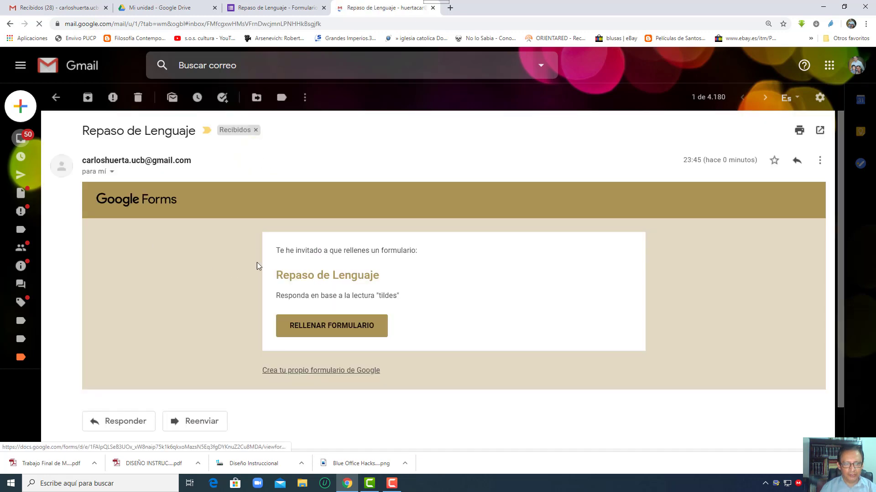
pyautogui.click(324, 325)
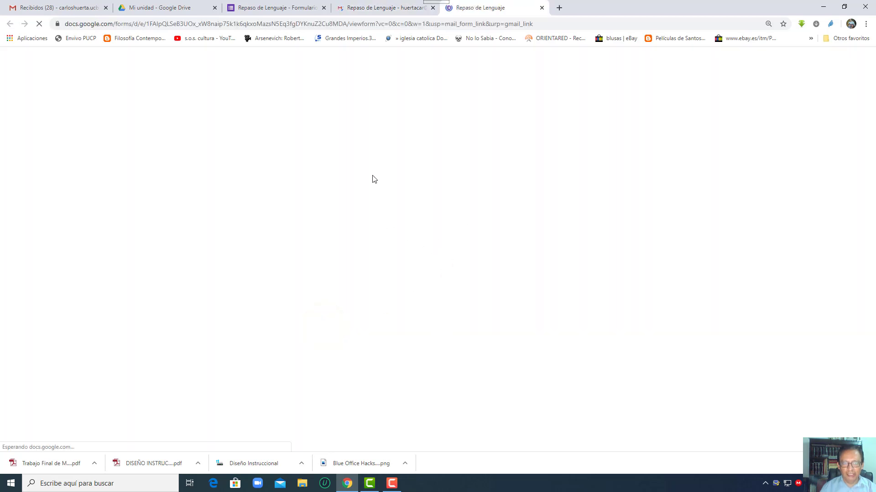
# Step: Answer "Miércoles" for the palabra aguda question, enter "Estudiante prueba" as the full name, and write two first names as the story answer
pyautogui.scroll(-2, 368, 332)
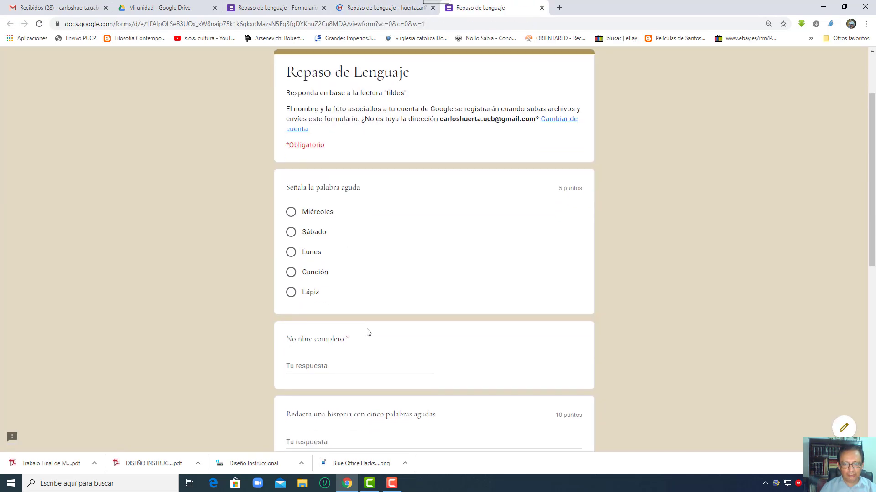
pyautogui.click(291, 212)
pyautogui.scroll(-4, 326, 283)
pyautogui.click(396, 319)
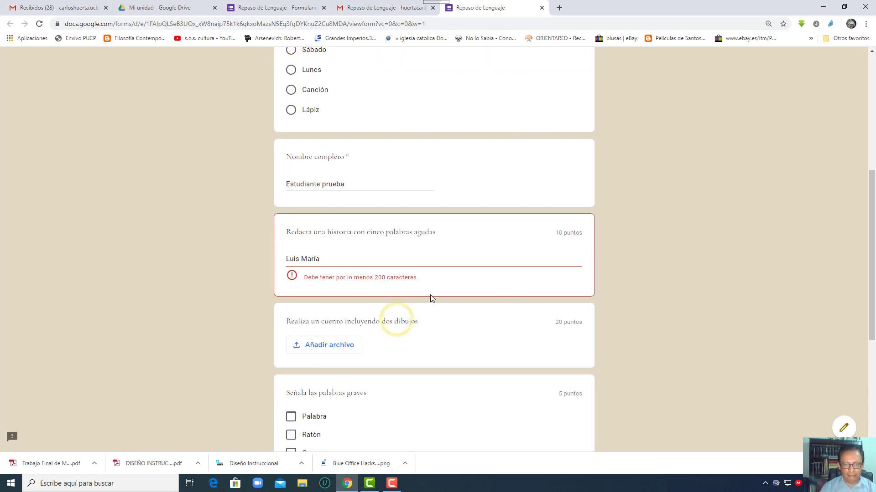
# Step: Attach the "PEGAGOGIA DE L..." PDF from the Drive folder "PEDAGOGIA USB" as the answer to the story with two drawings
pyautogui.scroll(-3, 431, 315)
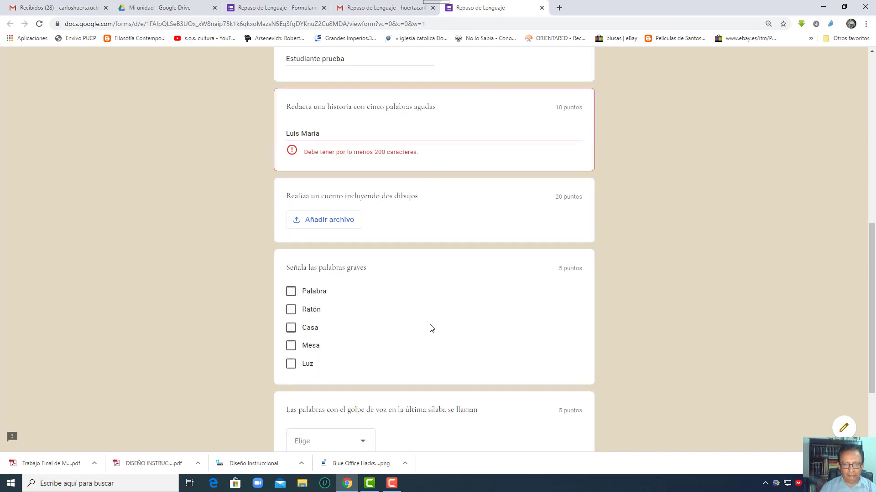
pyautogui.click(346, 214)
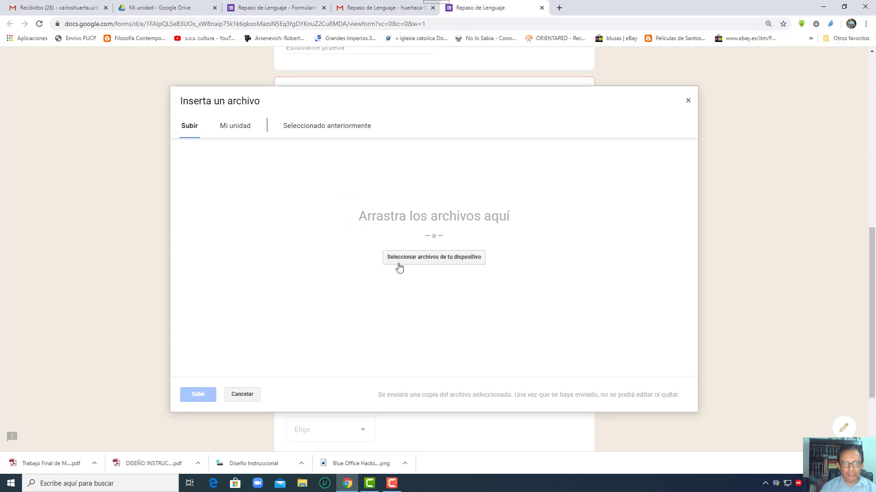
pyautogui.click(243, 130)
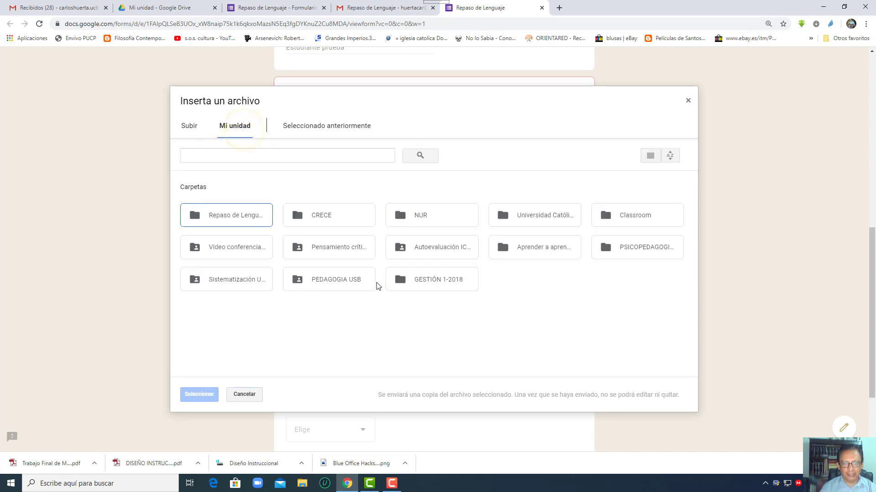
pyautogui.doubleClick(373, 283)
pyautogui.click(263, 312)
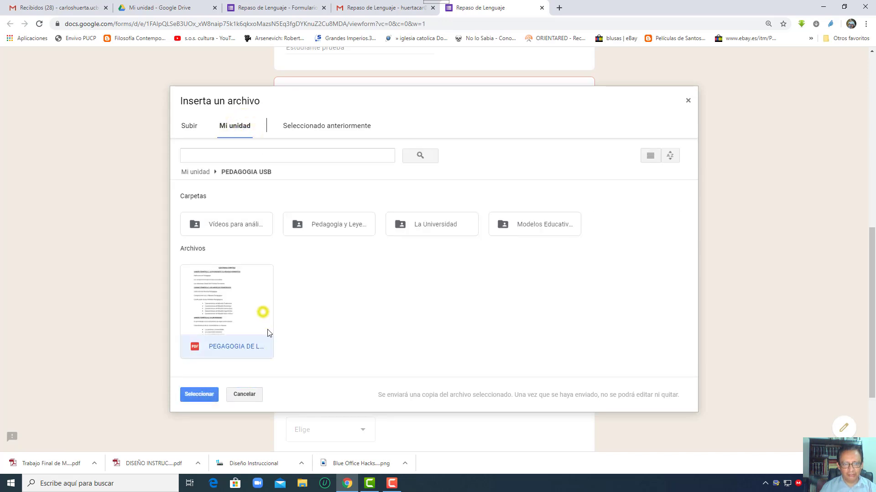
pyautogui.click(235, 310)
pyautogui.click(200, 395)
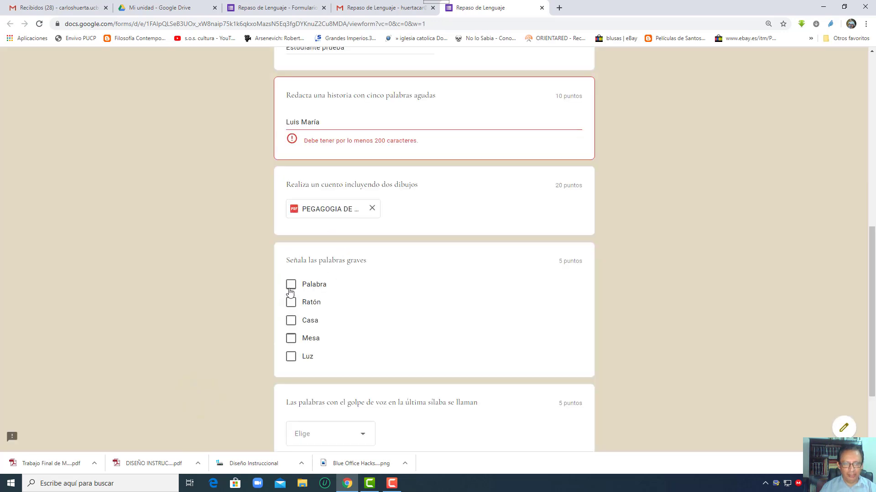
# Step: Mark "Palabra", "Casa" and "Mesa" as palabras graves and choose "Agudas" for the question about stress on the last syllable
pyautogui.click(290, 285)
pyautogui.click(290, 320)
pyautogui.click(291, 338)
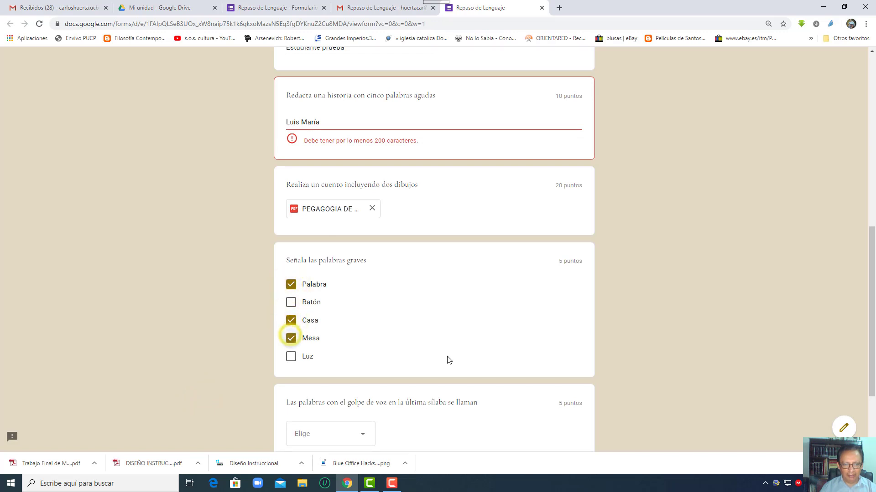
pyautogui.scroll(-3, 445, 347)
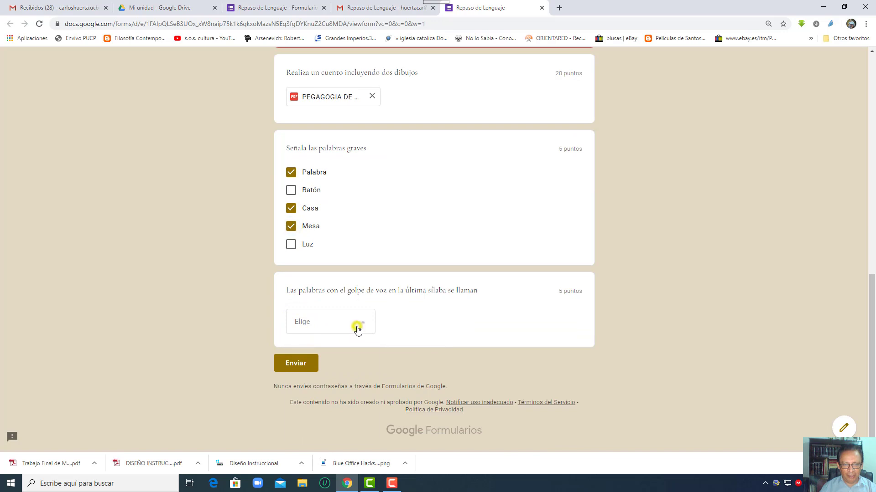
pyautogui.click(358, 328)
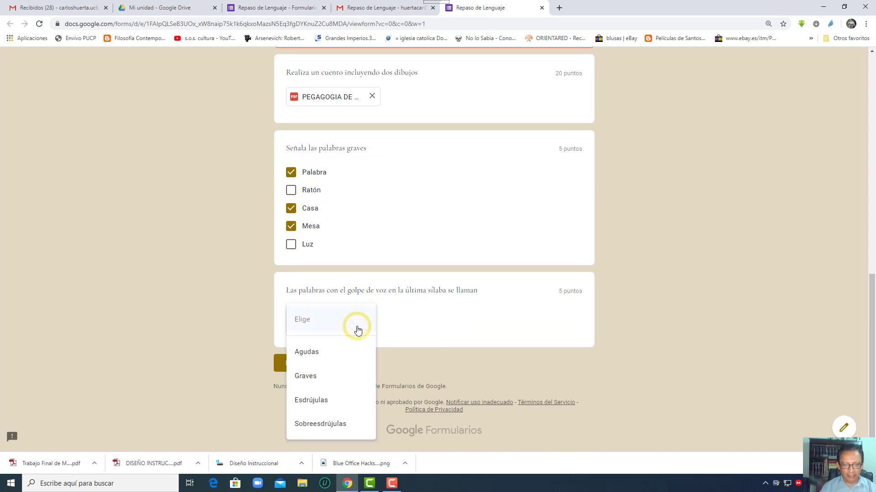
pyautogui.click(335, 356)
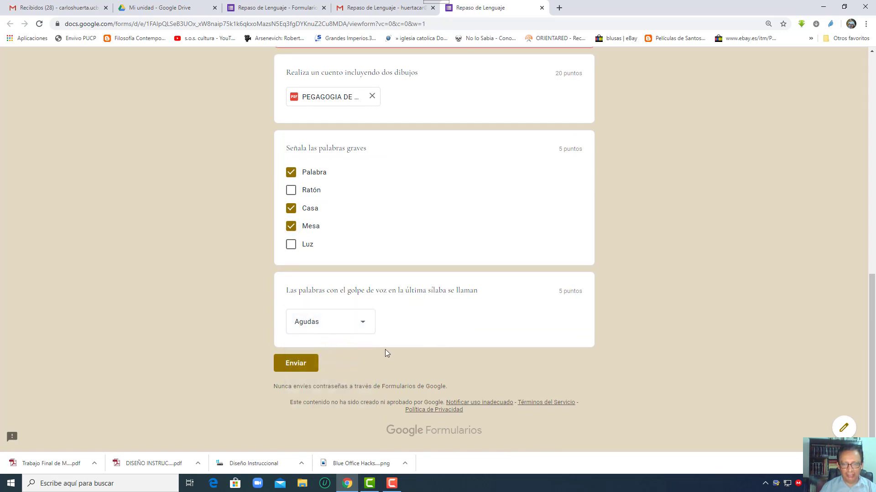
# Step: Try to submit the quiz with the two-word story answer
pyautogui.scroll(3, 483, 308)
pyautogui.scroll(-3, 483, 309)
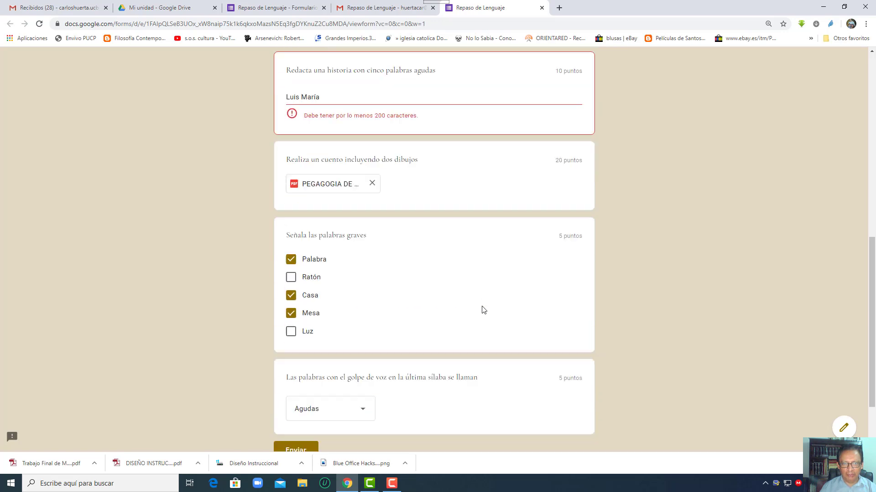
pyautogui.click(302, 363)
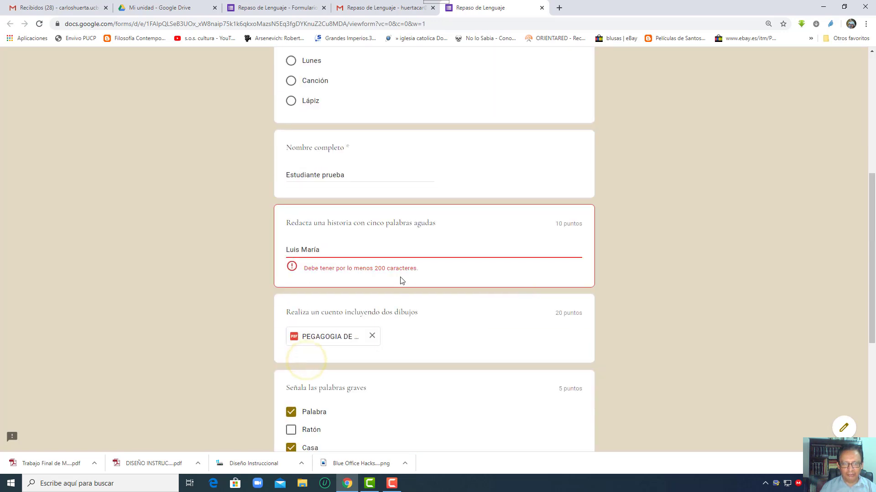
# Step: Replace the story answer with the website text starting "En esta página encontrarás todo lo necesario para educar utilizando cuentos" and submit the quiz
pyautogui.click(559, 8)
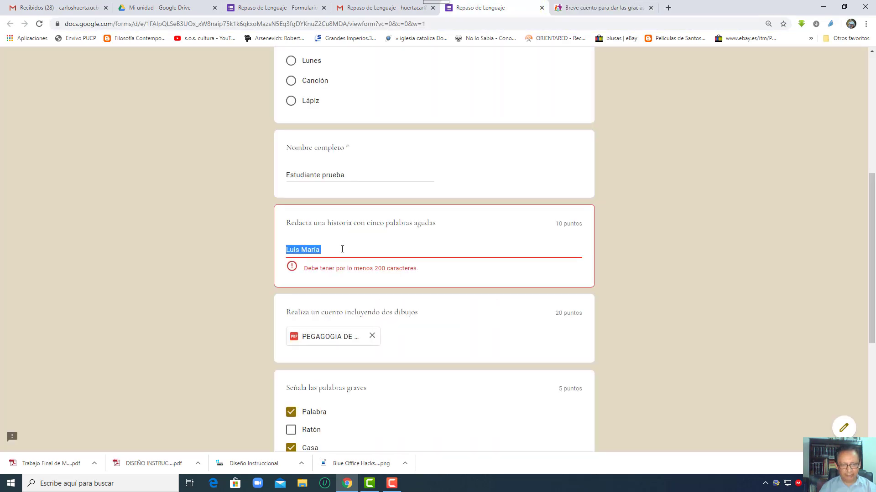
pyautogui.write('En esta página encontrarás todo lo necesario para educar utilizando cuentos, siguiendo el ejemplo de los más grandes maestros de la historia.  No solo te ofrecemos cientos de cuentos breves y con valores en múltiples formatos multimedia, sino que te enseñaremos por qué son tan útiles, cómo aprovecharlos al máximo, e incluso cómo crearlos.  Y lo más importante, ¡será muy, muy divertido!')
pyautogui.scroll(-6, 445, 275)
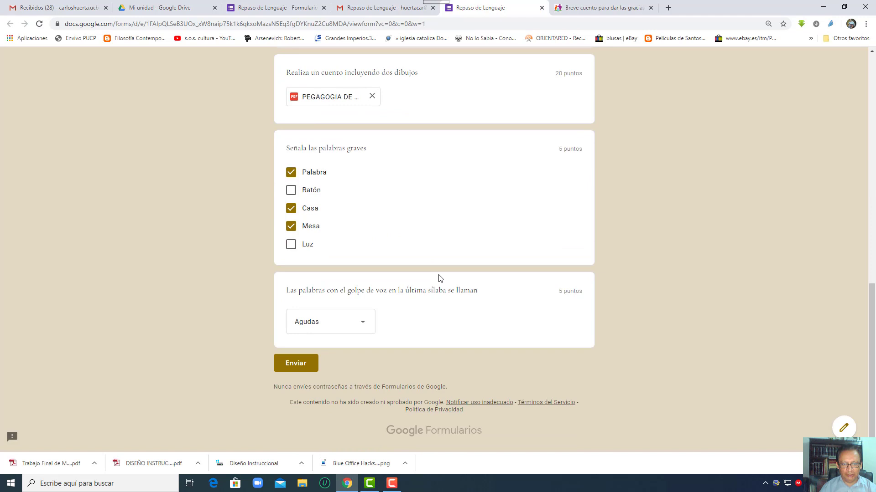
pyautogui.click(303, 363)
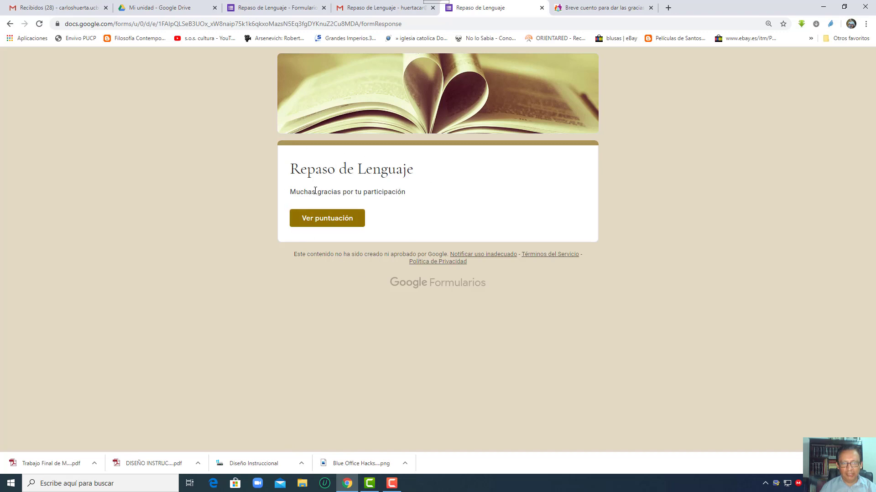
# Step: View the student's score and review the marking, correct answers and feedback for each question
pyautogui.click(350, 228)
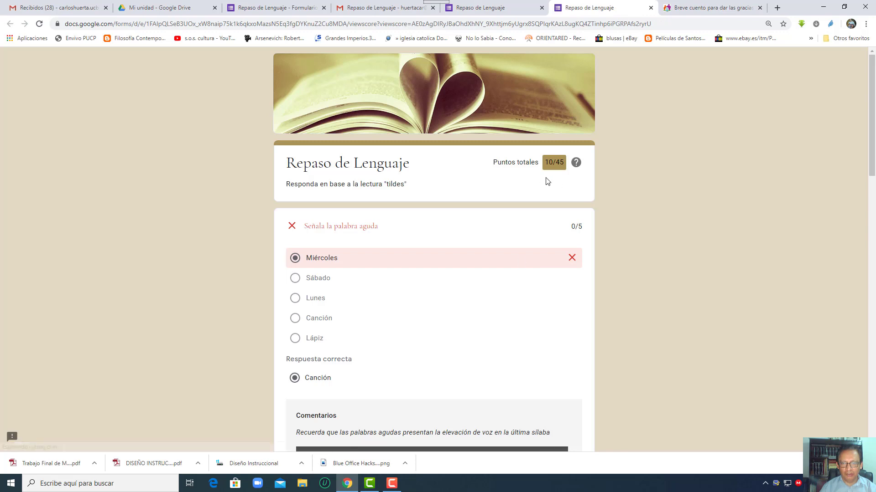
pyautogui.scroll(-3, 528, 263)
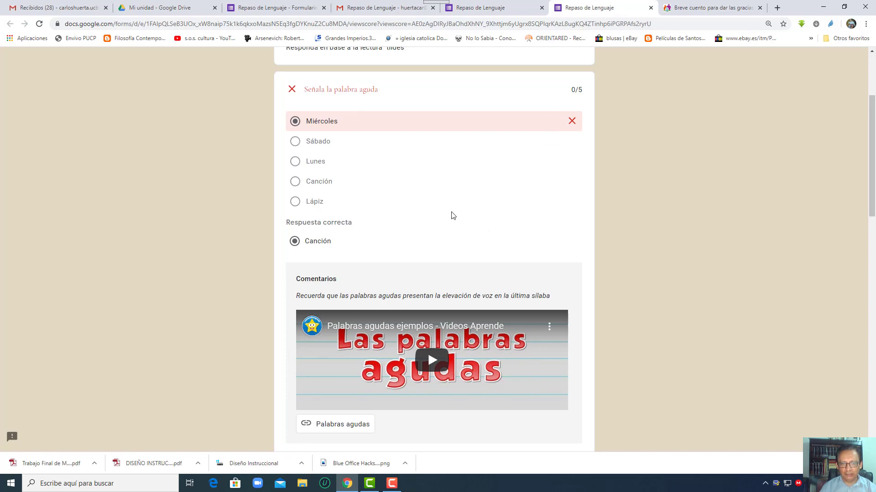
pyautogui.scroll(-4, 452, 216)
pyautogui.scroll(-4, 447, 319)
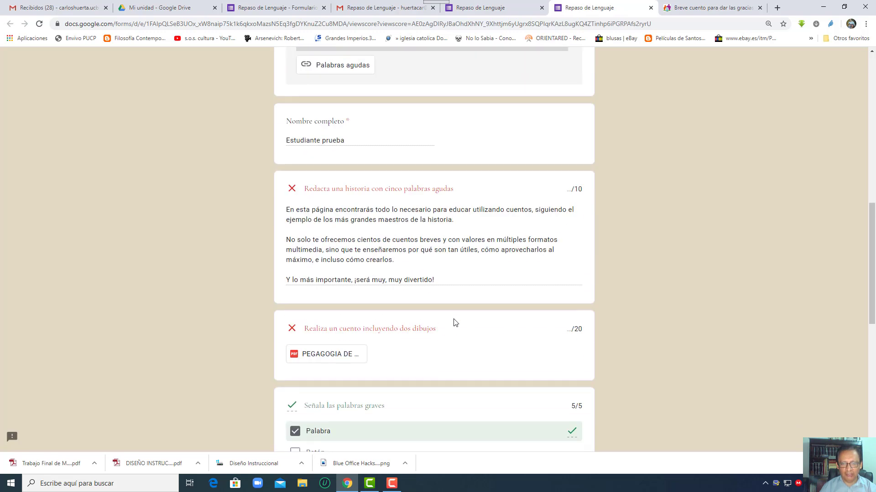
pyautogui.scroll(-4, 535, 365)
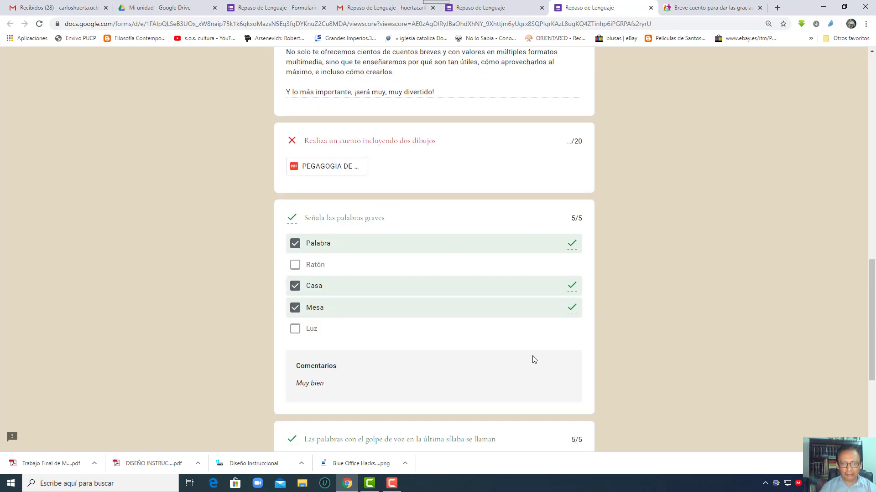
pyautogui.scroll(-4, 489, 342)
pyautogui.scroll(6, 490, 340)
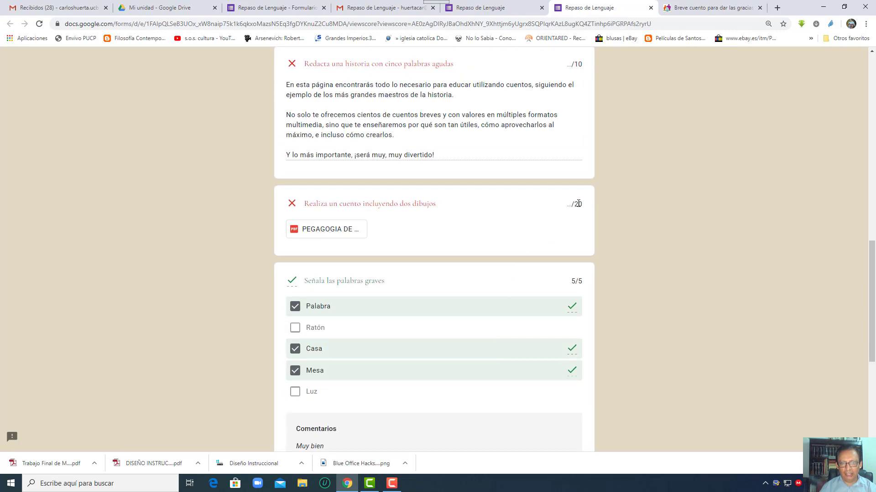
pyautogui.scroll(1, 565, 207)
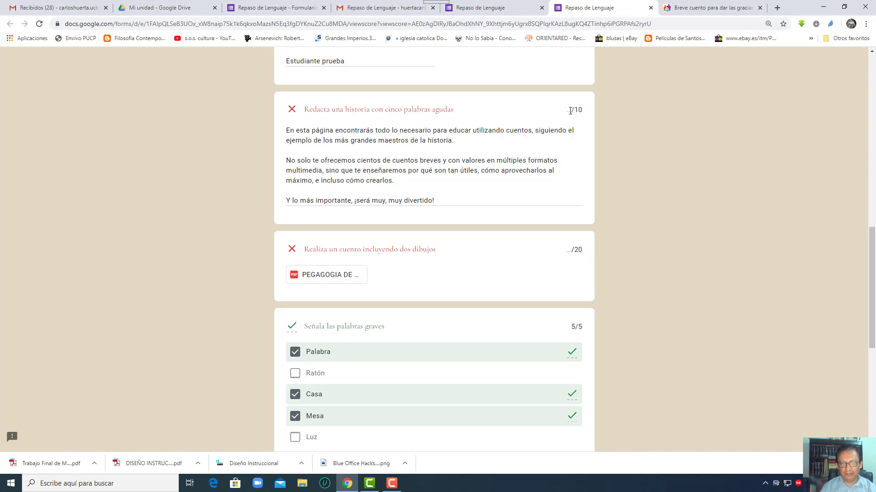
# Step: Return to the form editor and examine the response summary, including score distribution and frequently missed questions
pyautogui.click(286, 10)
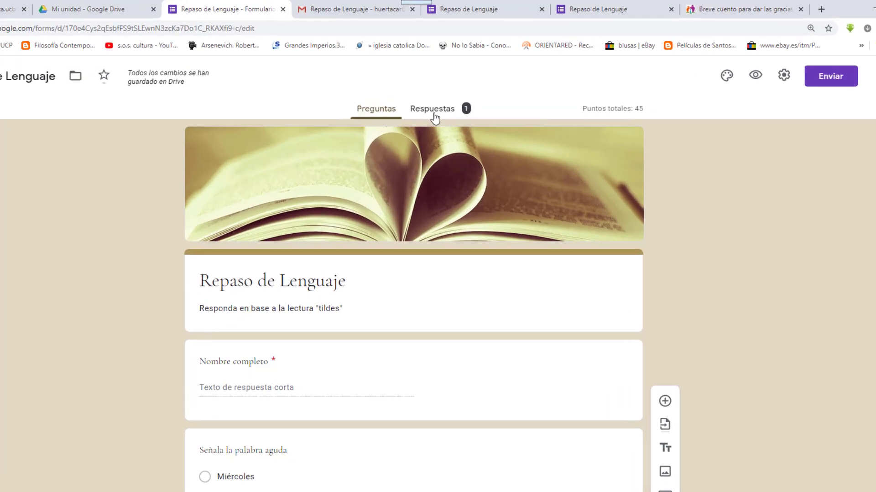
pyautogui.click(434, 112)
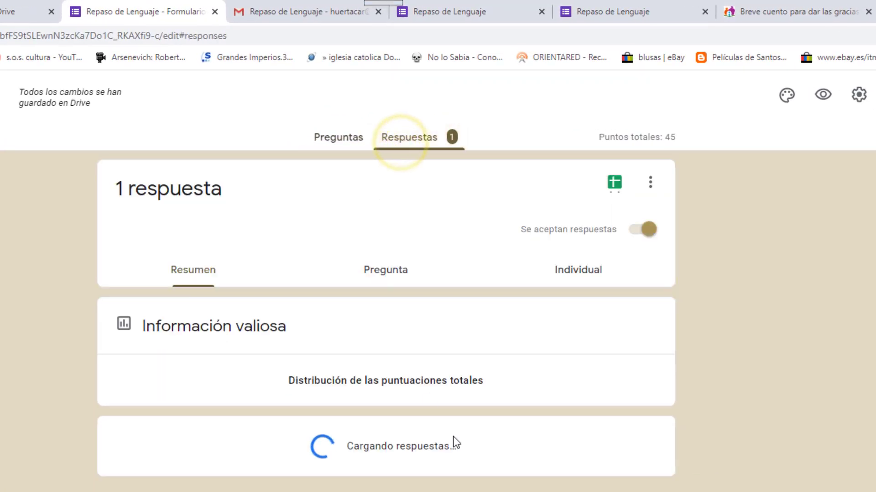
pyautogui.scroll(-2, 59, 336)
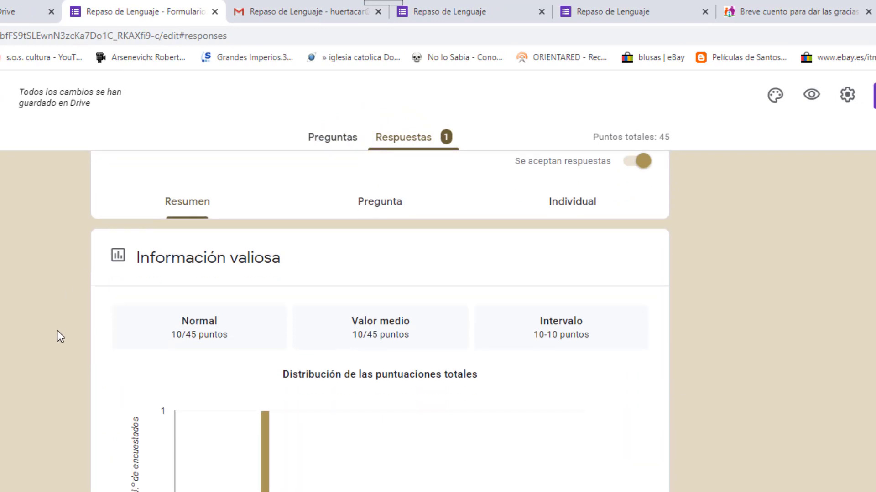
pyautogui.scroll(2, 78, 318)
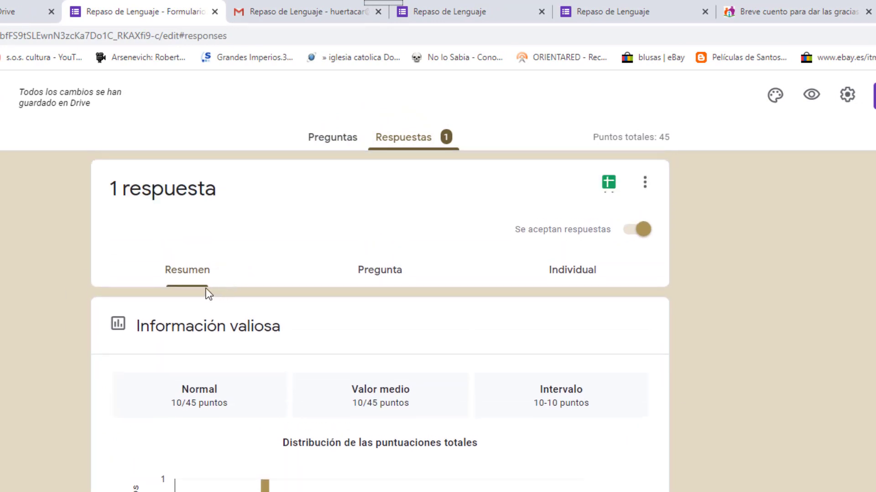
pyautogui.scroll(-3, 237, 470)
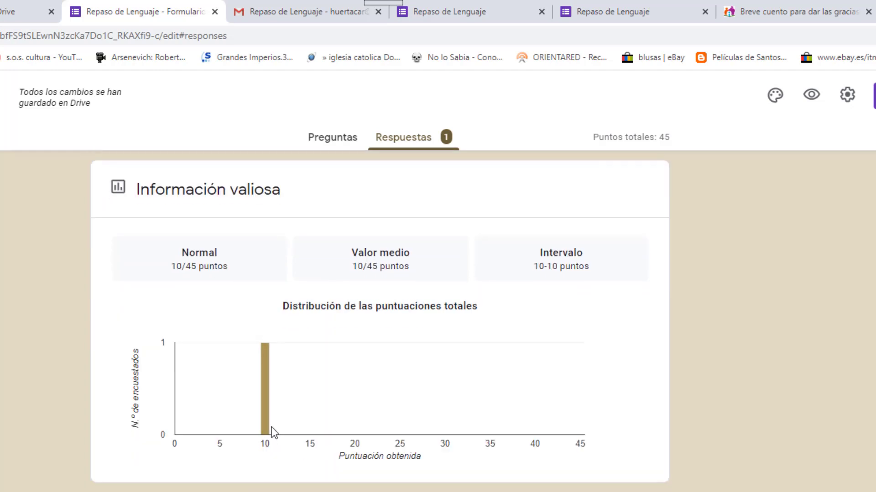
pyautogui.scroll(-4, 309, 433)
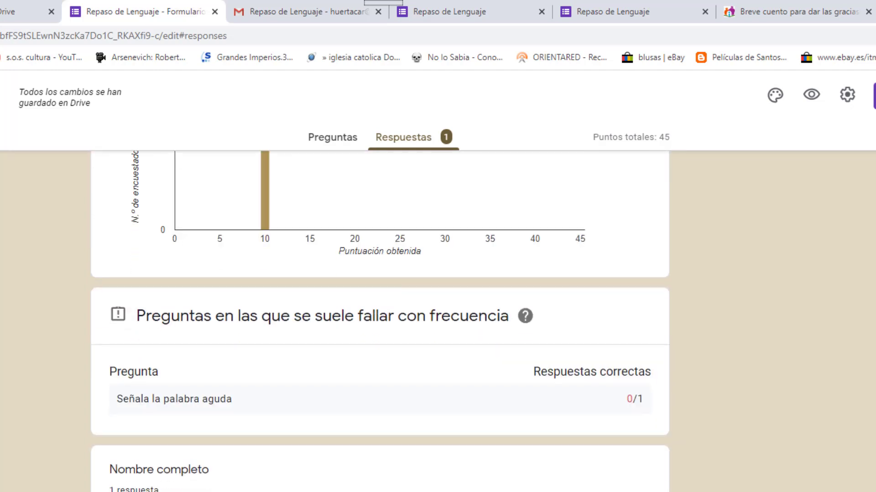
pyautogui.scroll(-6, 313, 420)
pyautogui.scroll(12, 315, 420)
pyautogui.scroll(1, 313, 417)
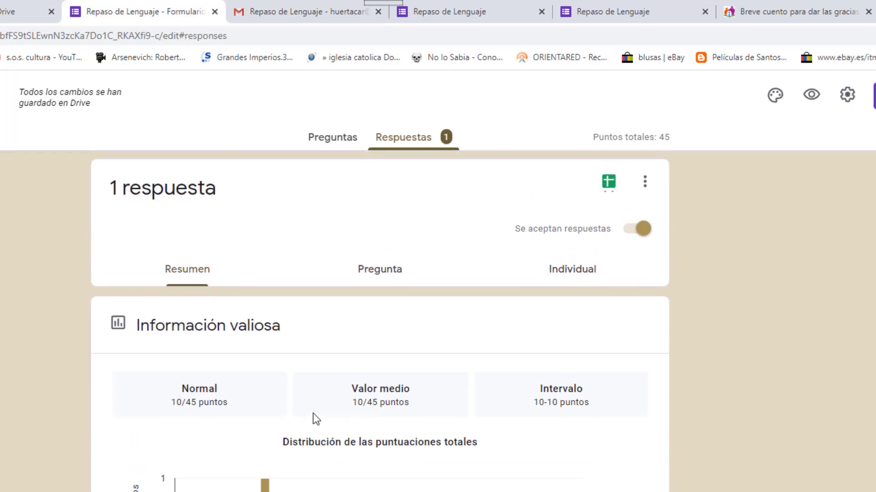
# Step: Review the responses question by question, from "Nombre completo" to "Redacta una historia con cinco palabras agudas"
pyautogui.click(383, 276)
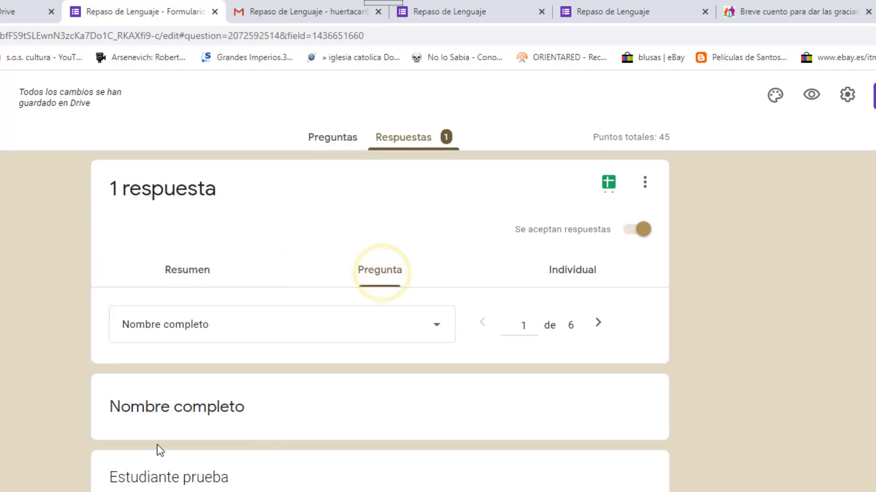
pyautogui.scroll(-1, 380, 320)
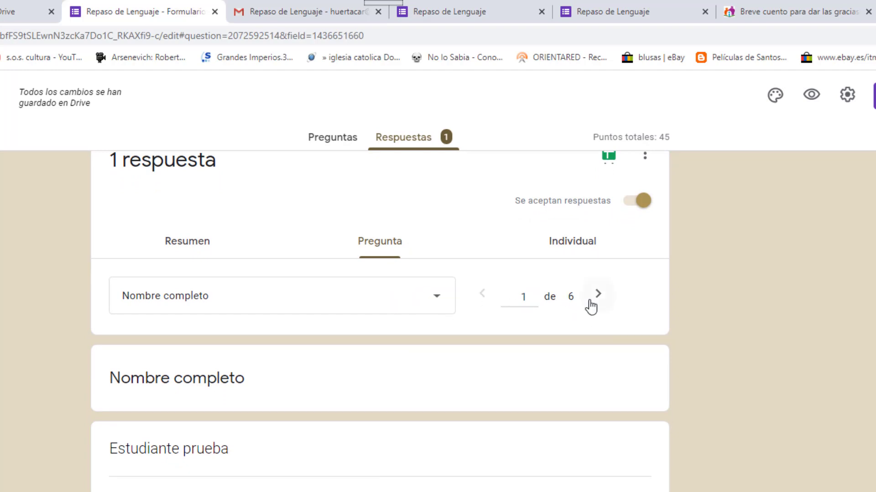
pyautogui.click(591, 300)
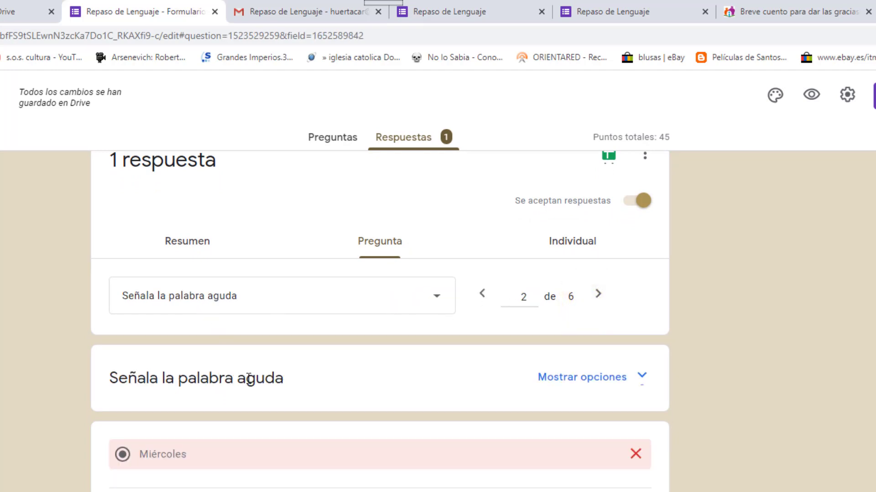
pyautogui.click(597, 295)
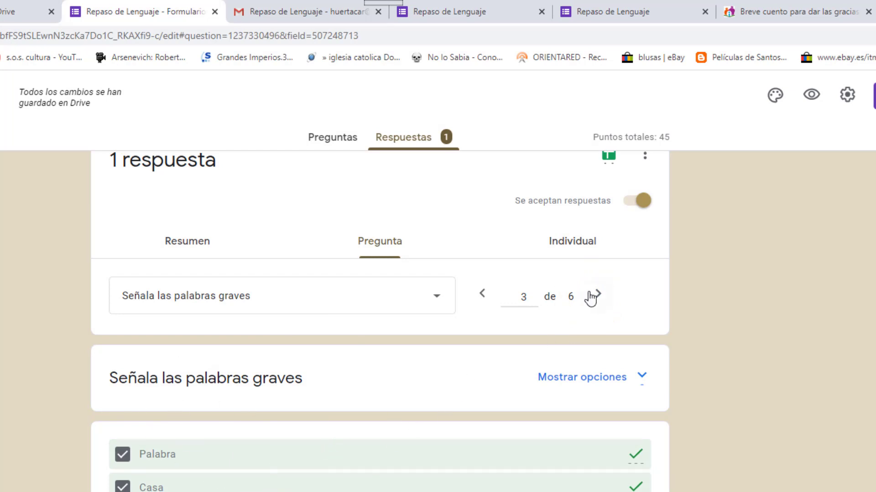
pyautogui.click(595, 294)
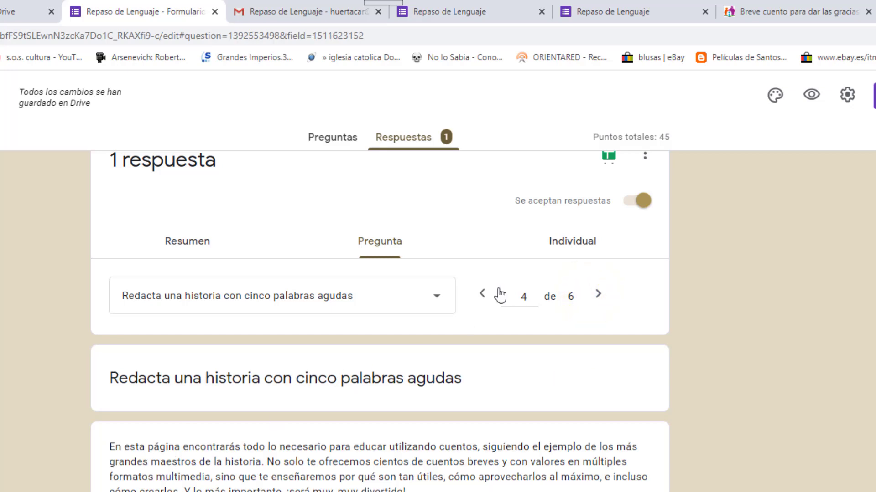
# Step: Open the individual response view and look through the test student's answers and points
pyautogui.click(563, 249)
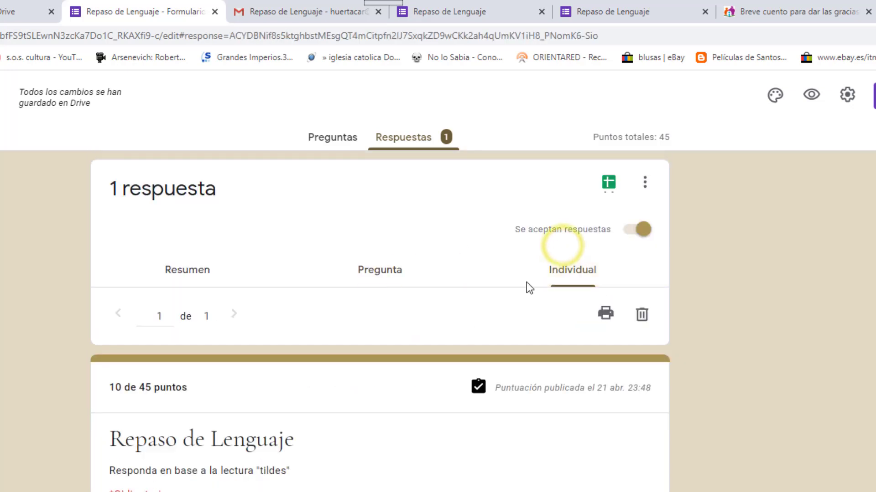
pyautogui.scroll(-11, 197, 429)
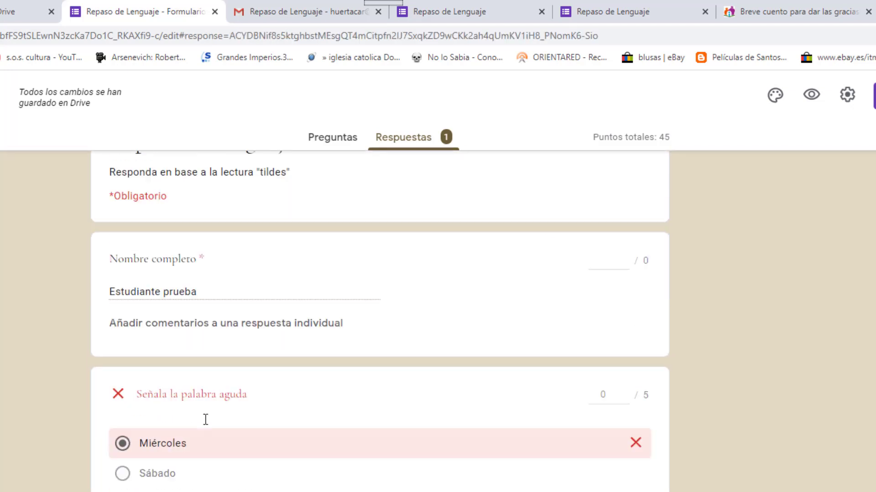
pyautogui.scroll(-6, 327, 414)
pyautogui.scroll(16, 328, 406)
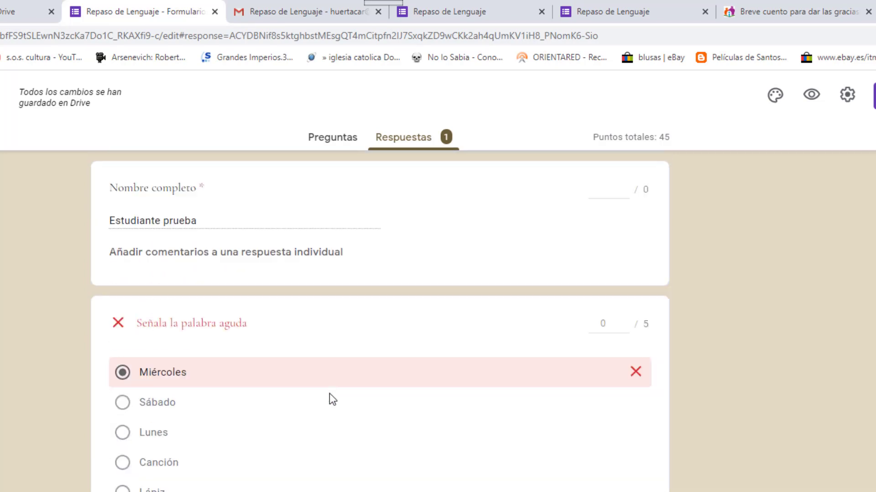
# Step: Award 5 points to the test student's answer to "Redacta una historia con cinco palabras agudas" and save the grade
pyautogui.scroll(-3, 330, 399)
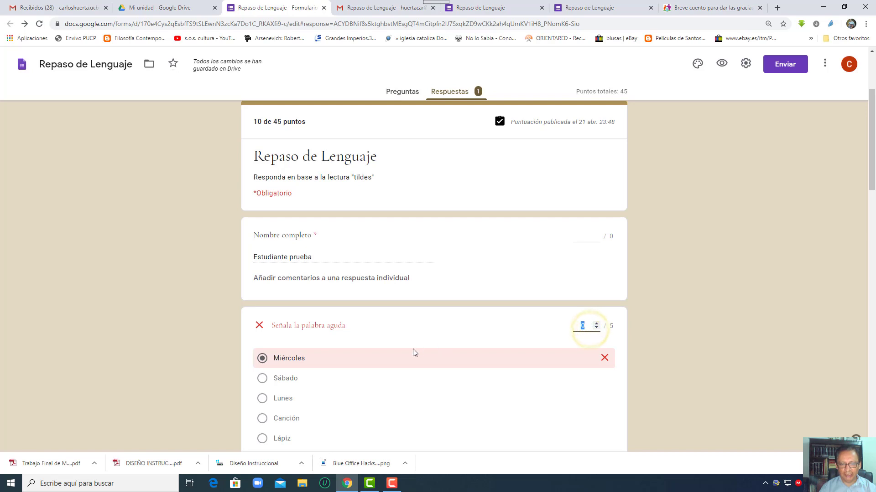
pyautogui.scroll(-7, 412, 351)
pyautogui.scroll(-10, 416, 346)
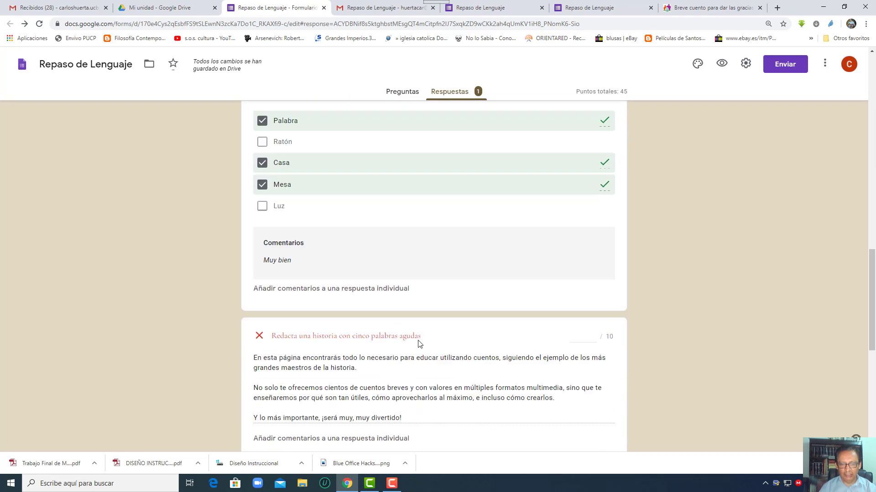
pyautogui.click(585, 247)
pyautogui.write('5')
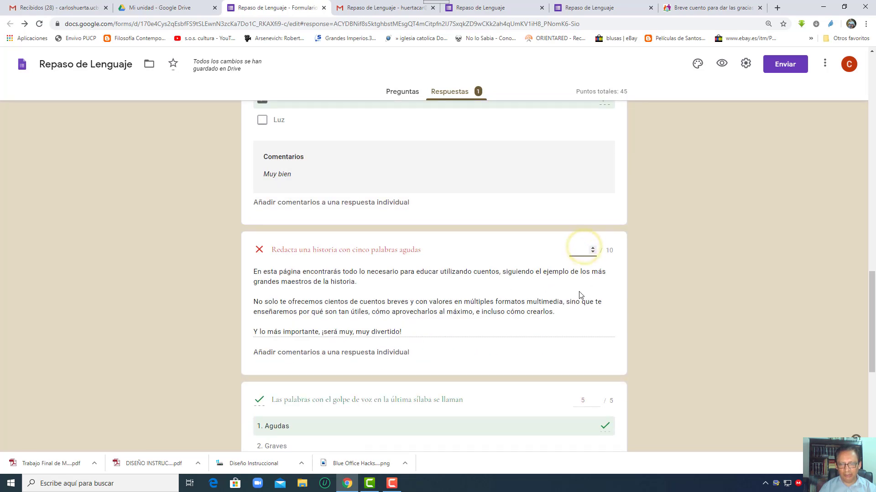
pyautogui.click(672, 264)
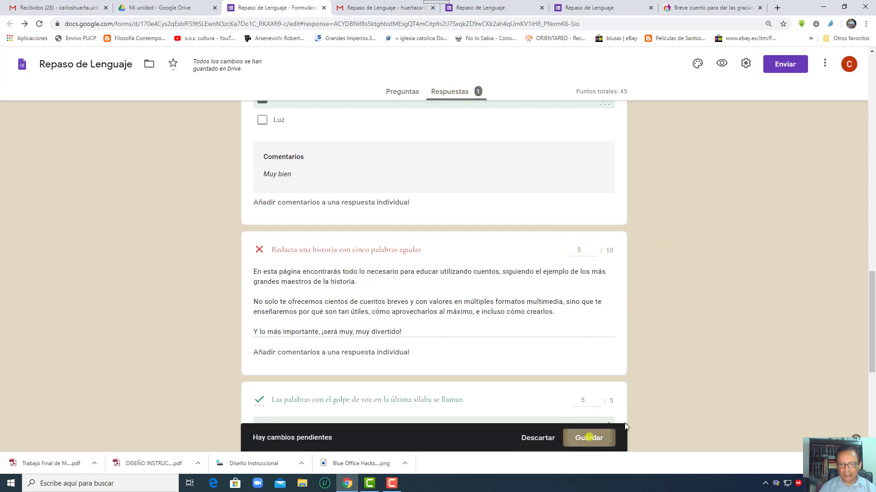
pyautogui.click(589, 437)
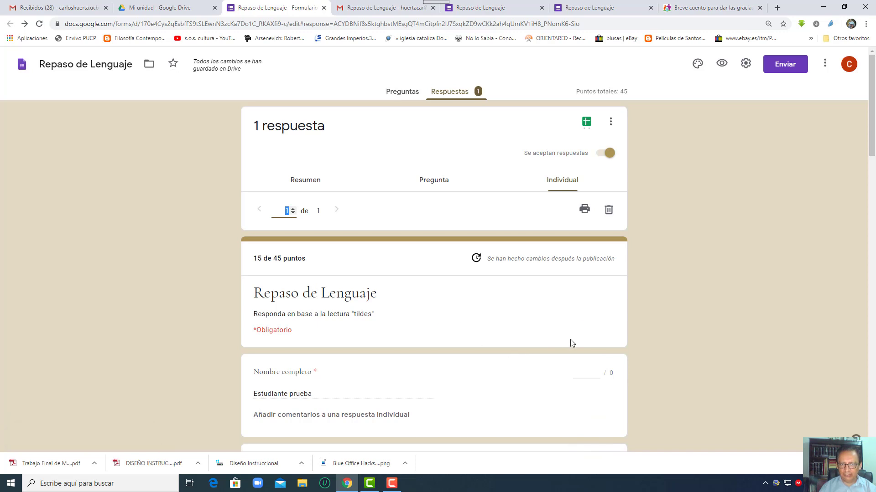
# Step: Award 20 points to the file submitted for "Realiza un cuento incluyendo dos dibujos" and save the grade
pyautogui.scroll(-12, 571, 343)
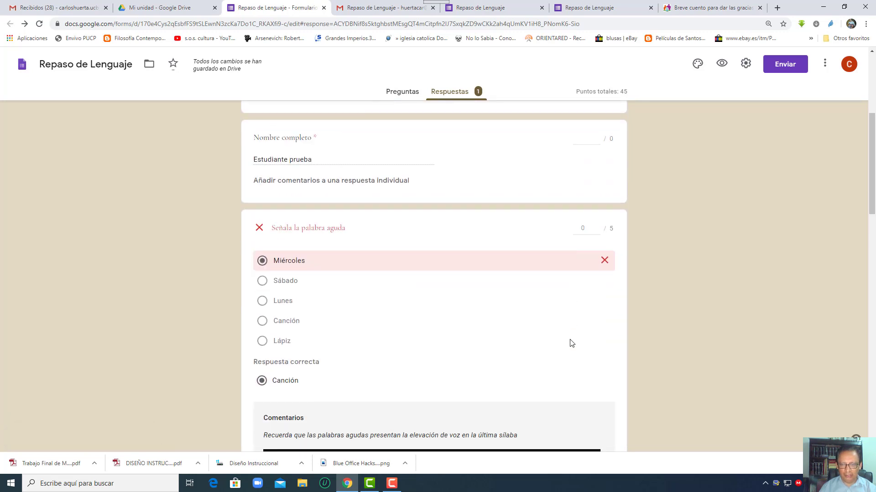
pyautogui.scroll(-5, 570, 339)
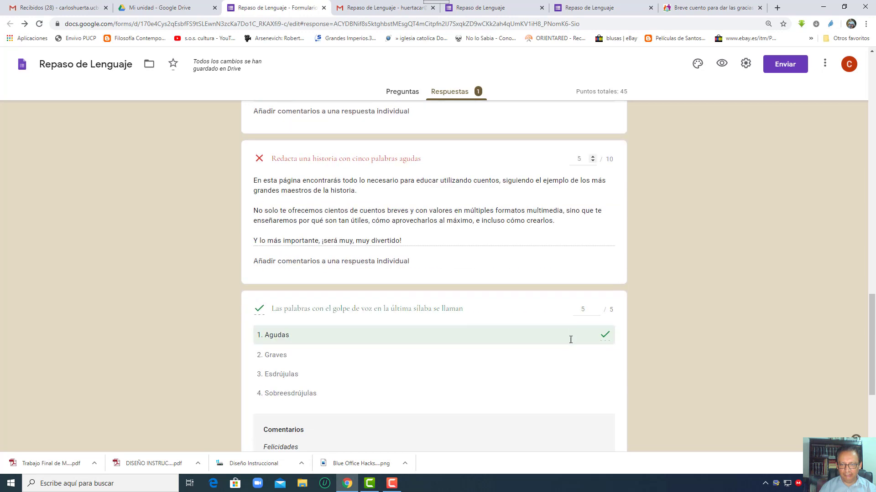
pyautogui.scroll(-4, 571, 342)
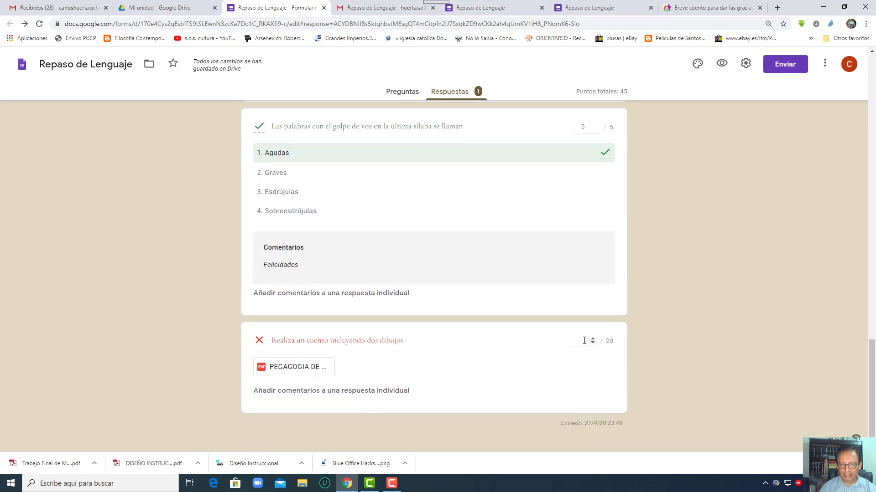
pyautogui.write('20')
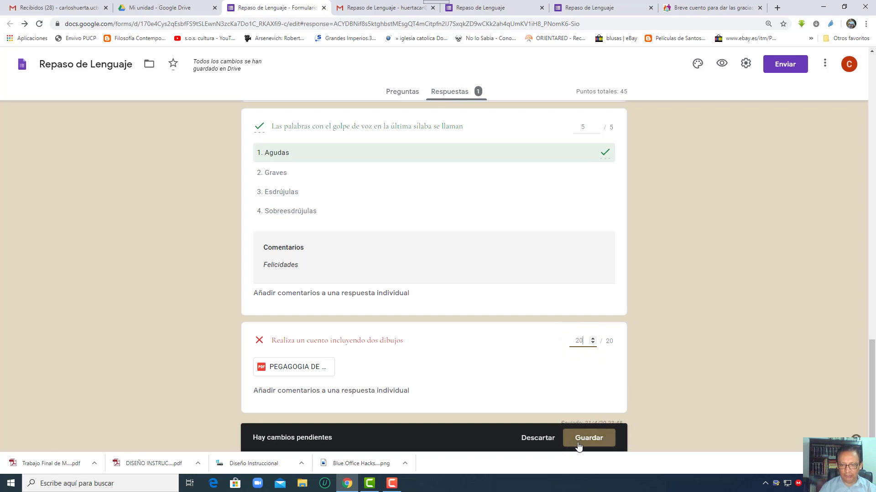
pyautogui.click(578, 440)
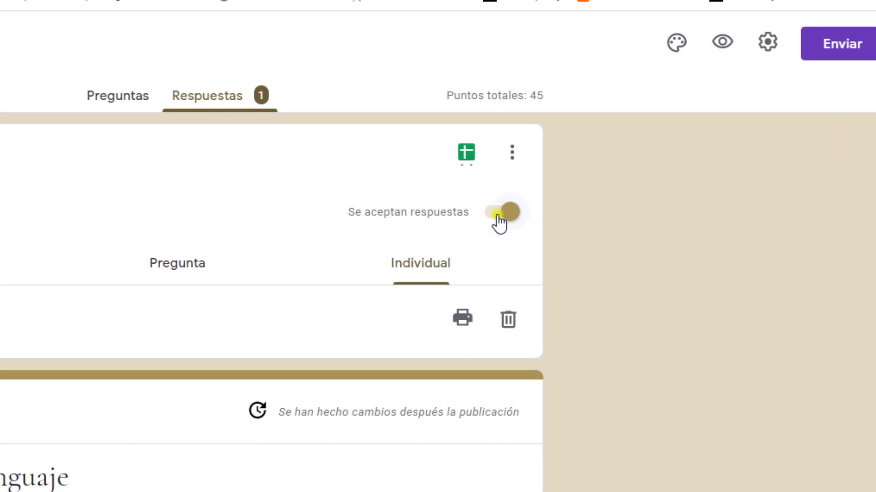
# Step: Stop accepting responses, then export the existing ones to a new spreadsheet and close it after viewing
pyautogui.click(498, 217)
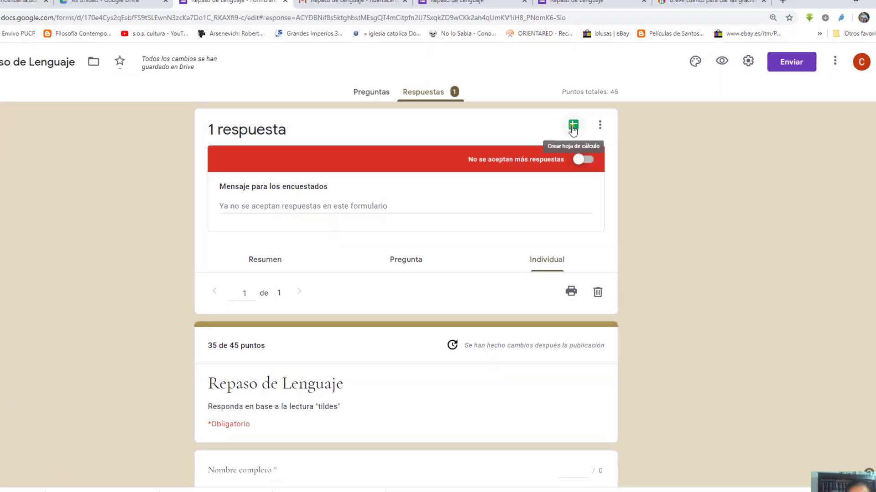
pyautogui.click(466, 153)
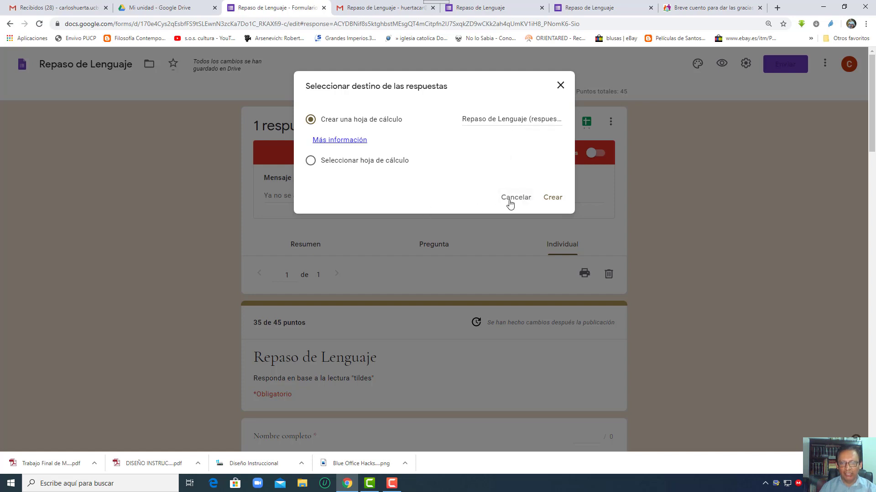
pyautogui.click(553, 198)
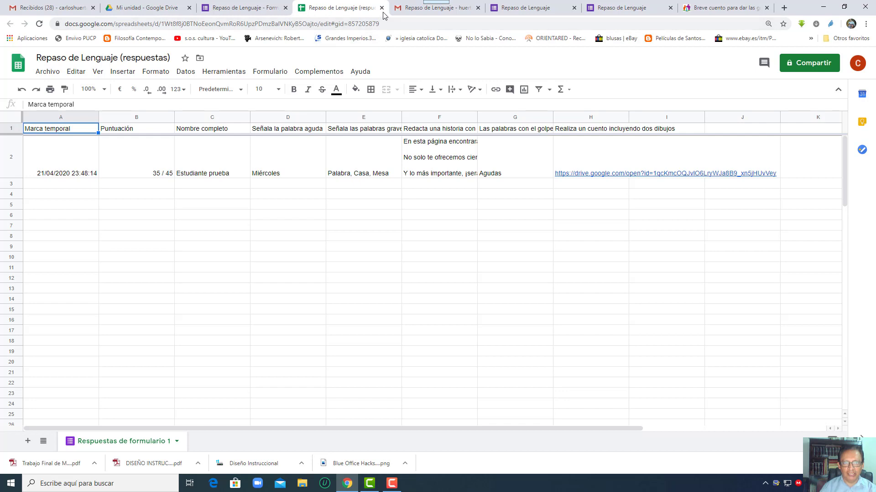
pyautogui.click(382, 8)
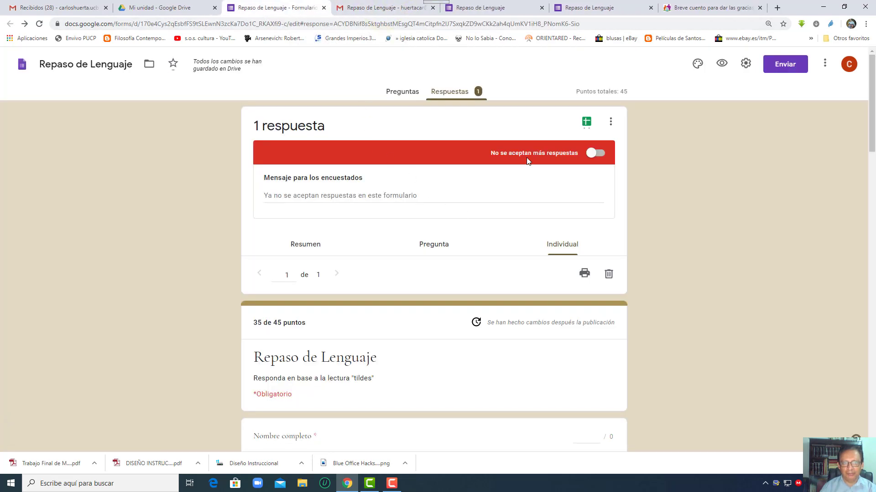
# Step: Return to the form's questions and look over the student's submission confirmation and score pages
pyautogui.click(407, 93)
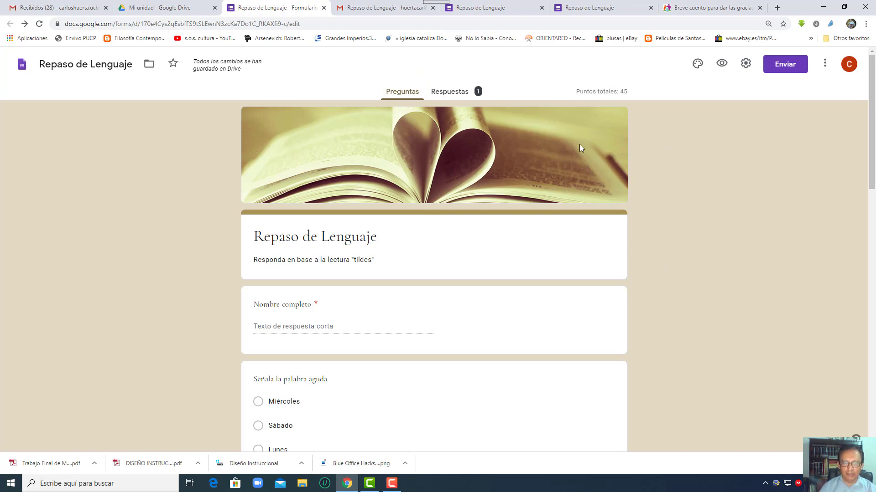
pyautogui.click(508, 9)
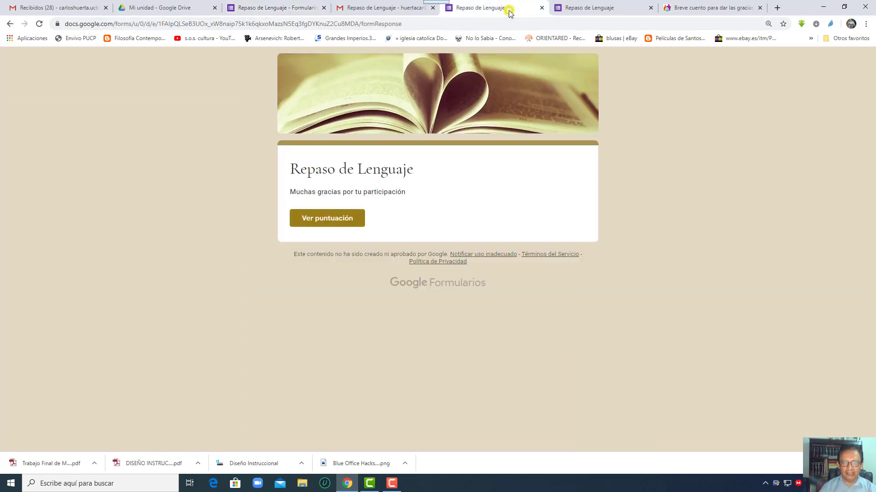
pyautogui.click(587, 10)
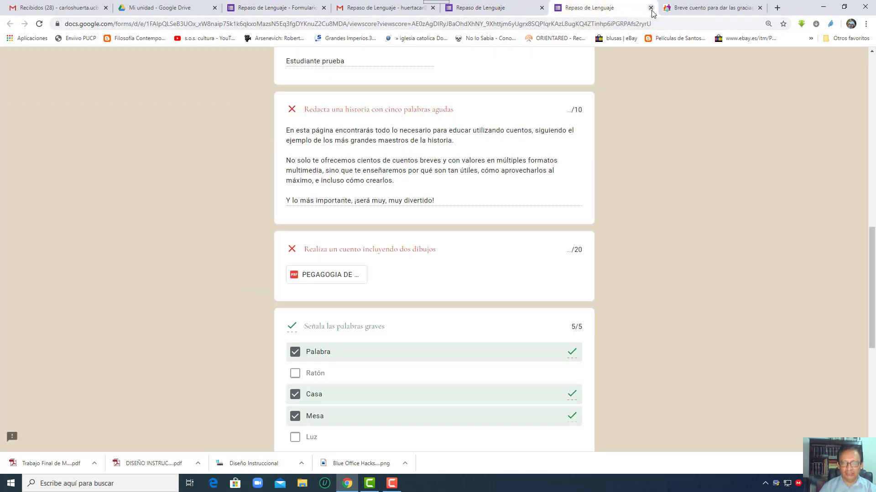